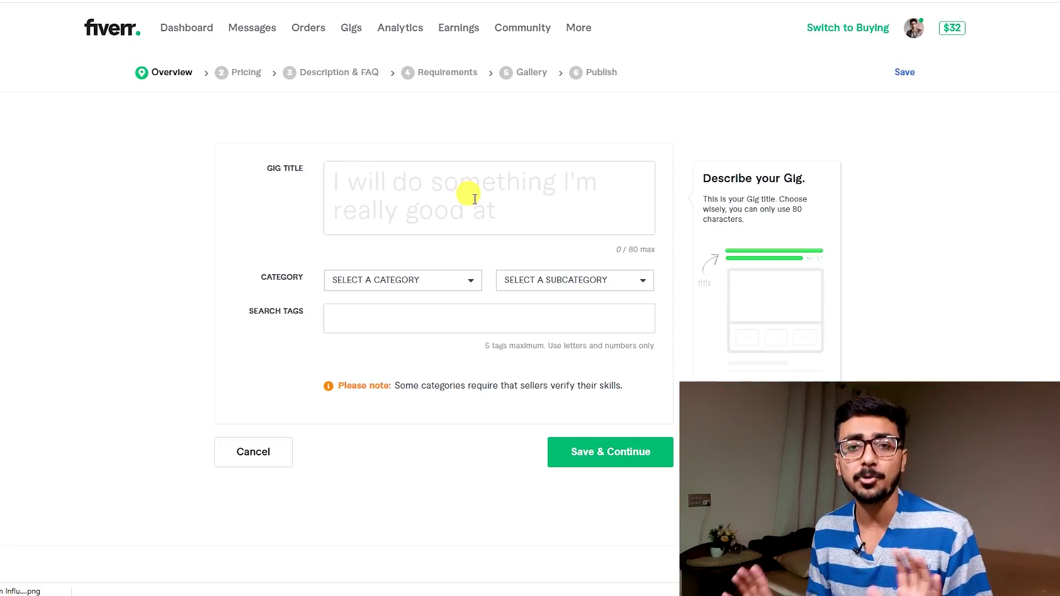
pyautogui.click(445, 95)
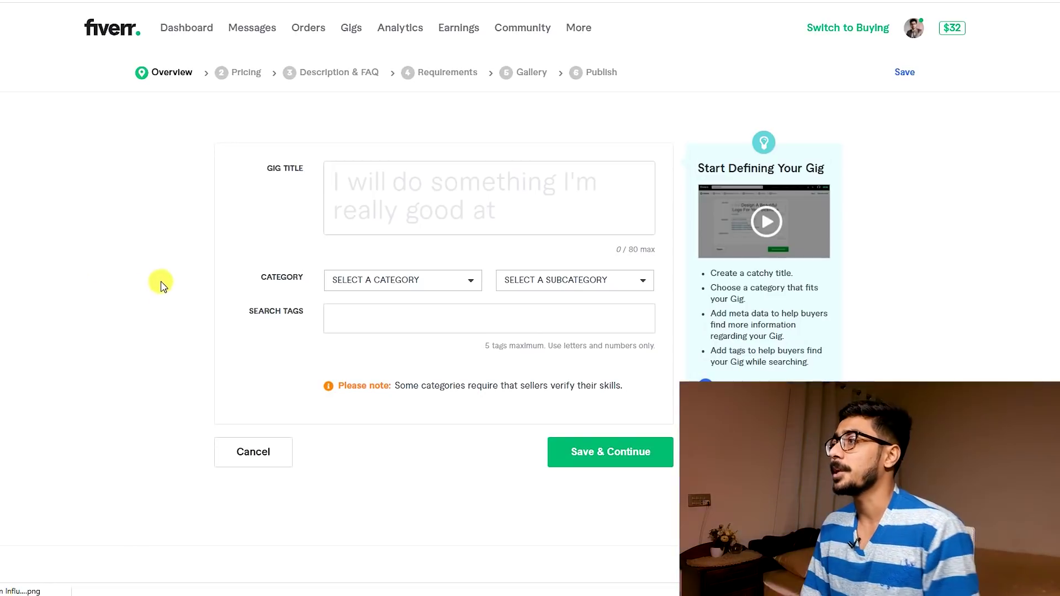
pyautogui.click(350, 201)
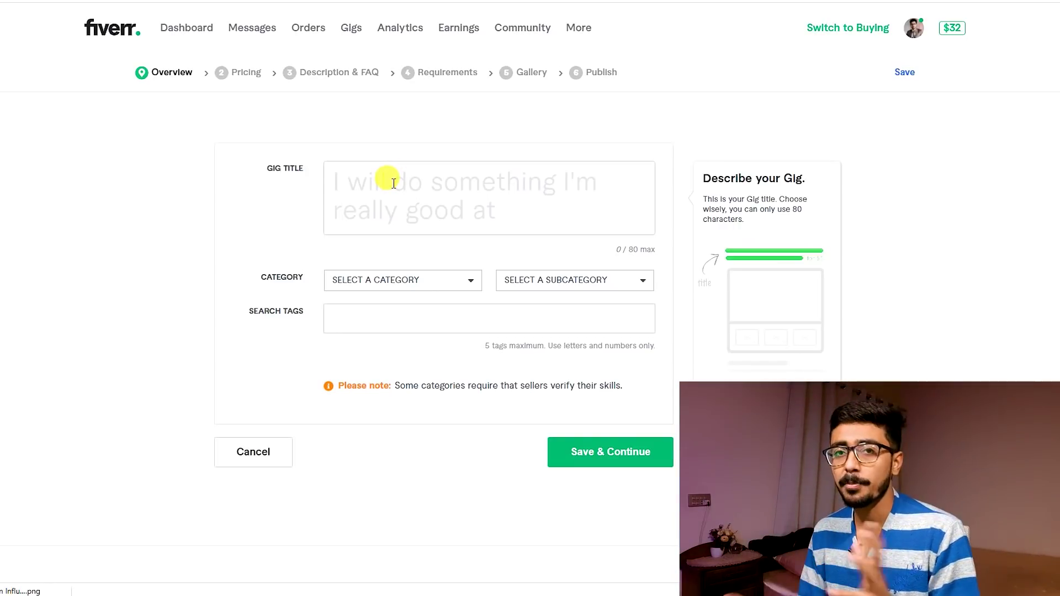
# Switch to the Word document and examine the gig title alongside its four keyword variations
pyautogui.click(350, 466)
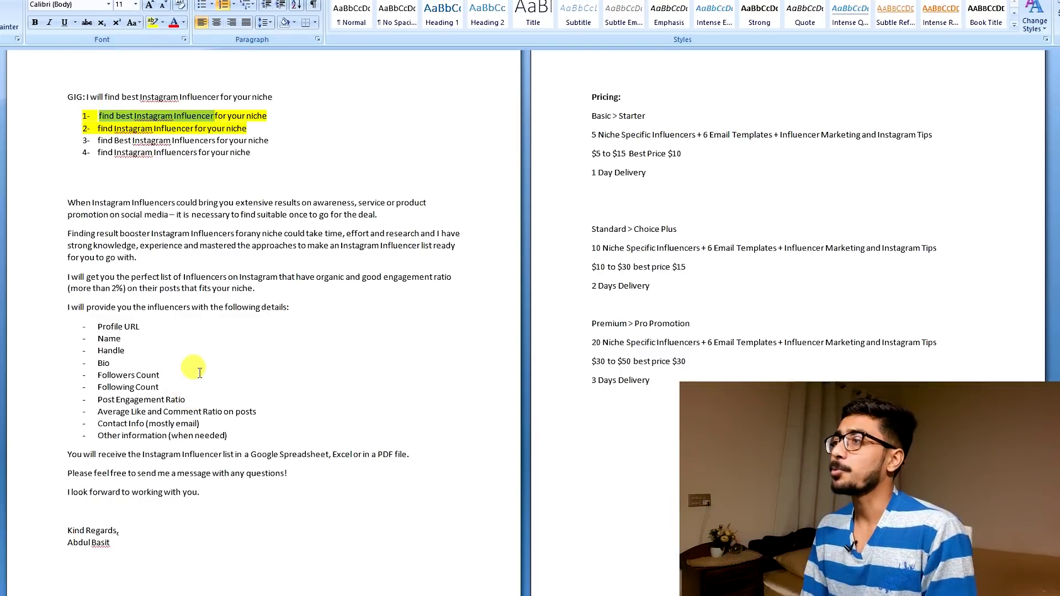
pyautogui.moveTo(109, 123); pyautogui.dragTo(112, 101)
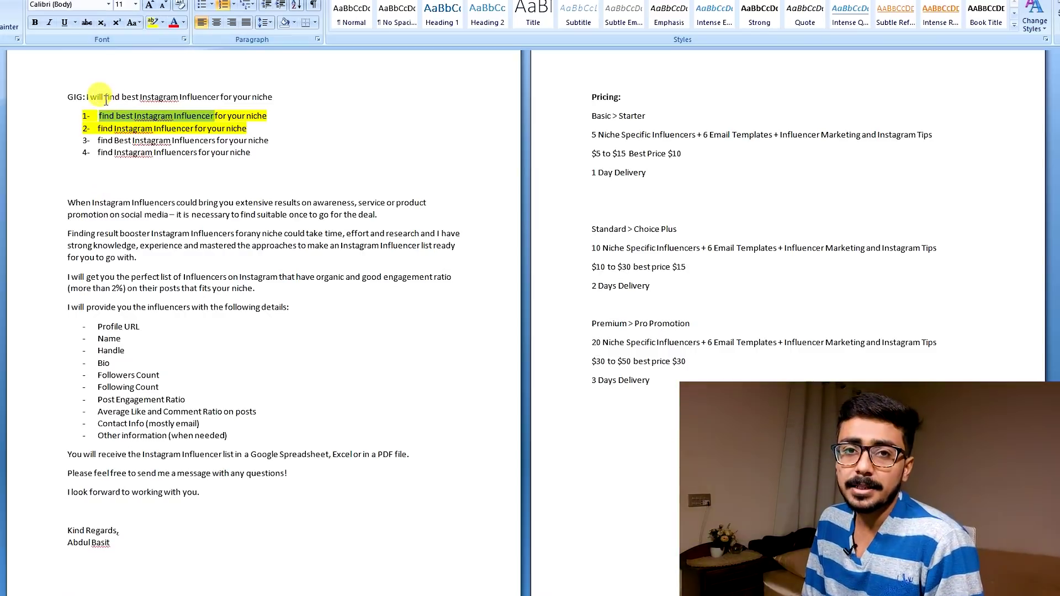
pyautogui.moveTo(256, 154); pyautogui.dragTo(81, 121)
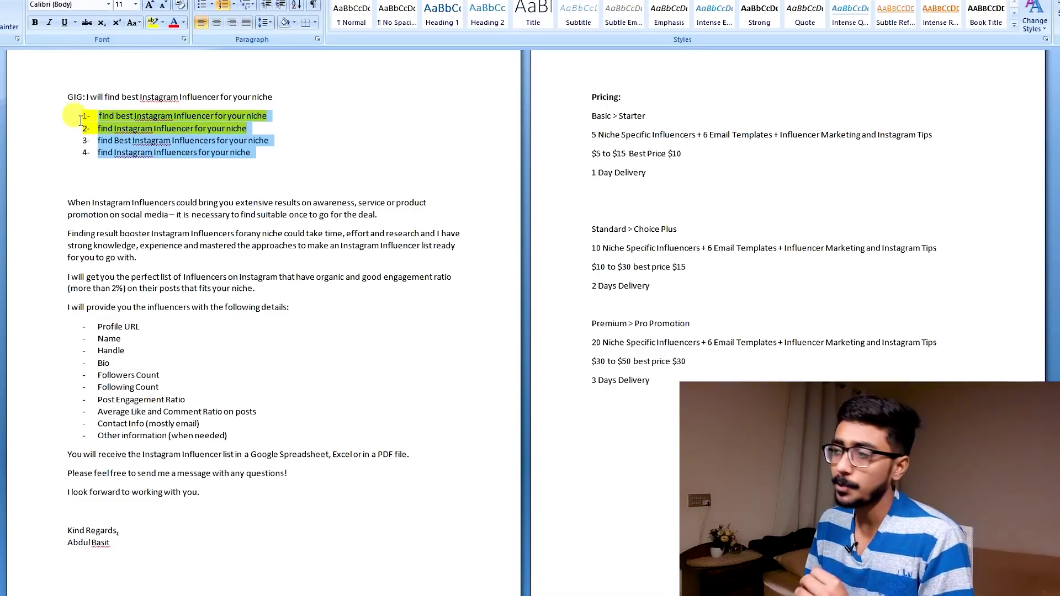
pyautogui.click(81, 129)
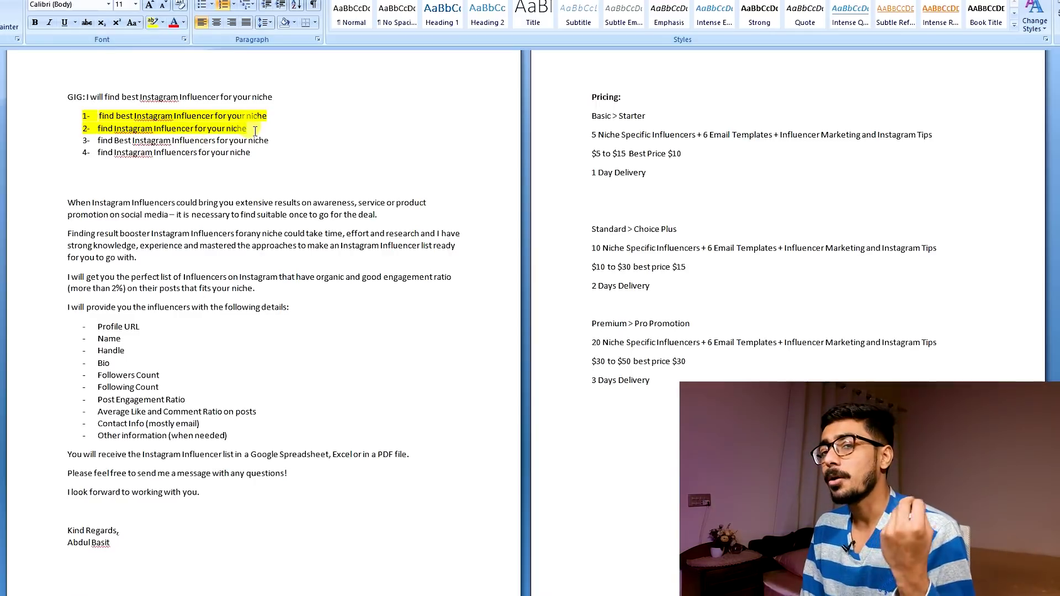
pyautogui.moveTo(104, 97); pyautogui.dragTo(275, 97)
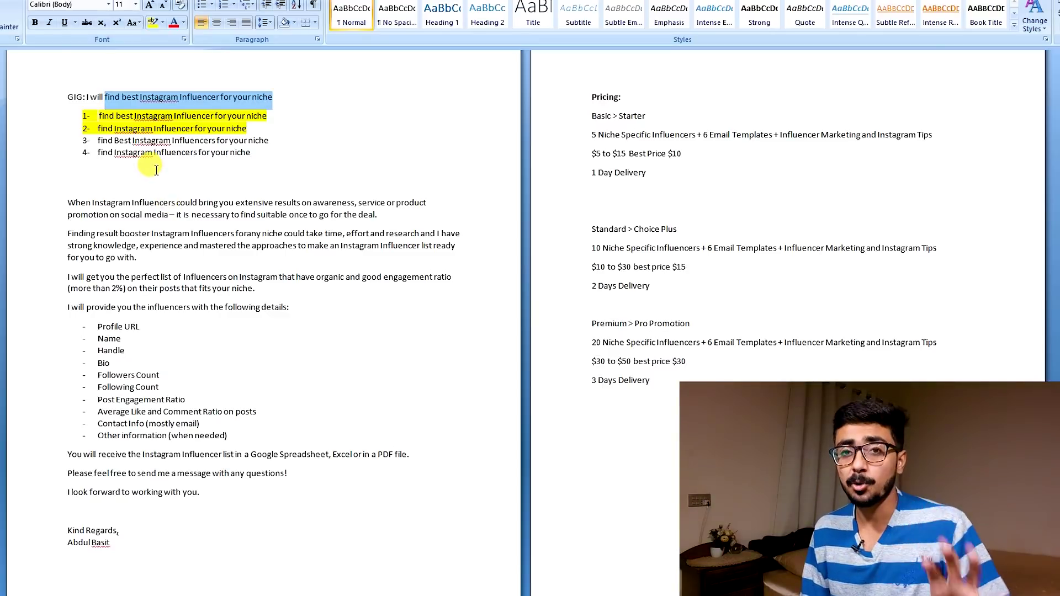
pyautogui.moveTo(257, 153); pyautogui.dragTo(113, 147)
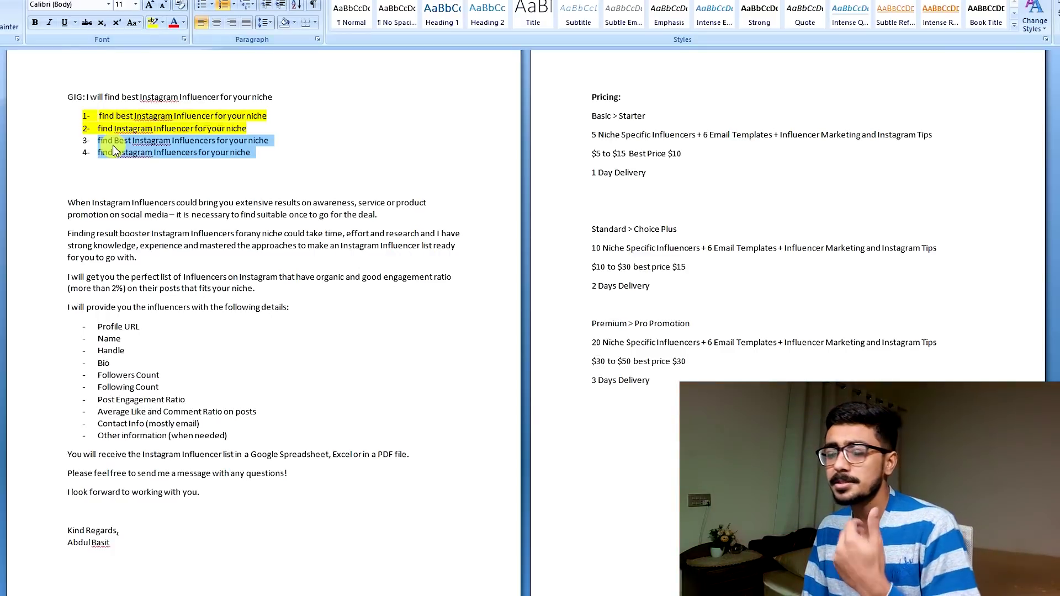
pyautogui.click(277, 117)
pyautogui.click(282, 98)
pyautogui.moveTo(281, 98); pyautogui.dragTo(104, 95)
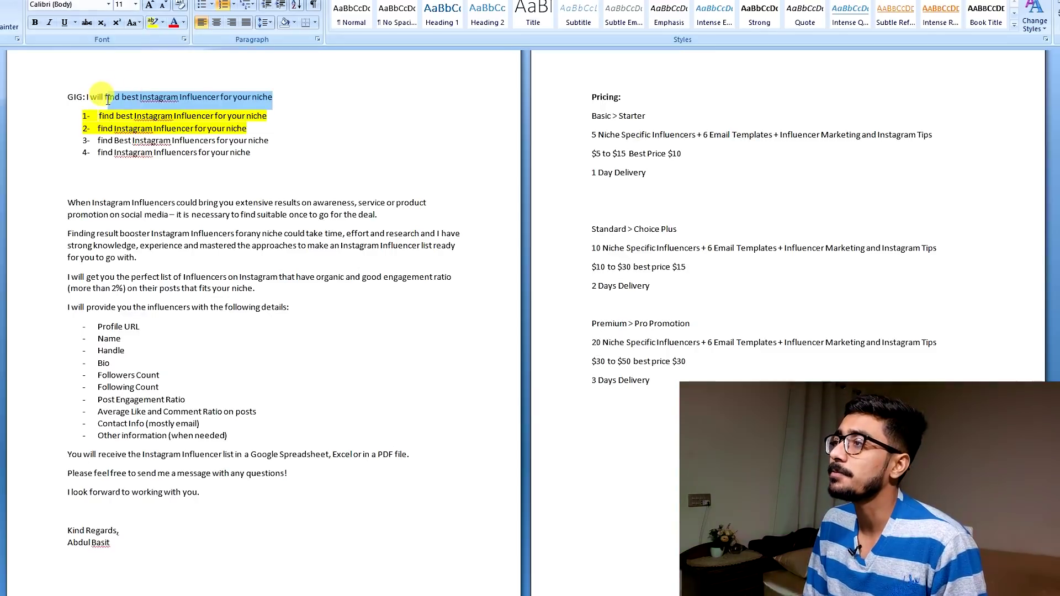
pyautogui.click(147, 97)
pyautogui.moveTo(219, 96); pyautogui.dragTo(107, 98)
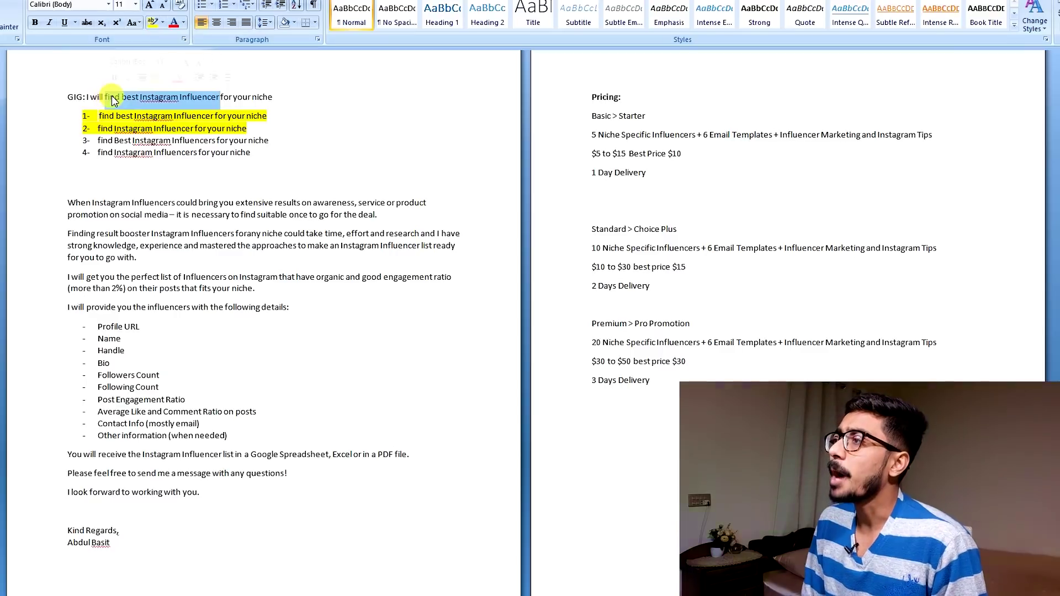
pyautogui.click(213, 141)
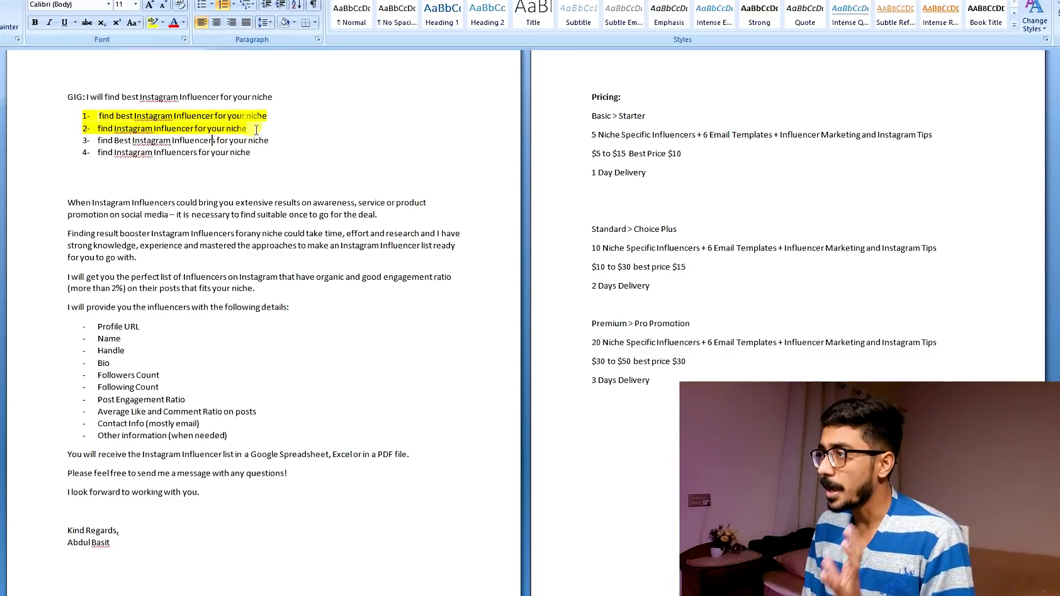
pyautogui.moveTo(276, 98); pyautogui.dragTo(121, 97)
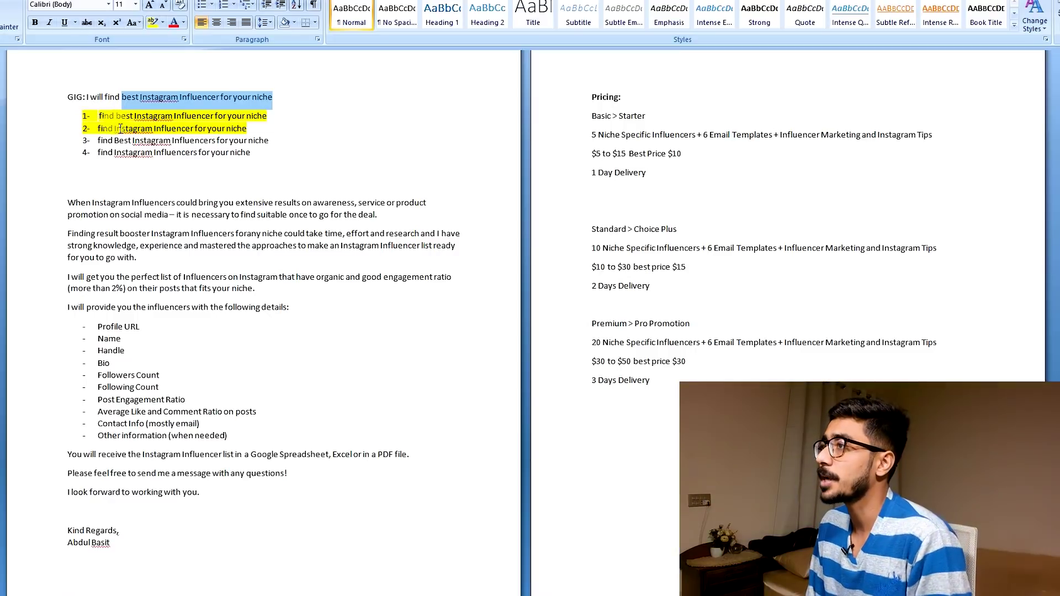
pyautogui.moveTo(100, 94); pyautogui.dragTo(87, 97)
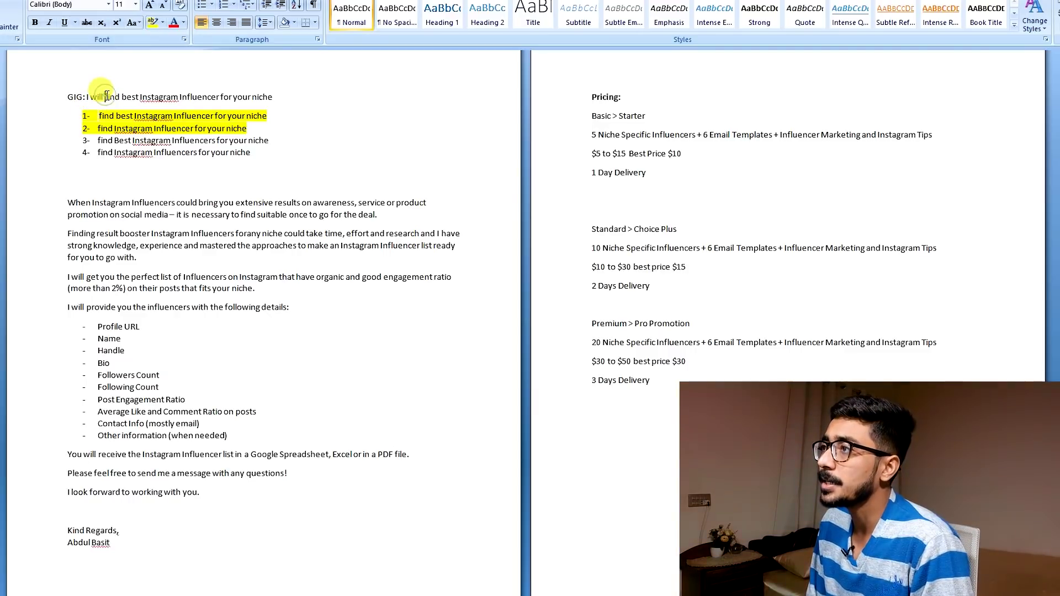
# Copy "find best Instagram Influencer for your niche" from the Word document into the Fiverr gig title
pyautogui.moveTo(105, 97); pyautogui.dragTo(272, 97)
pyautogui.hotkey('ctrl', 'c')
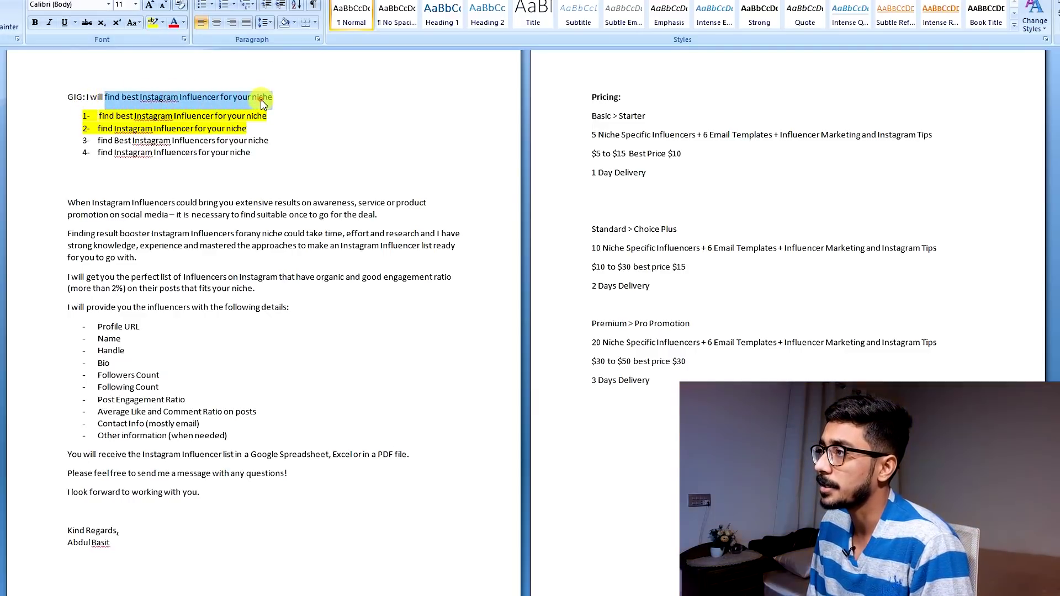
pyautogui.rightClick(259, 99)
pyautogui.click(291, 122)
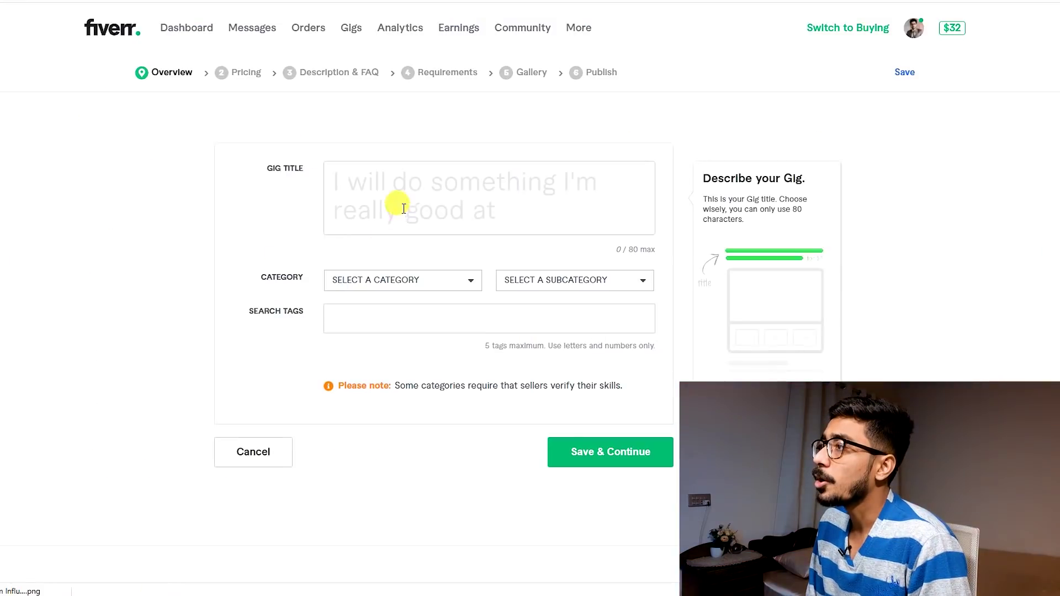
pyautogui.rightClick(403, 208)
pyautogui.click(435, 324)
# Capitalise the first letters of "Find" and "Best" in the gig title
pyautogui.click(402, 183)
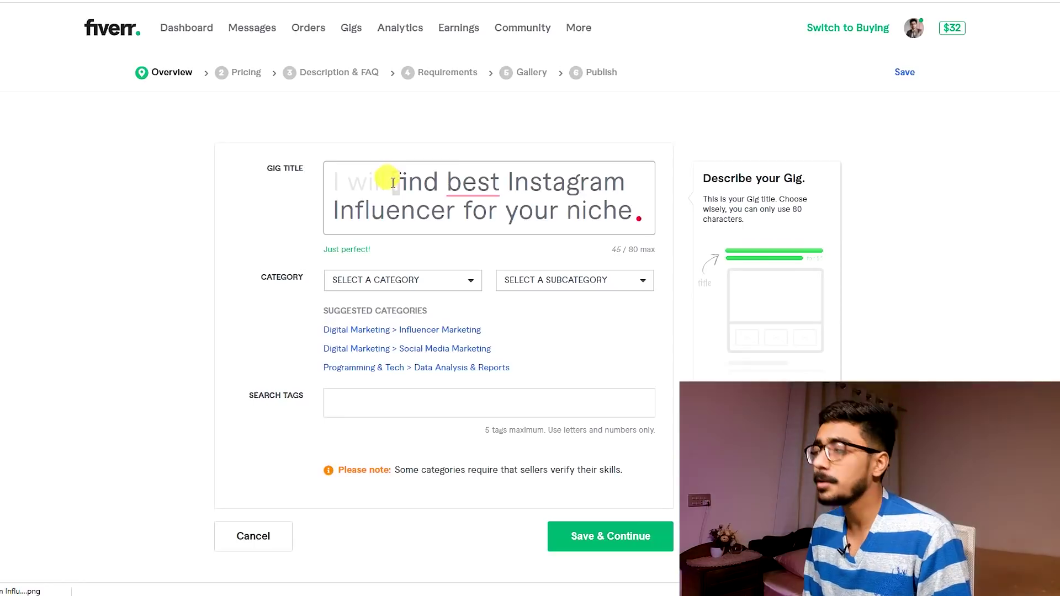
pyautogui.write('F')
pyautogui.click(467, 181)
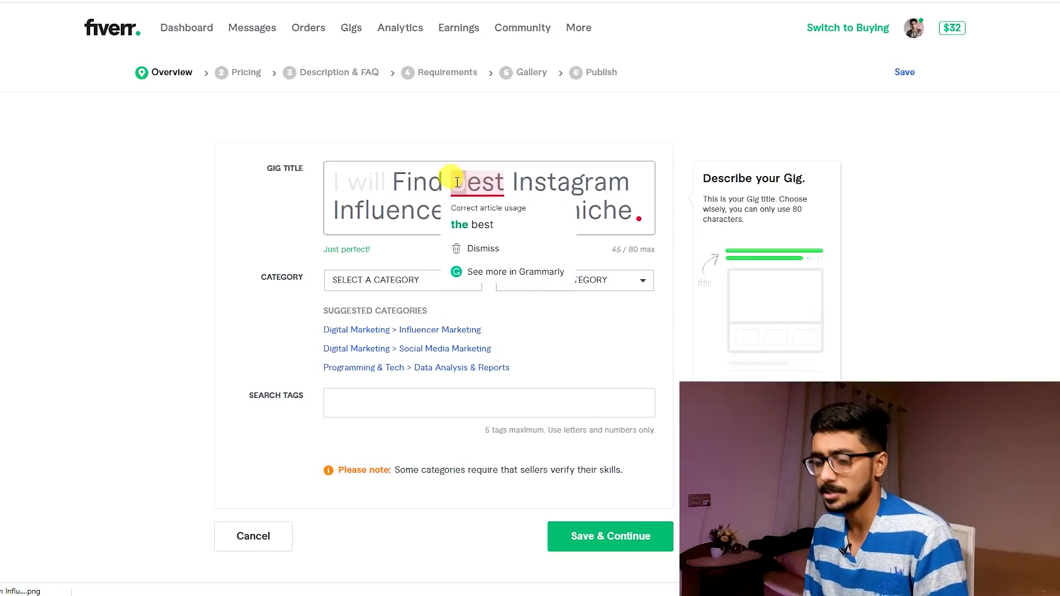
pyautogui.press('BackSpace')
pyautogui.write('B')
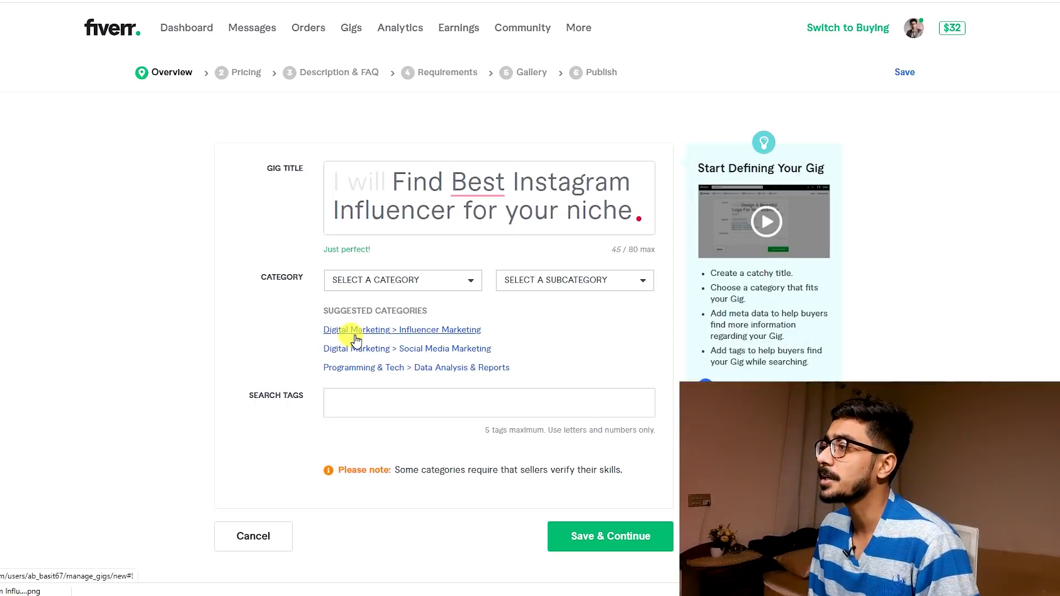
# Set the category to Digital Marketing > Influencer Marketing and choose Beauty & Fashion and Sports & Fitness as target audiences
pyautogui.click(434, 336)
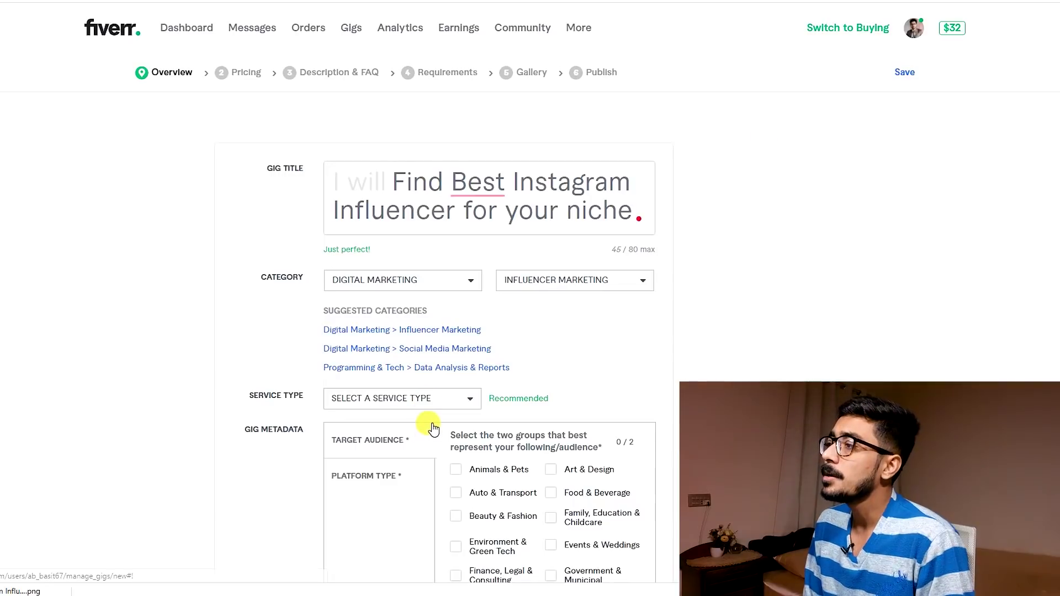
pyautogui.scroll(-3, 433, 431)
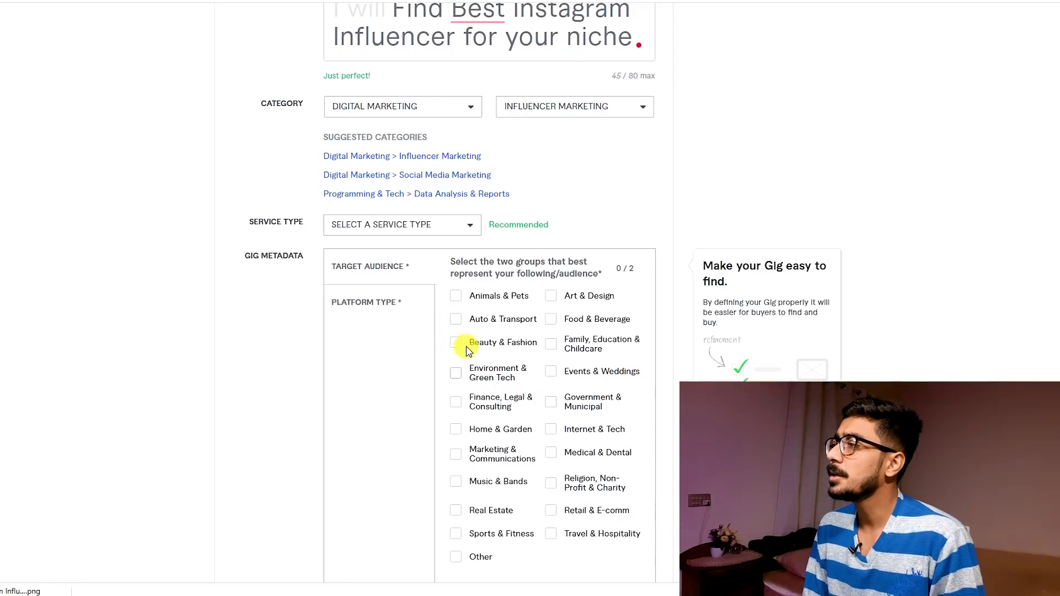
pyautogui.click(455, 533)
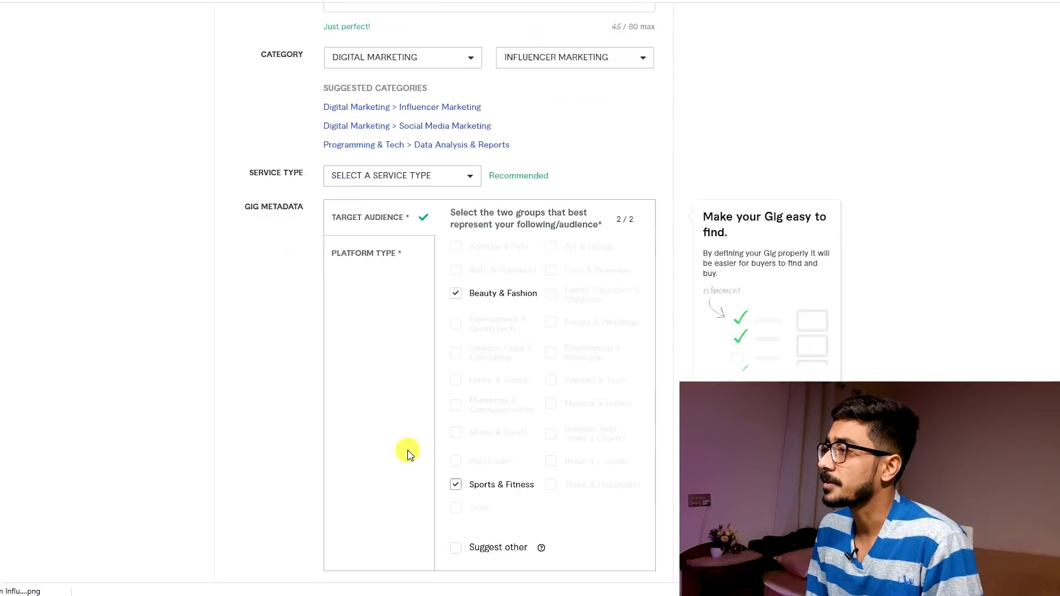
# Go to the empty search tags, then switch to the Word document and review the prepared gig description for keywords
pyautogui.scroll(-3, 407, 450)
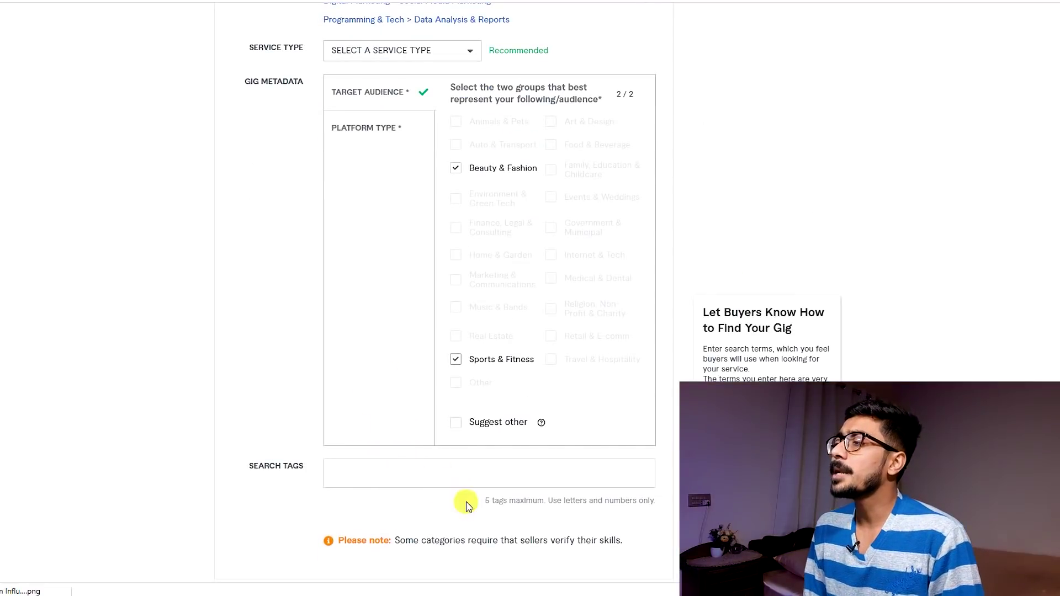
pyautogui.click(366, 477)
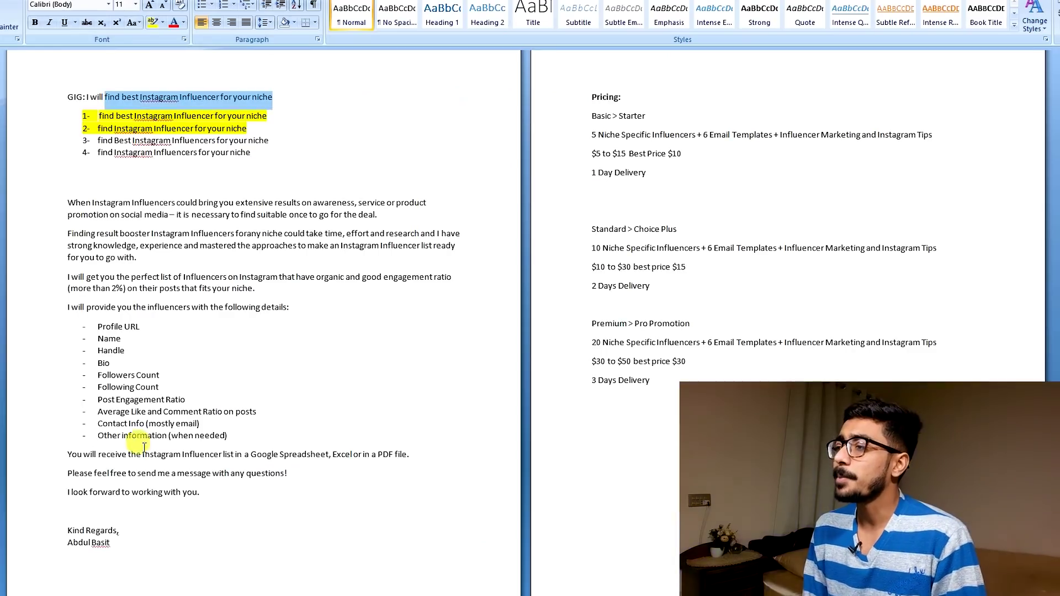
pyautogui.moveTo(61, 202); pyautogui.dragTo(218, 486)
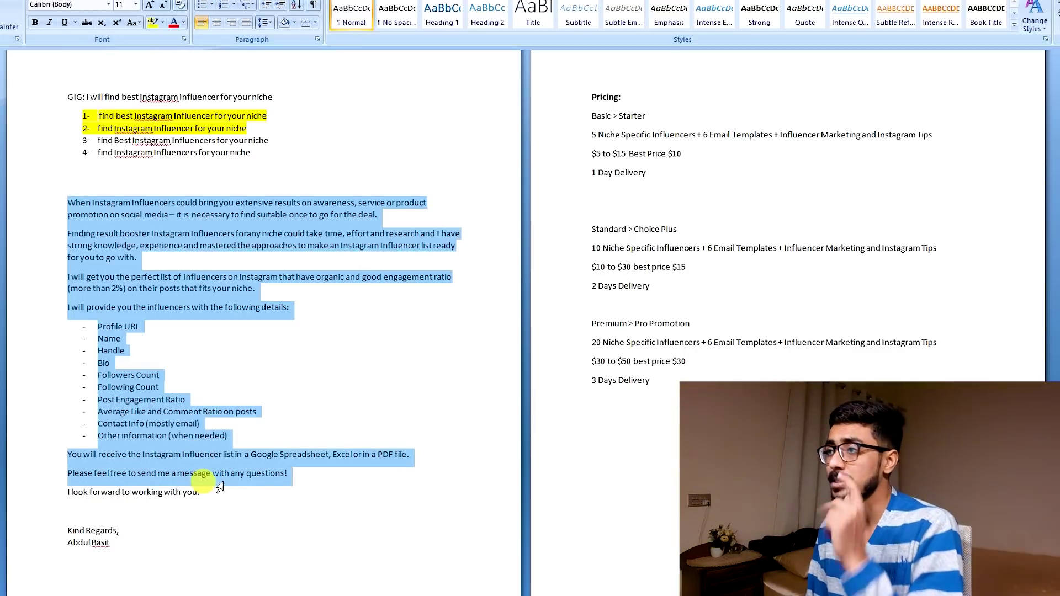
pyautogui.moveTo(219, 487); pyautogui.dragTo(220, 491)
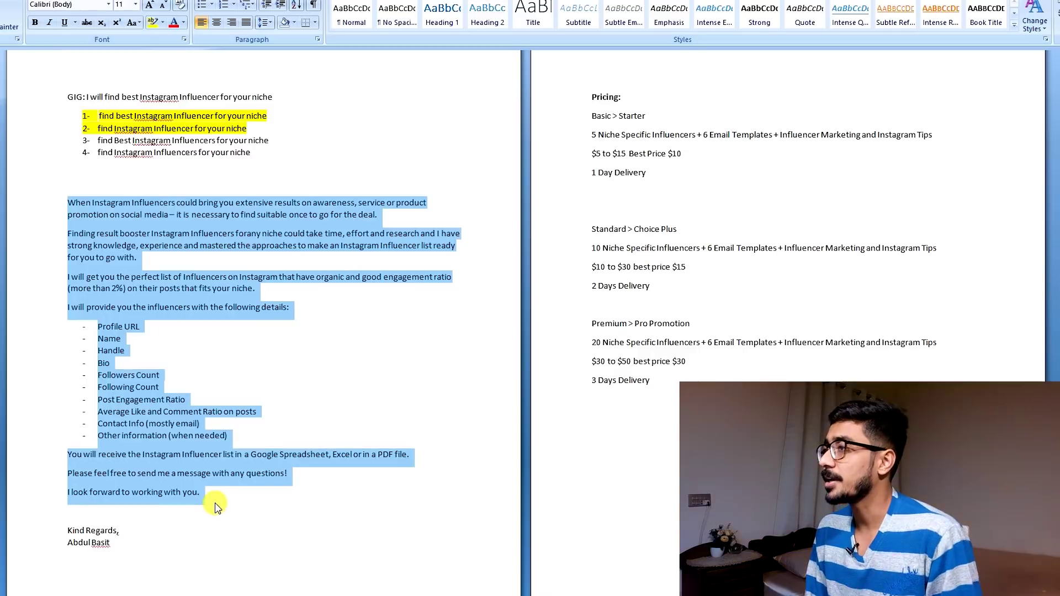
pyautogui.click(132, 306)
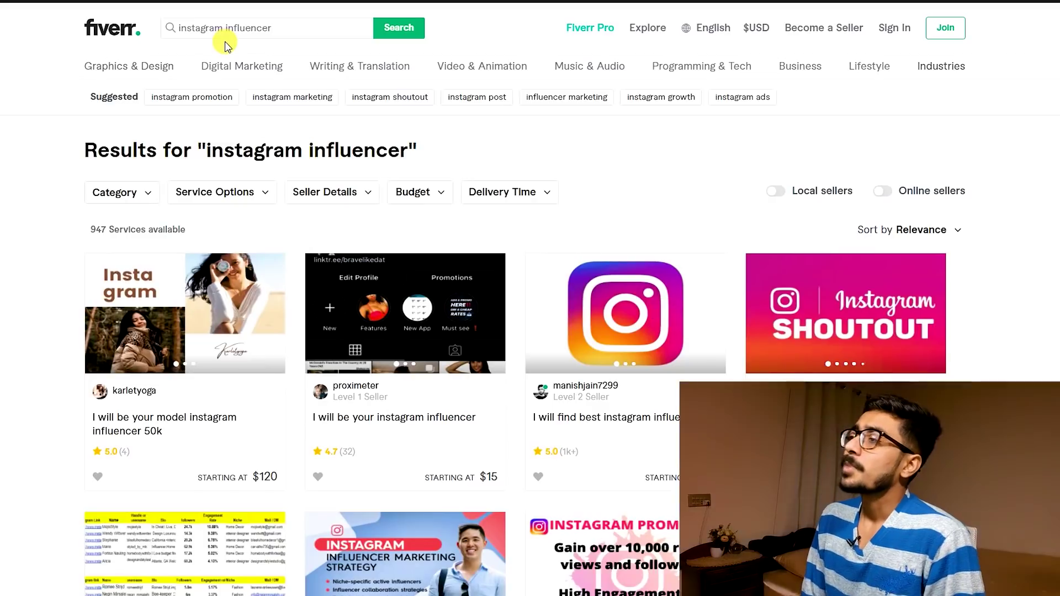
# Search Fiverr services for "find best instagram influencer" using the suggested term
pyautogui.moveTo(281, 71)
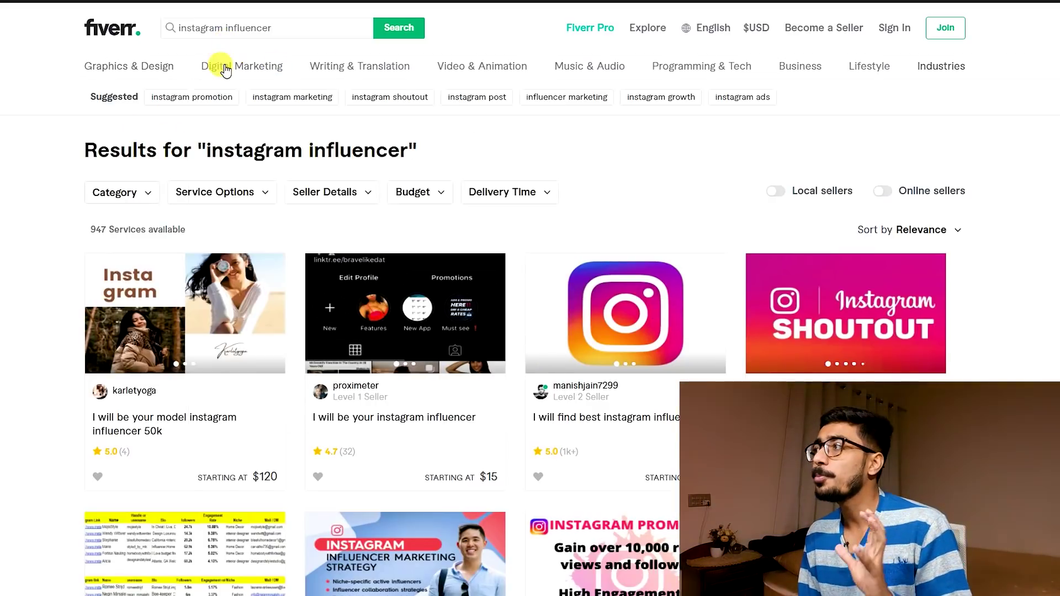
pyautogui.click(178, 28)
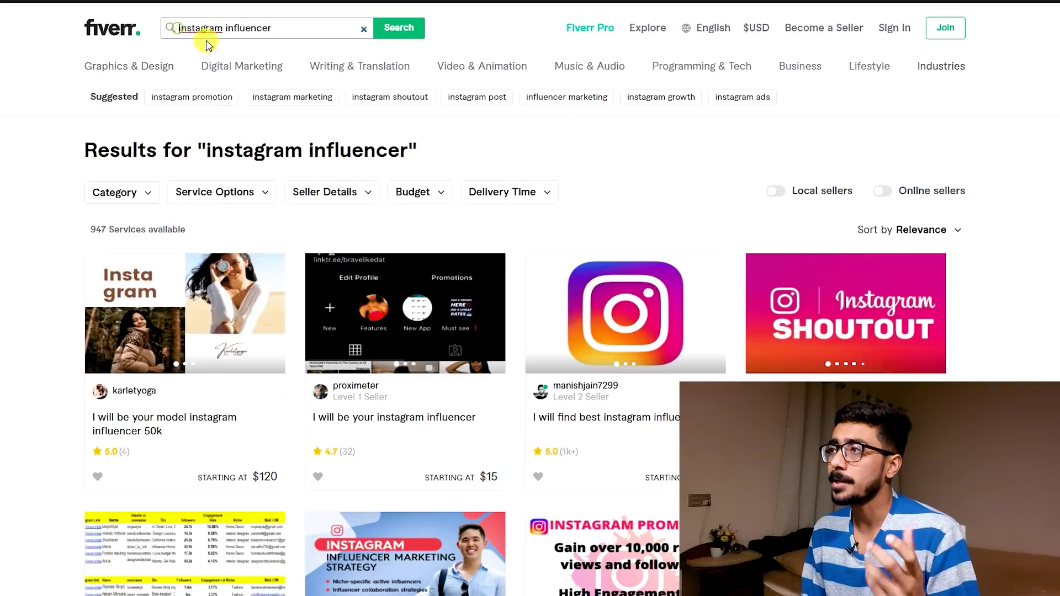
pyautogui.write('find')
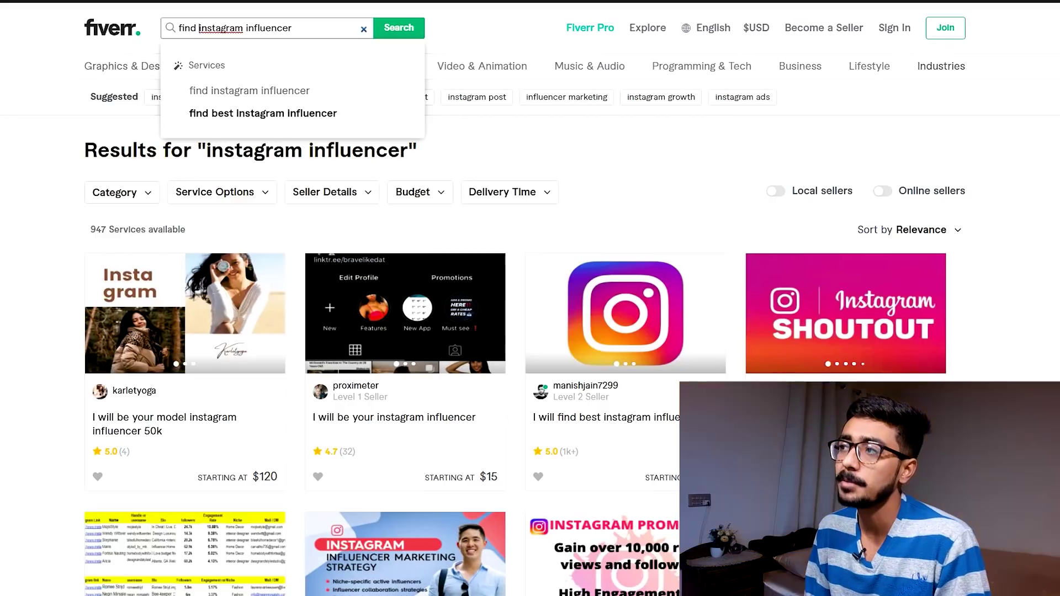
pyautogui.click(274, 114)
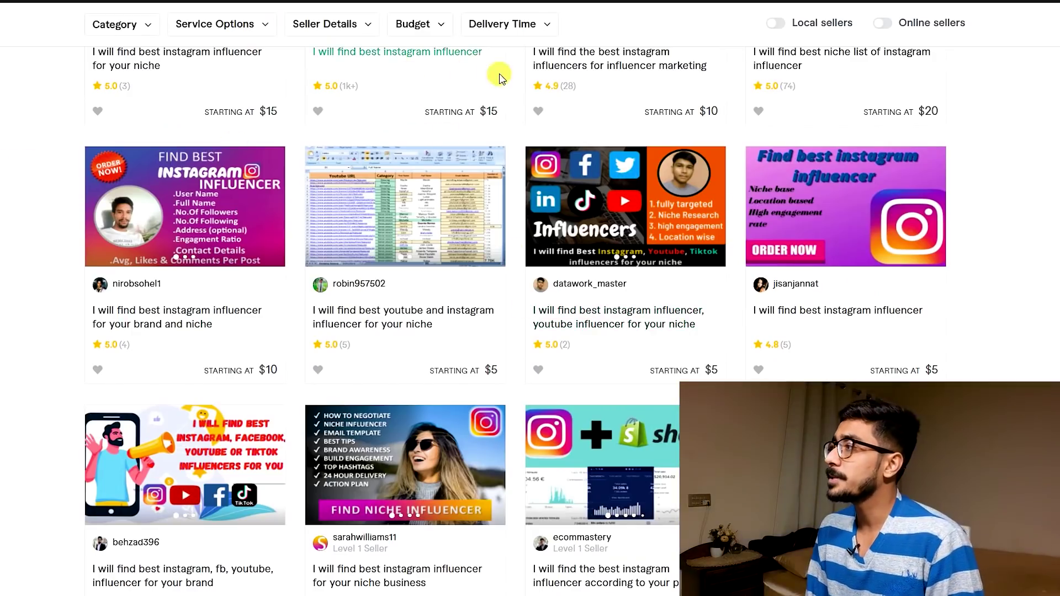
# Open competing Instagram influencer gigs from the results in new tabs and examine their descriptions, packages, FAQs and reviews
pyautogui.rightClick(617, 69)
pyautogui.click(673, 83)
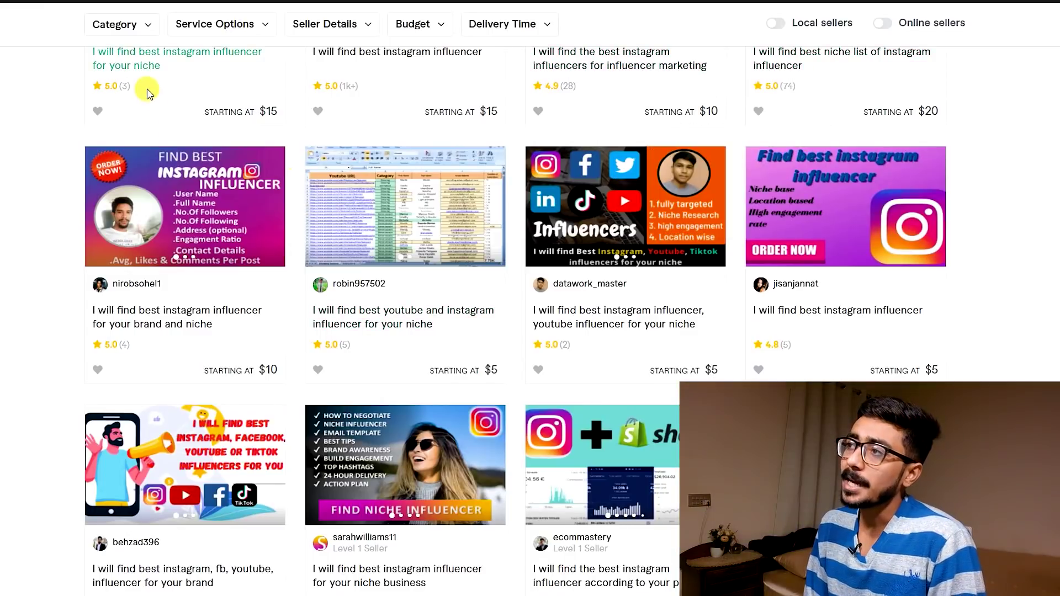
pyautogui.hotkey('ctrl', 'Tab')
pyautogui.scroll(-15, 119, 166)
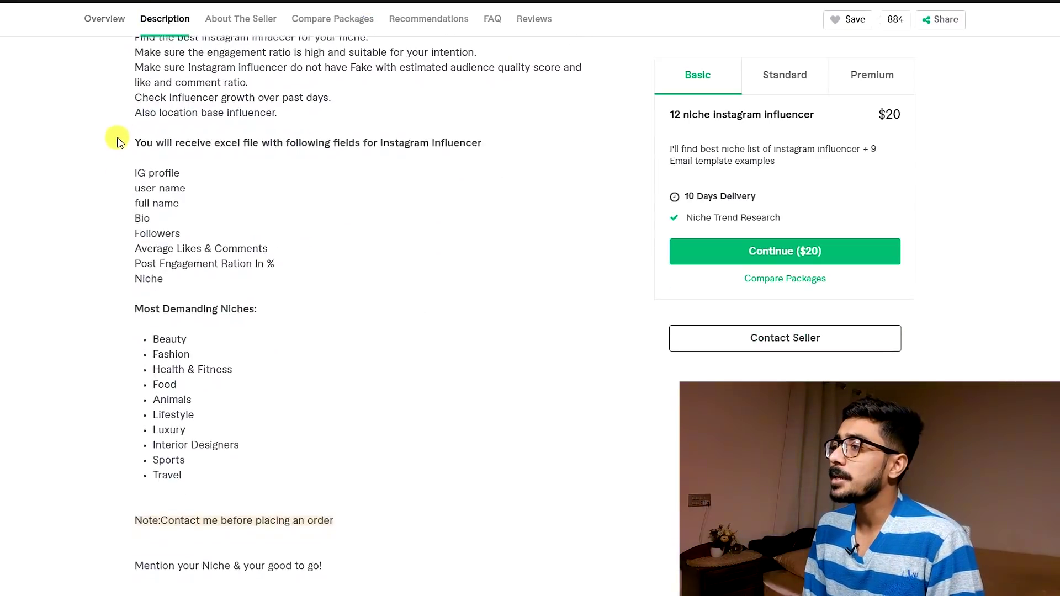
pyautogui.scroll(-15, 113, 105)
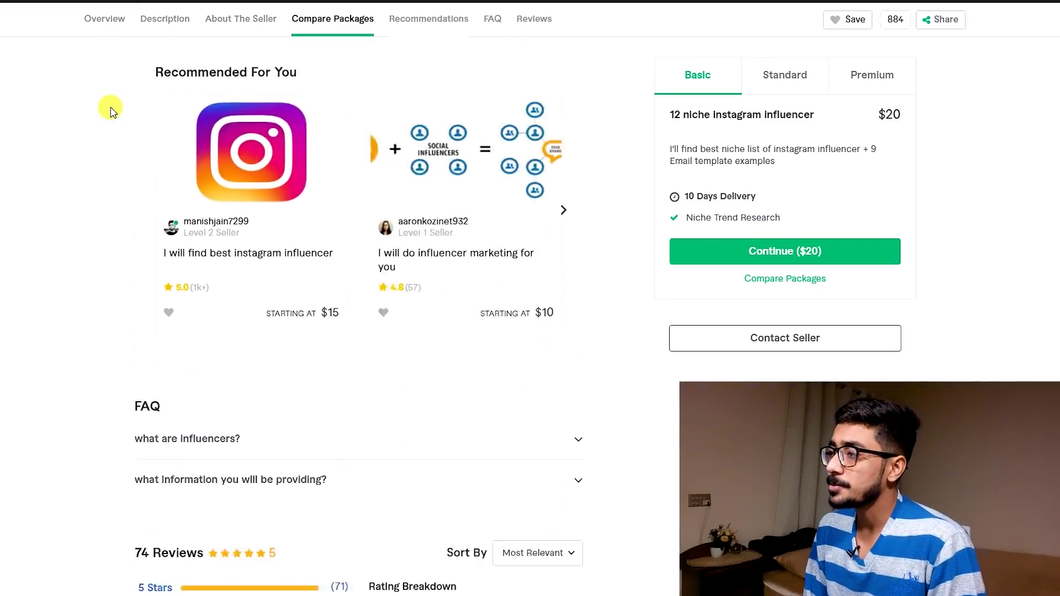
pyautogui.scroll(-15, 112, 108)
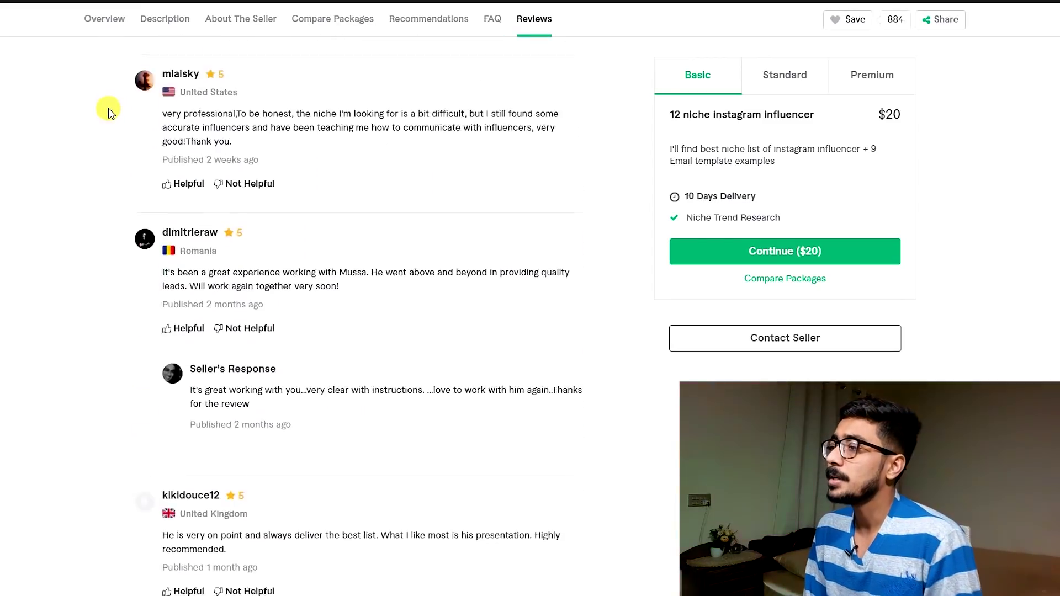
pyautogui.scroll(-3, 109, 112)
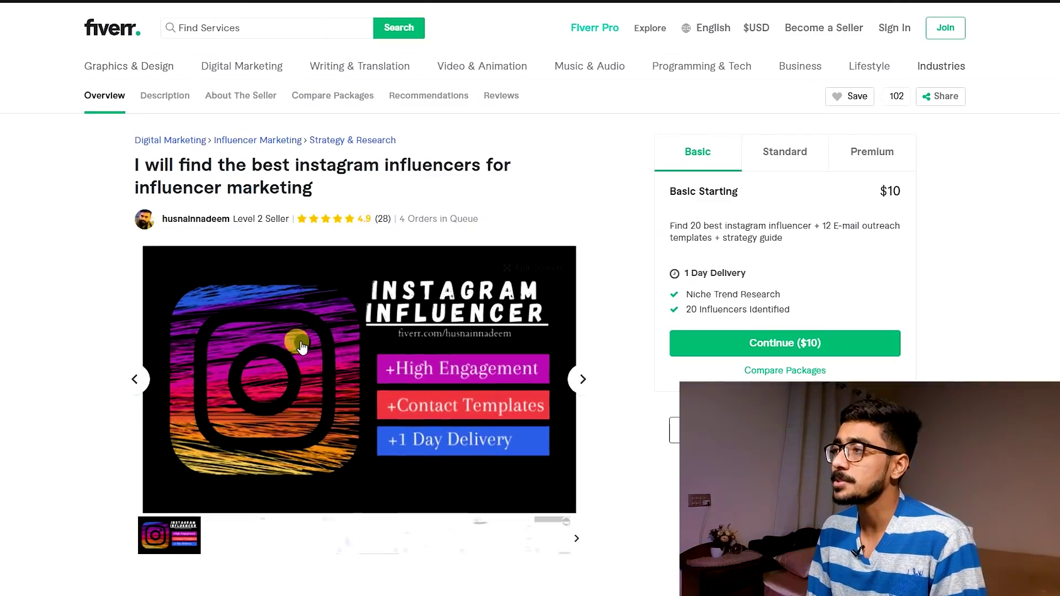
# Copy the competing gig's related tags and paste them into the Word document below the Premium package details
pyautogui.scroll(-20, 154, 296)
pyautogui.scroll(-20, 154, 295)
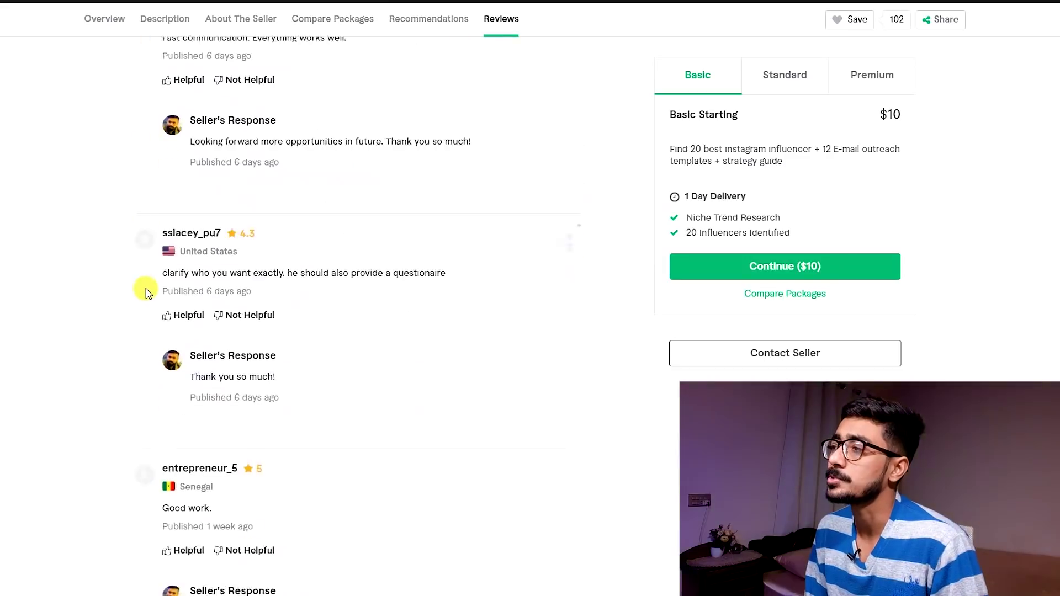
pyautogui.scroll(15, 140, 287)
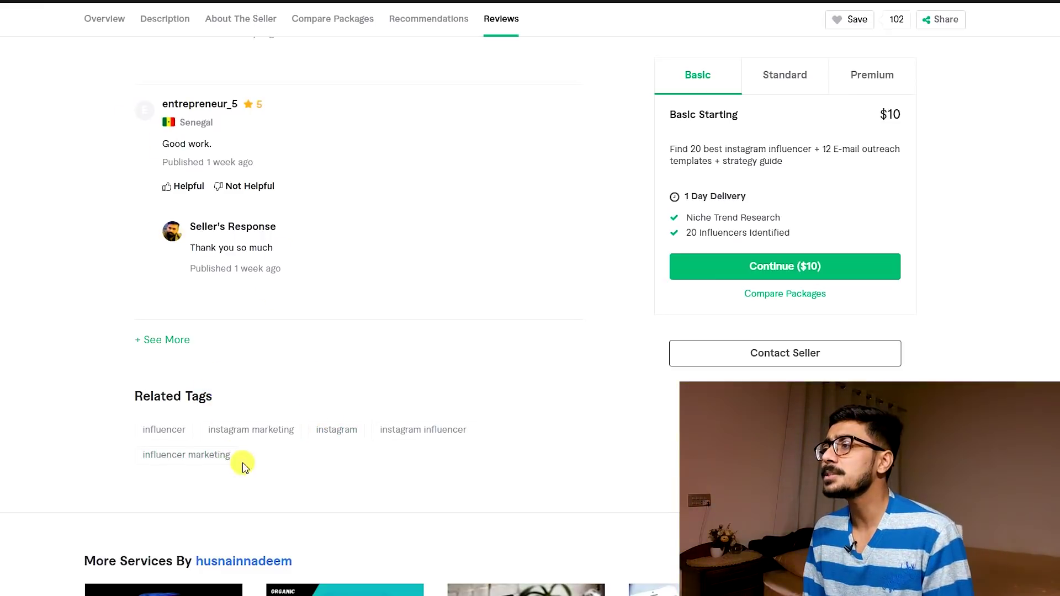
pyautogui.moveTo(262, 466); pyautogui.dragTo(139, 440)
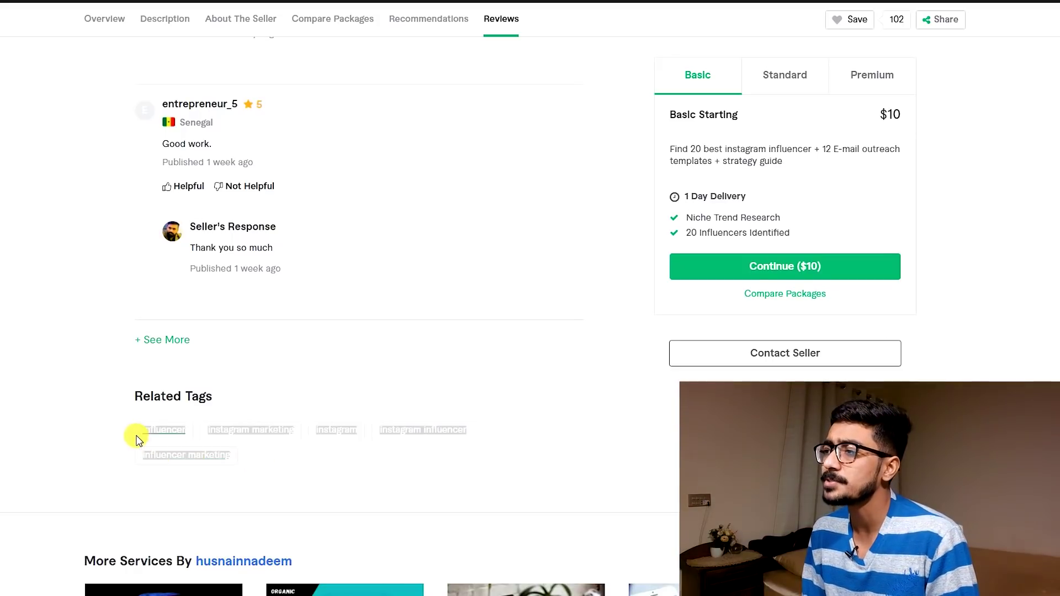
pyautogui.rightClick(139, 439)
pyautogui.click(190, 289)
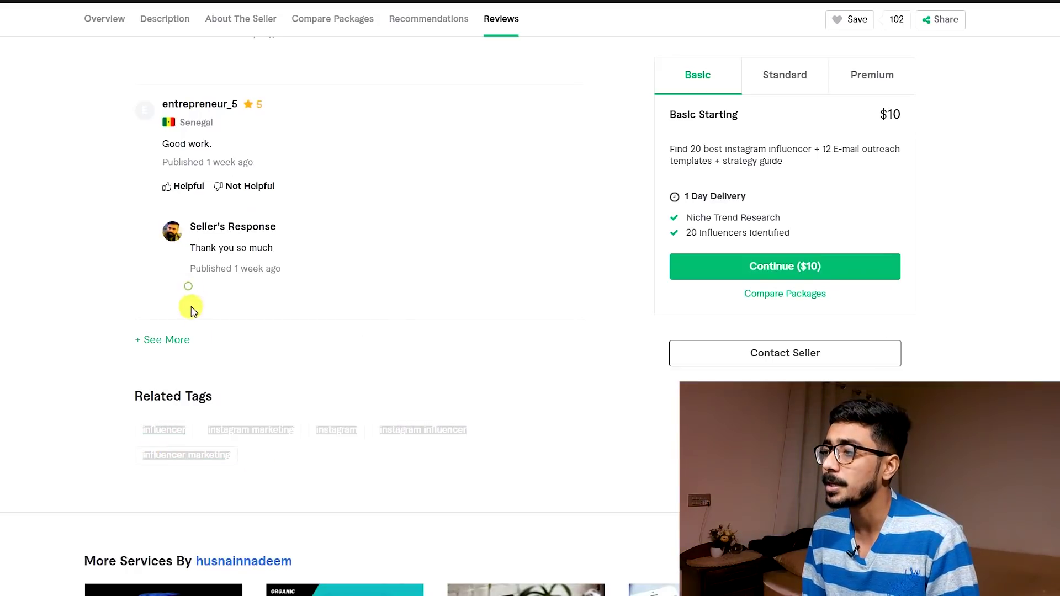
pyautogui.hotkey('alt', 'Tab')
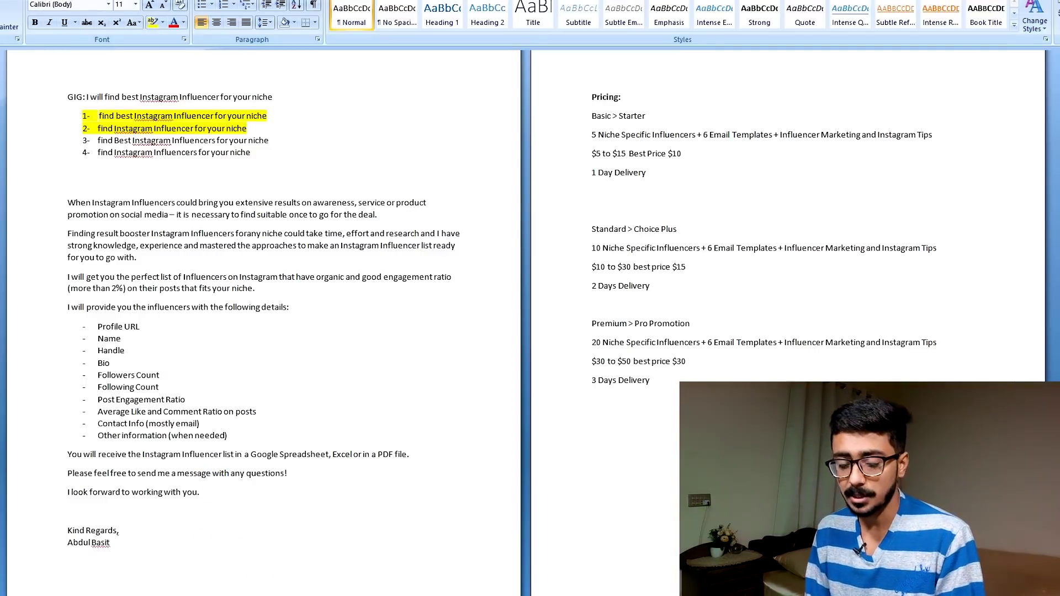
pyautogui.hotkey('ctrl', 'v')
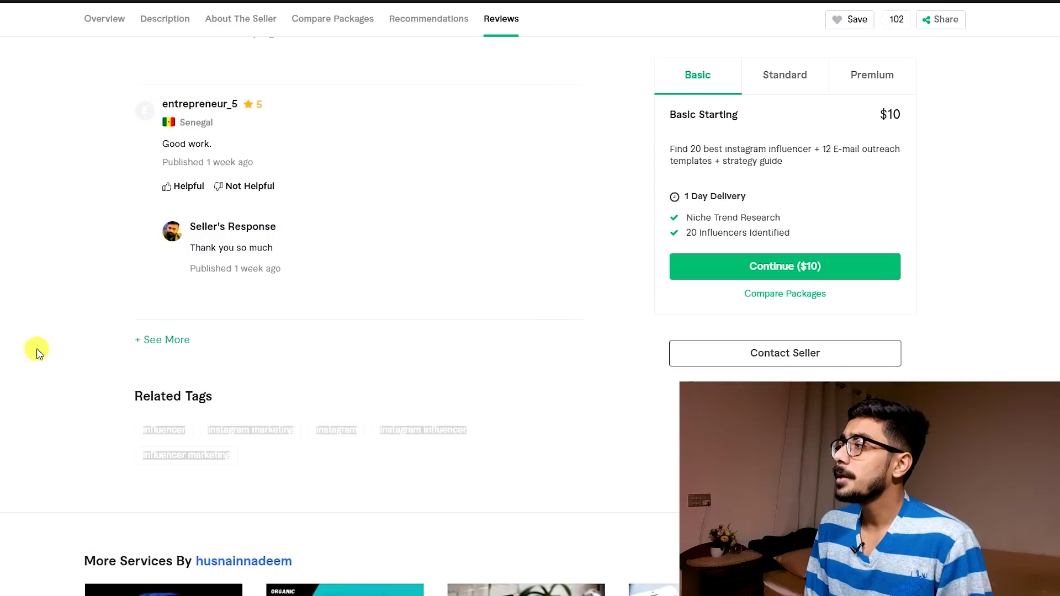
# Examine other Instagram influencer gigs from the search results, comparing their reviews and related tags
pyautogui.scroll(-5, 35, 350)
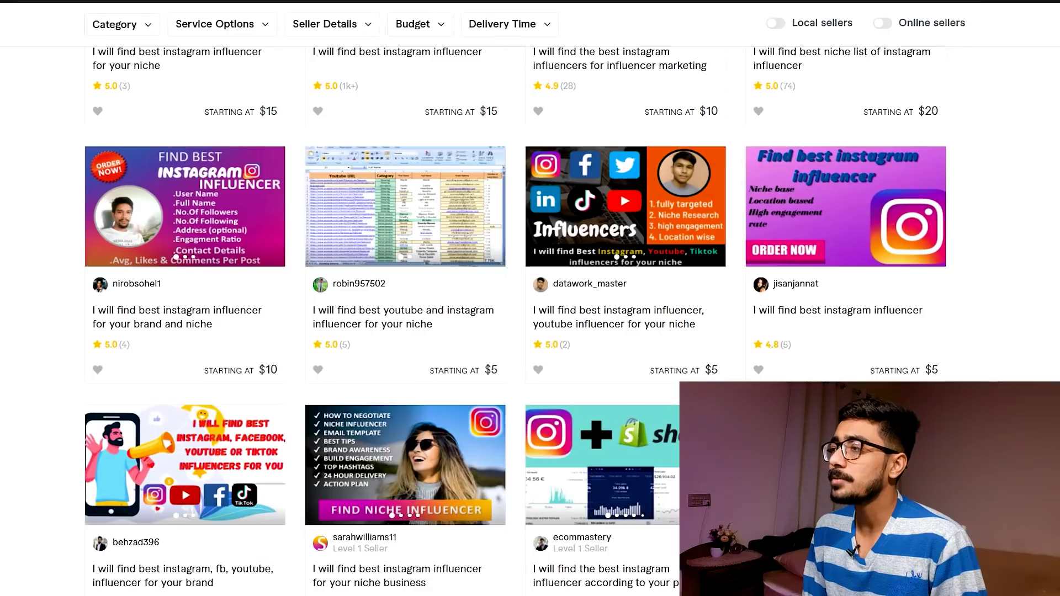
pyautogui.scroll(-2, 179, 229)
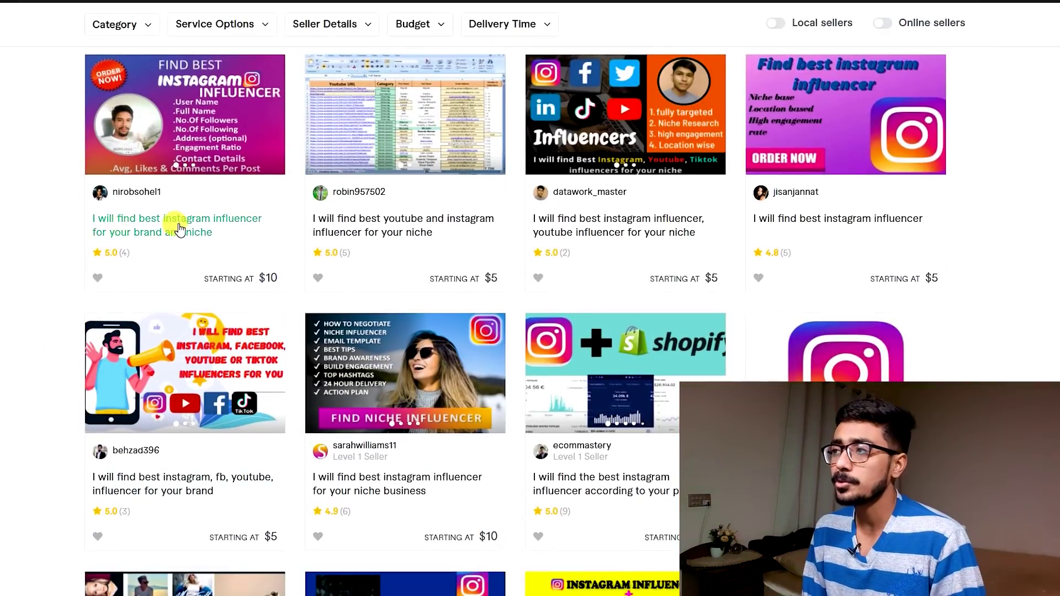
pyautogui.click(210, 229)
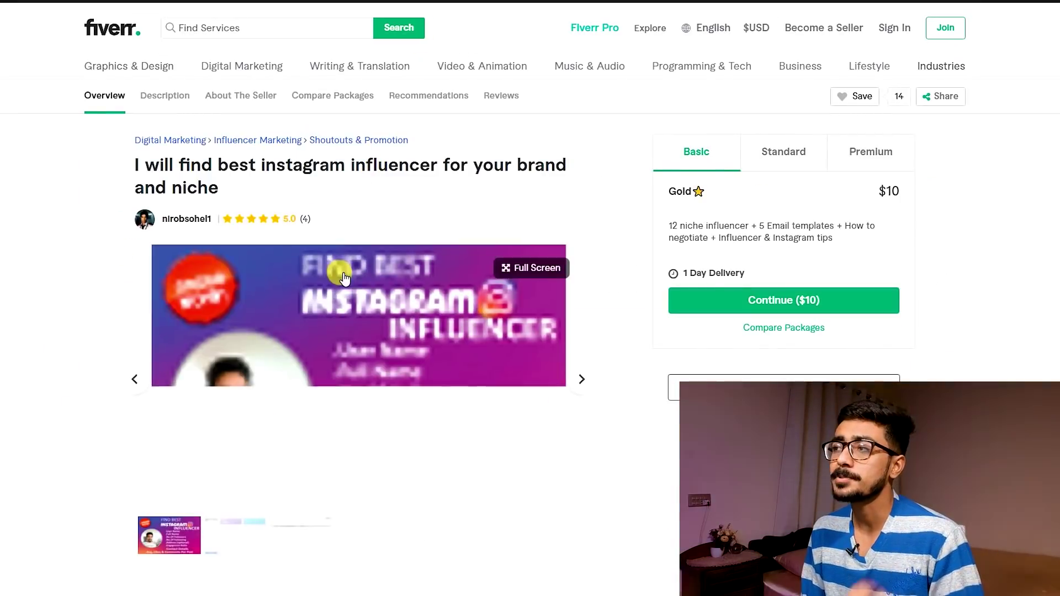
pyautogui.scroll(-20, 159, 266)
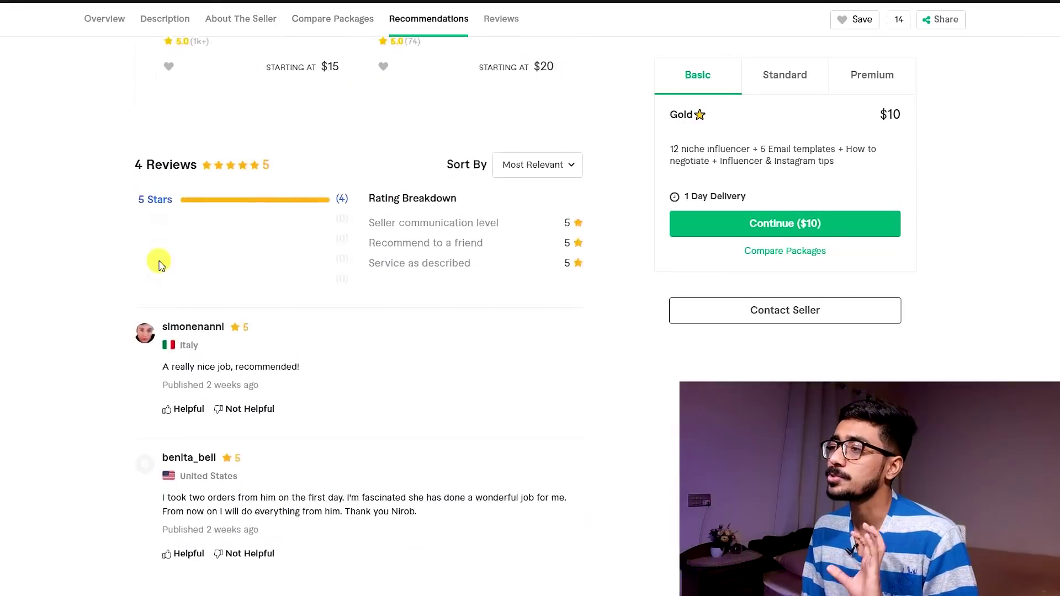
pyautogui.scroll(-10, 158, 262)
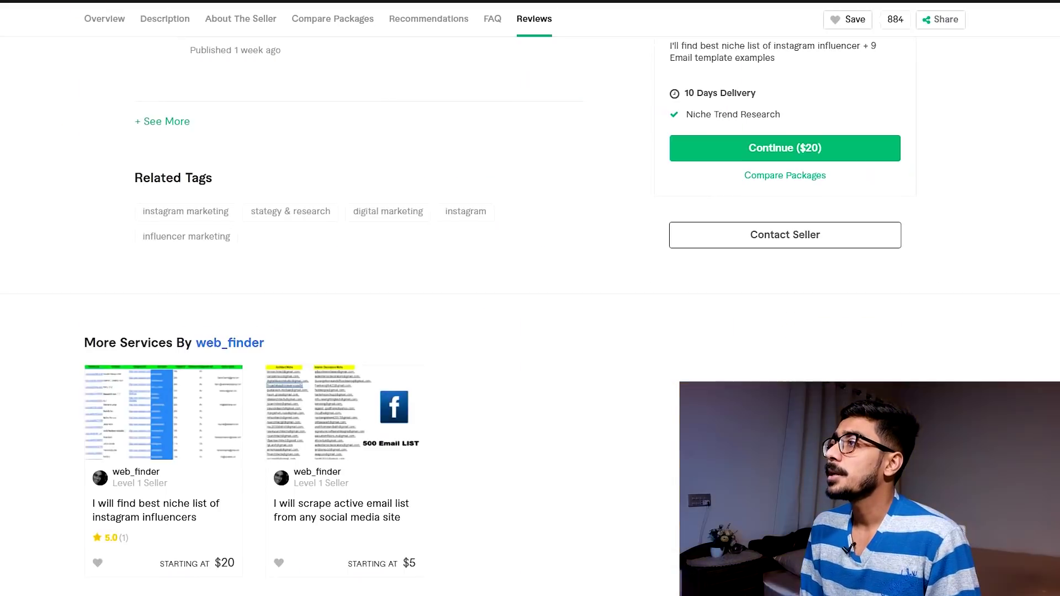
pyautogui.scroll(5, 175, 201)
pyautogui.scroll(20, 174, 201)
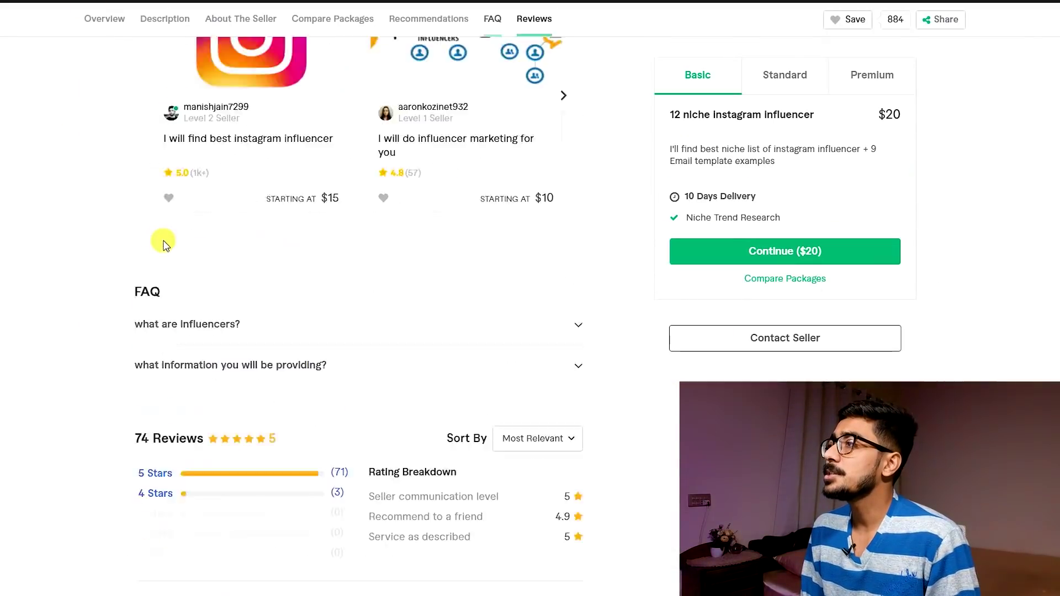
# Search Fiverr services for "instagram influencer" using the suggested term to gauge the keyword's competition
pyautogui.click(207, 26)
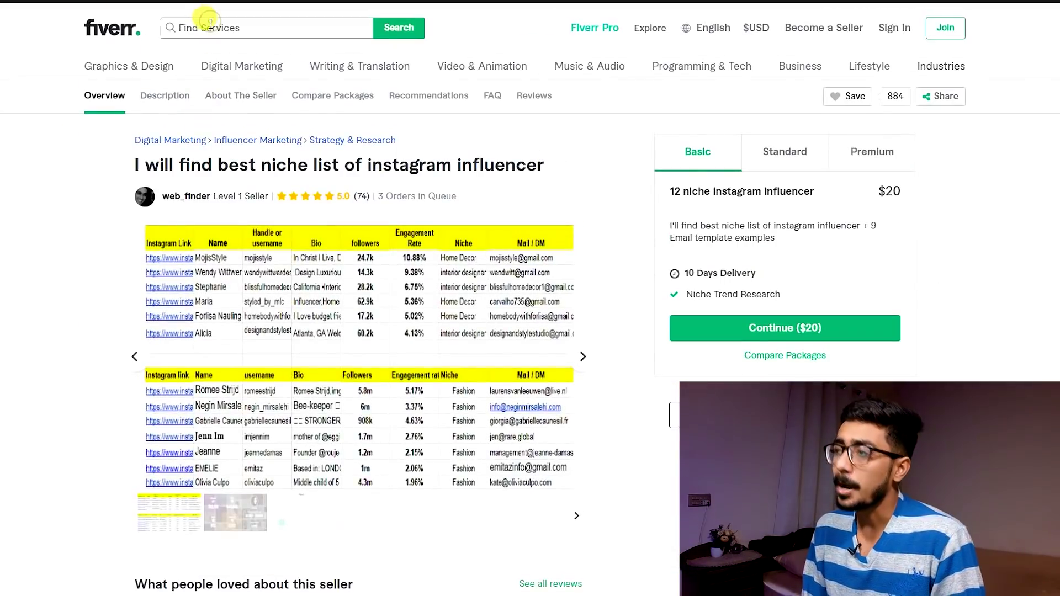
pyautogui.write('instagr')
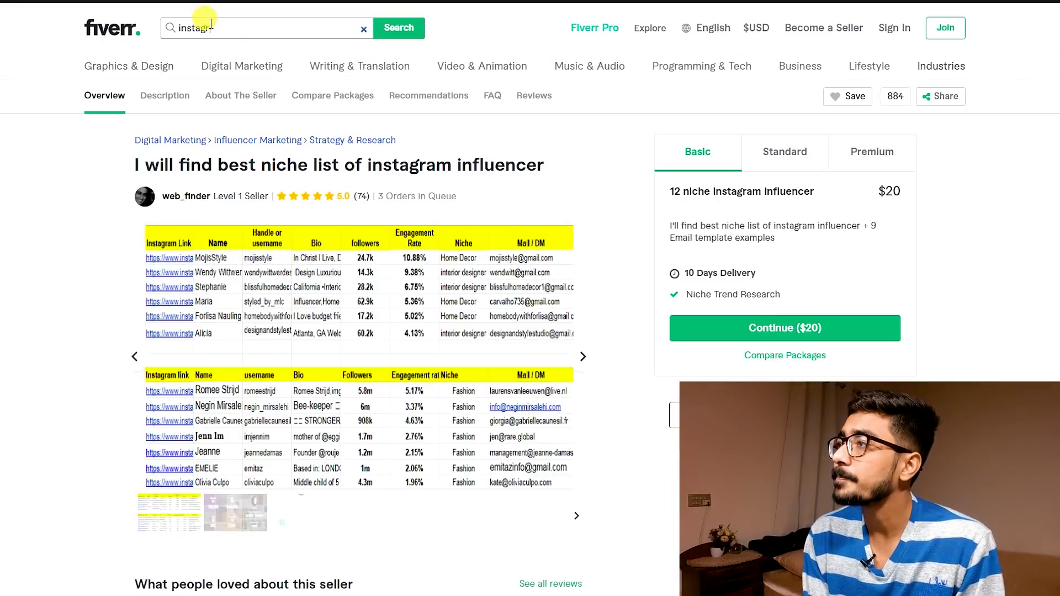
pyautogui.write('am infl')
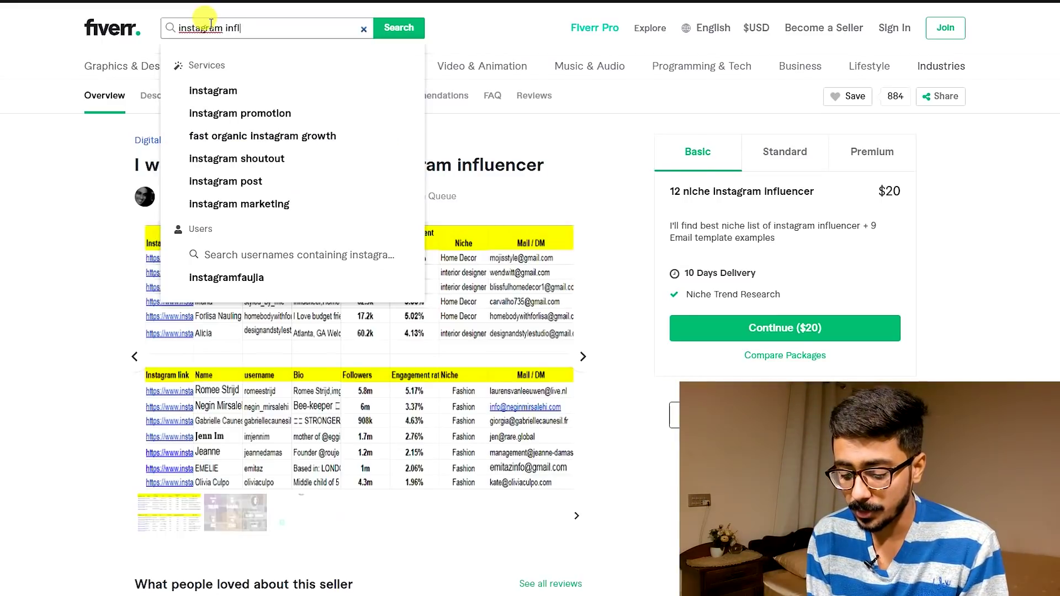
pyautogui.write('uencer')
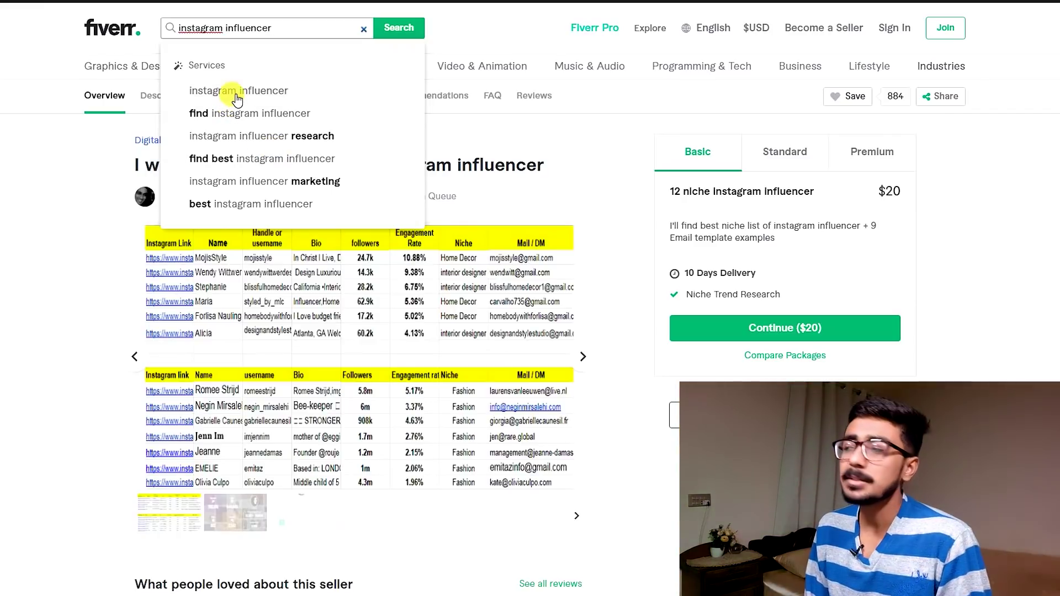
pyautogui.click(238, 98)
pyautogui.hotkey('alt', 'Left')
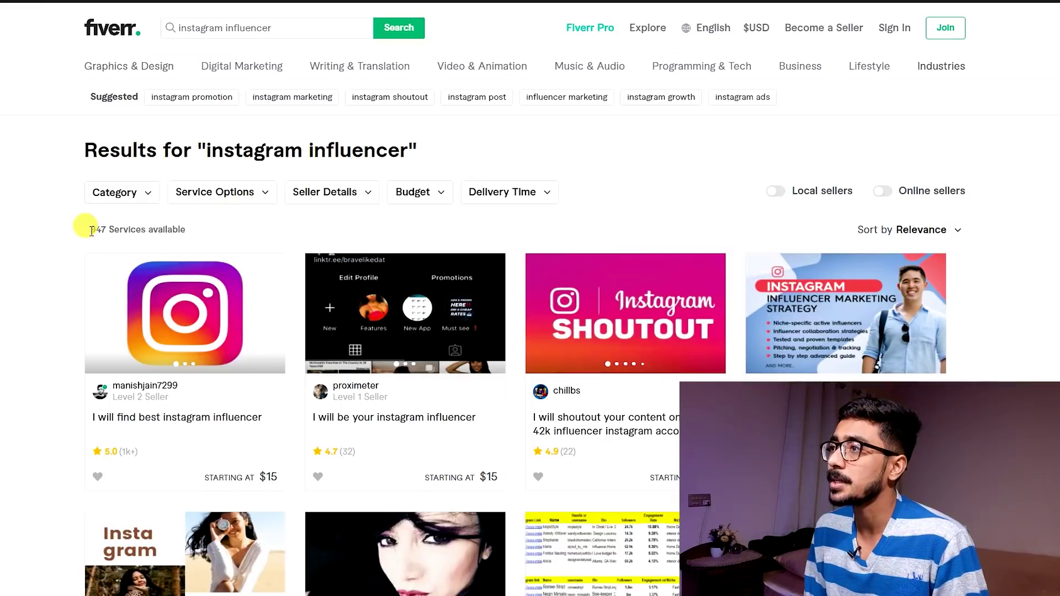
# Return to the competing gig for influencer marketing and recheck the related tags below its reviews
pyautogui.click(239, 31)
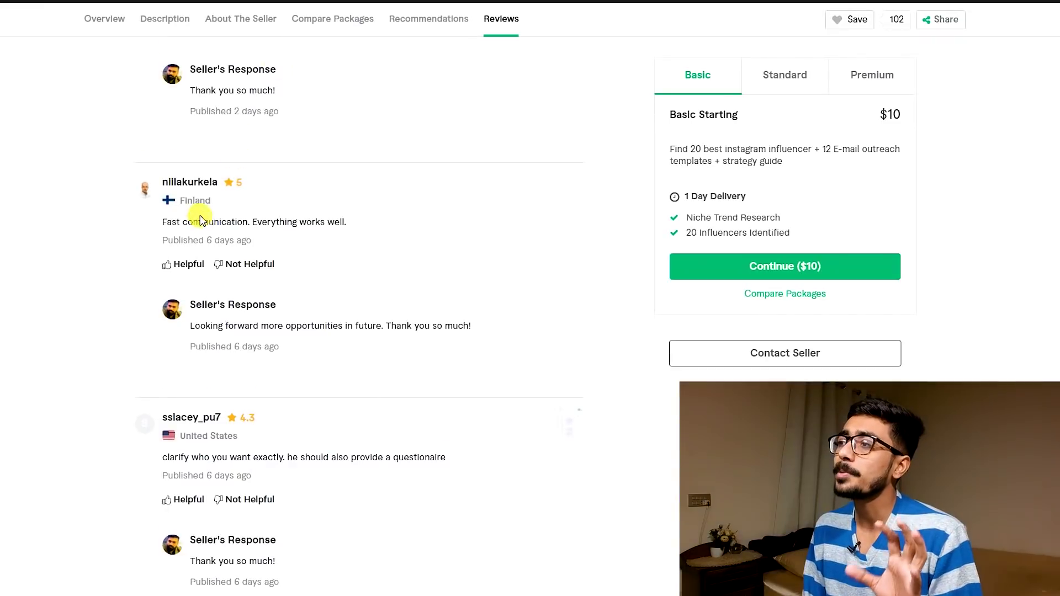
pyautogui.scroll(-6, 221, 218)
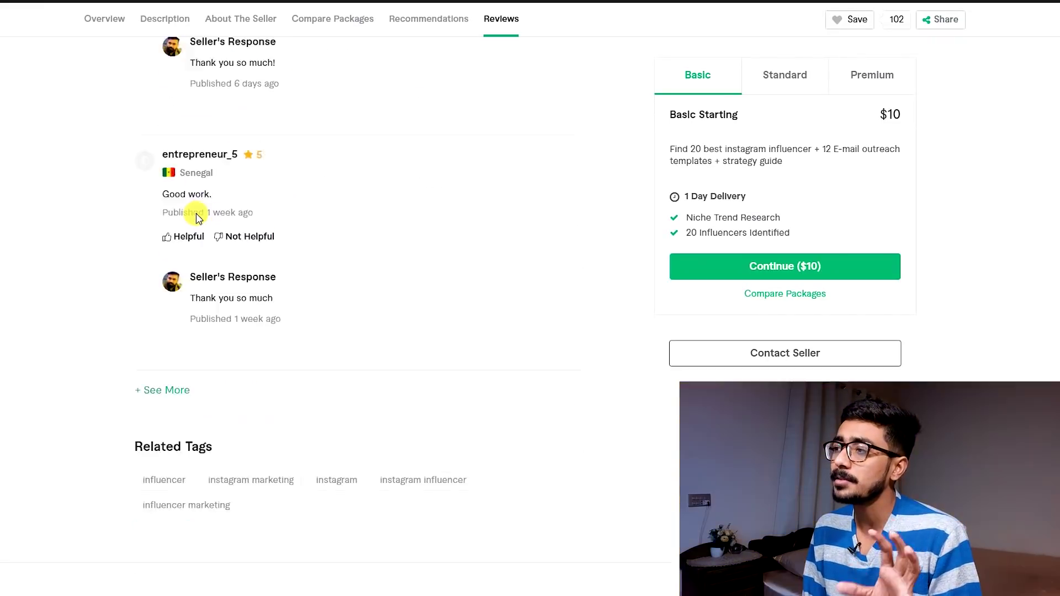
pyautogui.scroll(-8, 197, 218)
pyautogui.scroll(3, 135, 159)
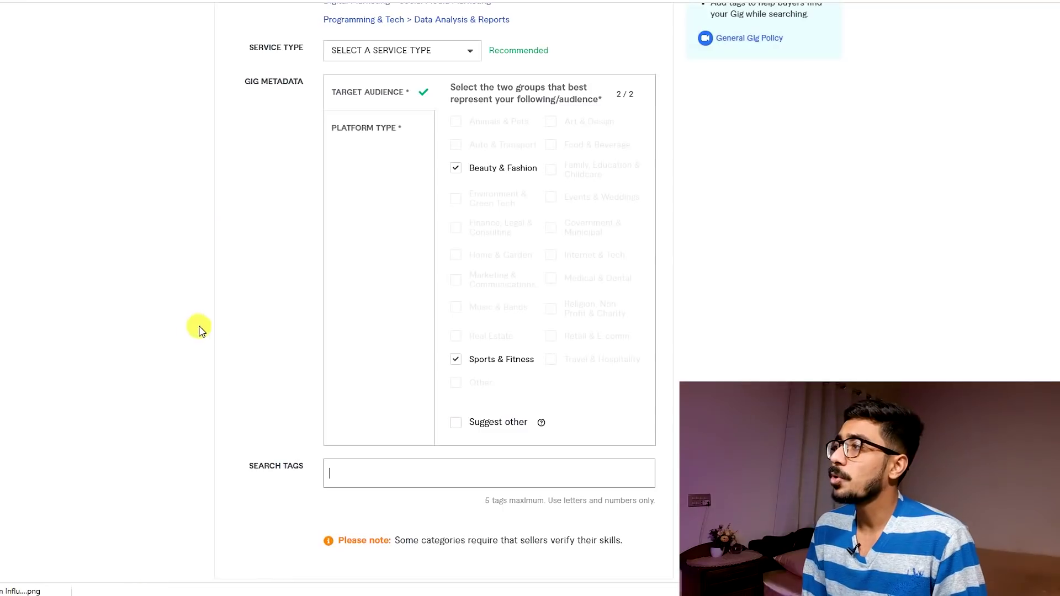
# Add the search tags influencer, instagram marketing, instagram, instagram influencer and influencer marketing from the Word document, and submit the gig overview
pyautogui.click(342, 466)
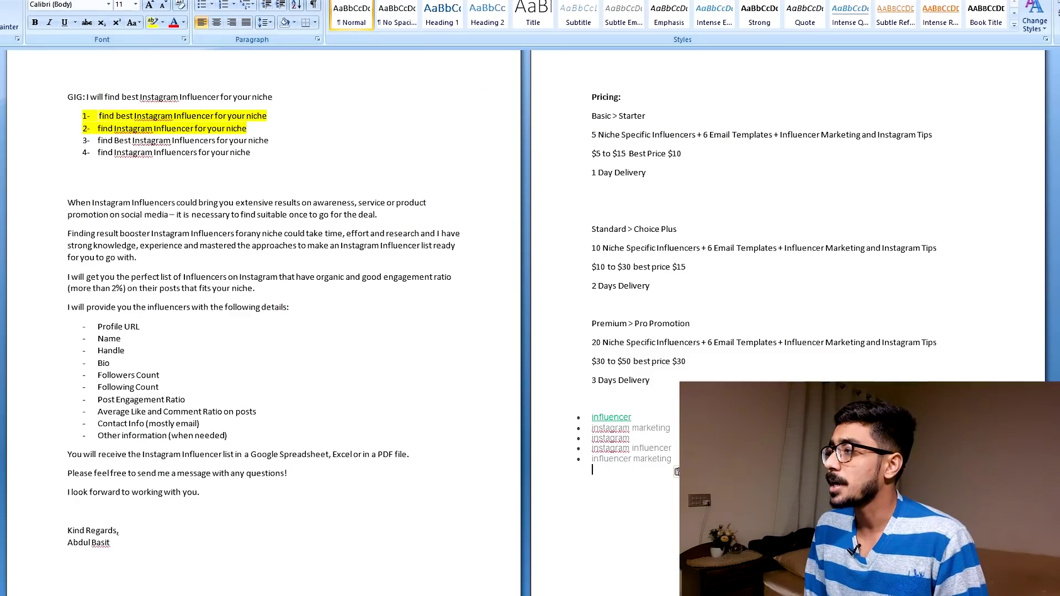
pyautogui.doubleClick(610, 418)
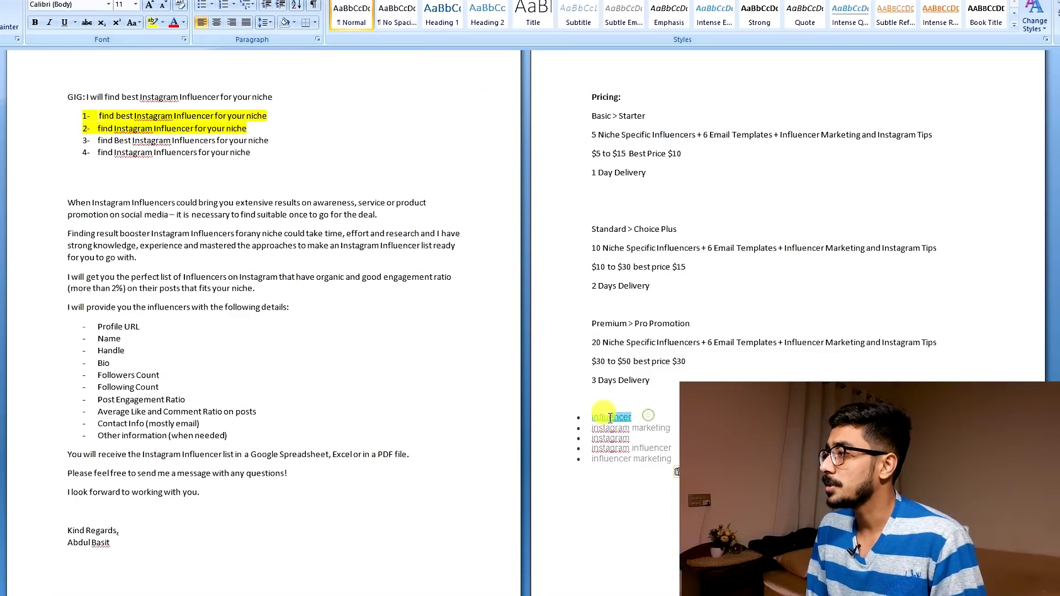
pyautogui.rightClick(595, 420)
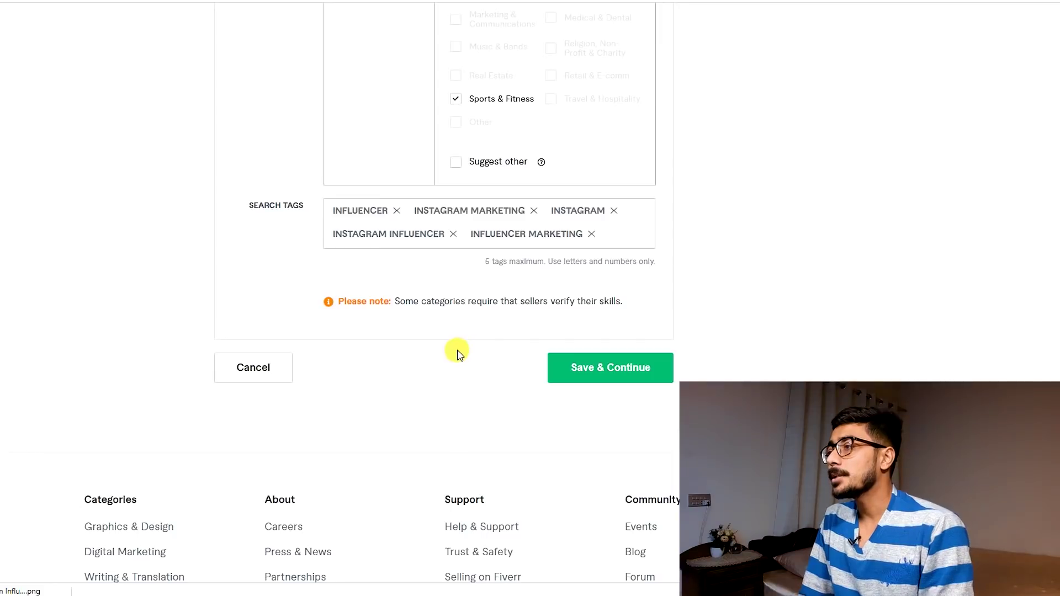
pyautogui.click(592, 379)
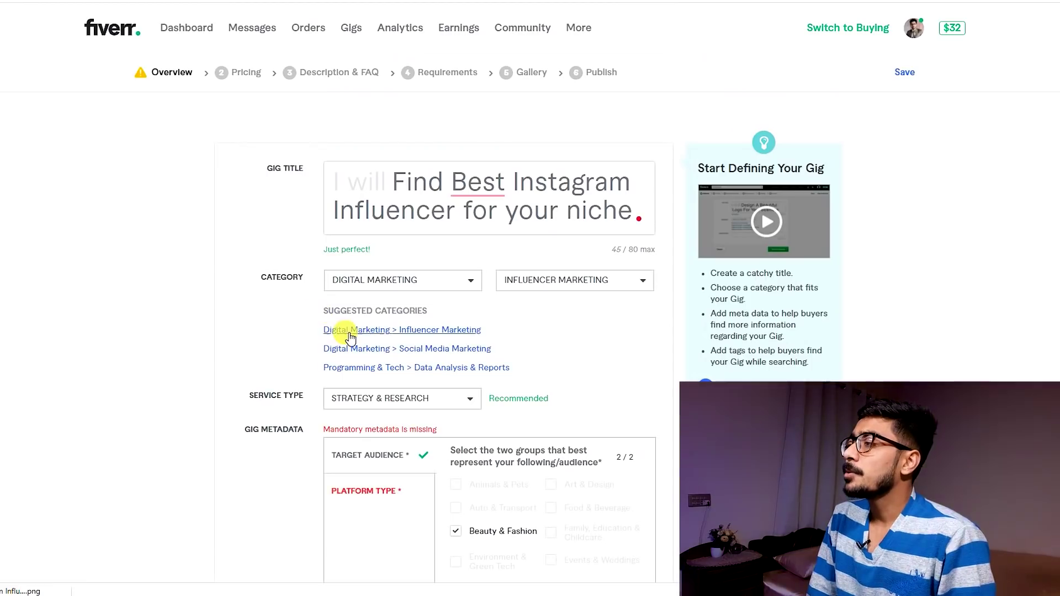
# Set the service type to Strategy & Research and reselect Beauty & Fashion and Sports & Fitness as target audiences
pyautogui.scroll(-2, 332, 286)
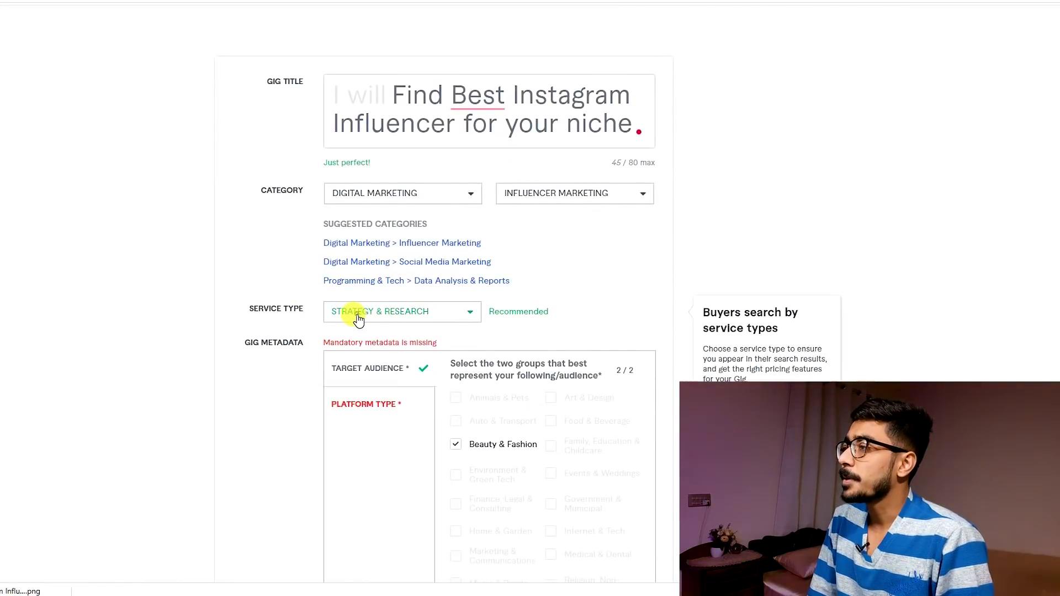
pyautogui.click(354, 314)
pyautogui.click(363, 352)
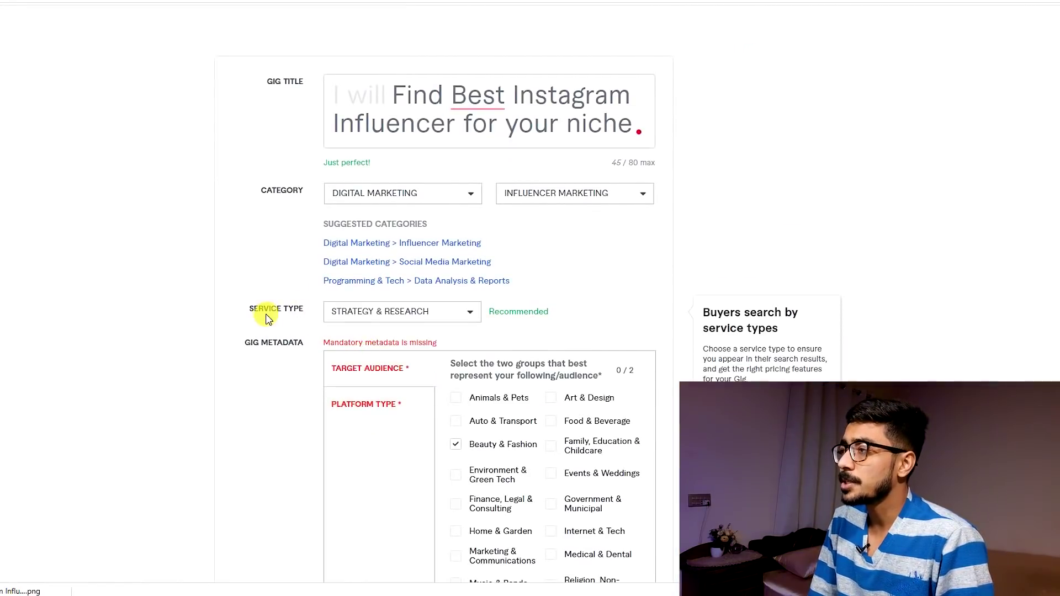
pyautogui.scroll(-2, 473, 371)
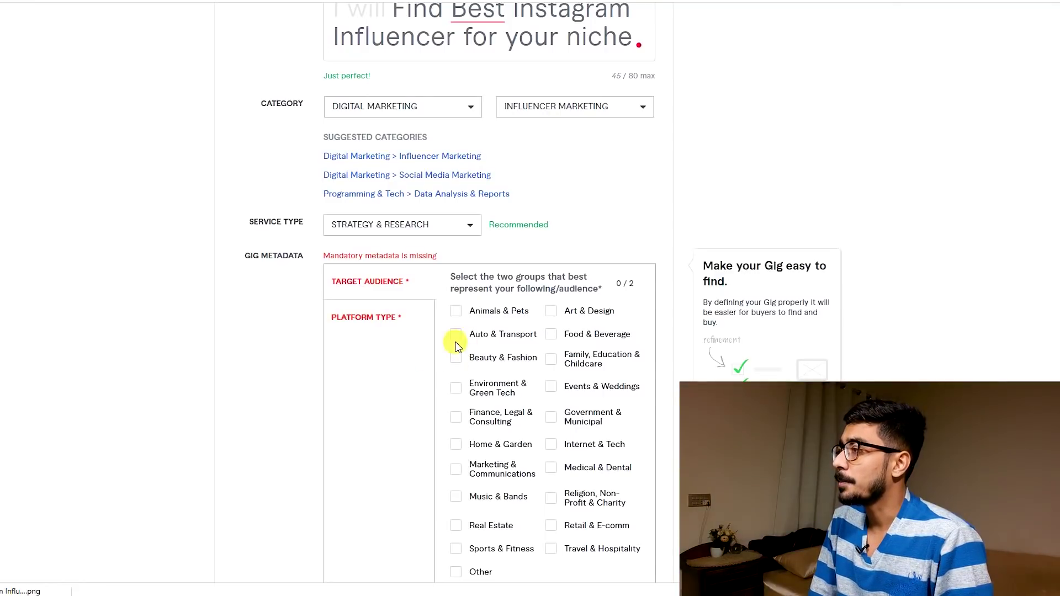
pyautogui.click(457, 549)
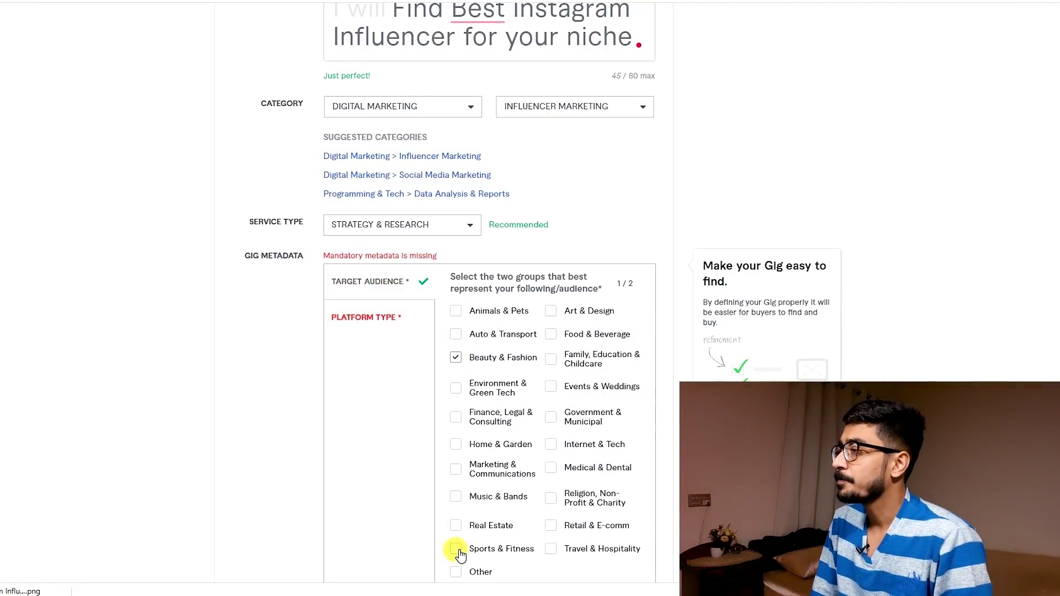
# Set the gig's primary platform type to Instagram
pyautogui.click(353, 324)
pyautogui.click(546, 315)
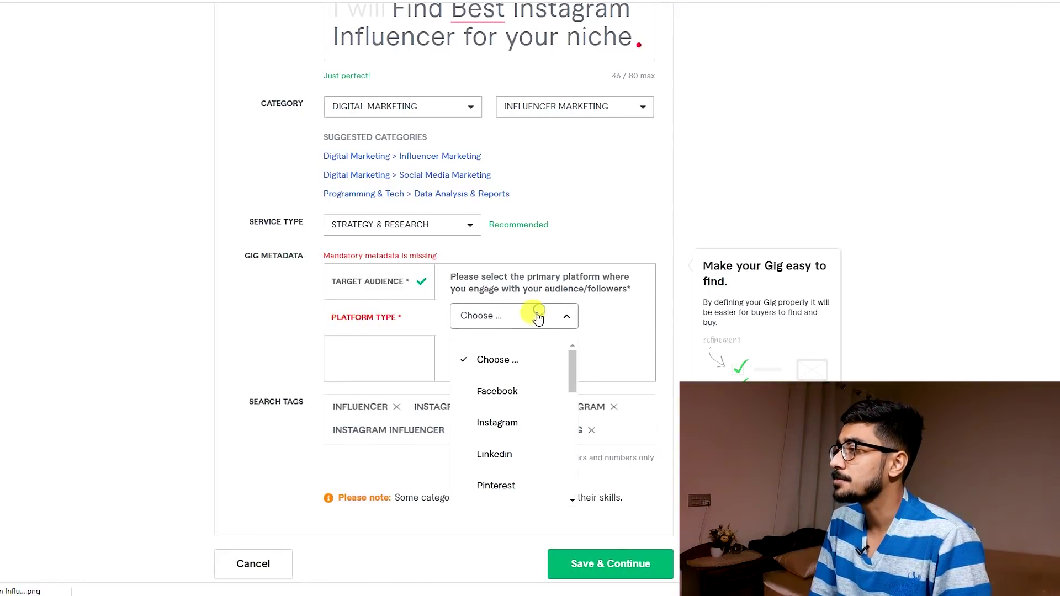
pyautogui.click(519, 422)
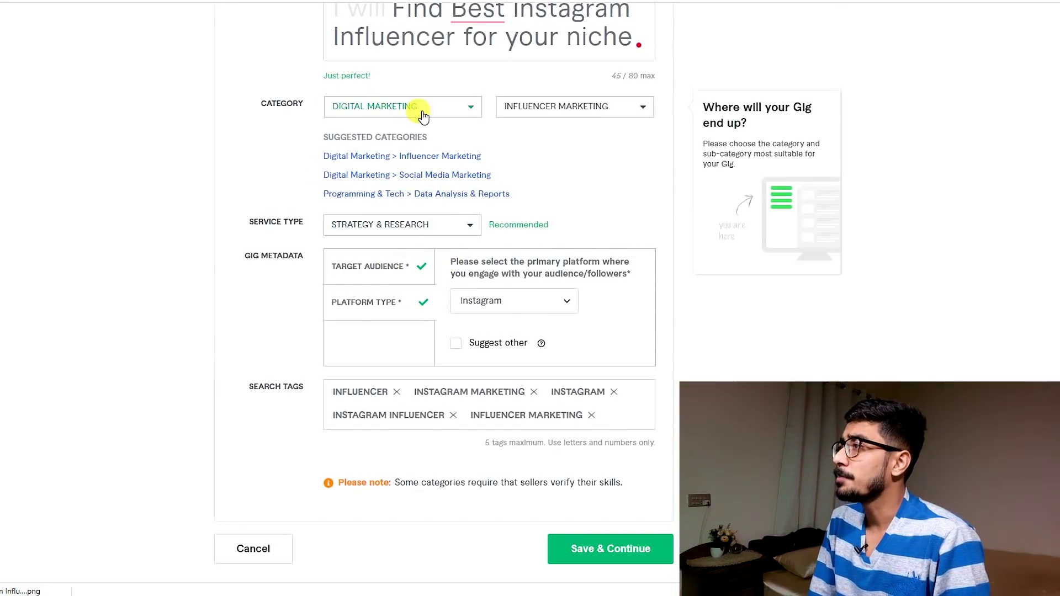
# Review the gig's target audience, platform type and search tags, and save the overview to continue to pricing
pyautogui.scroll(3, 357, 315)
pyautogui.scroll(-2, 386, 309)
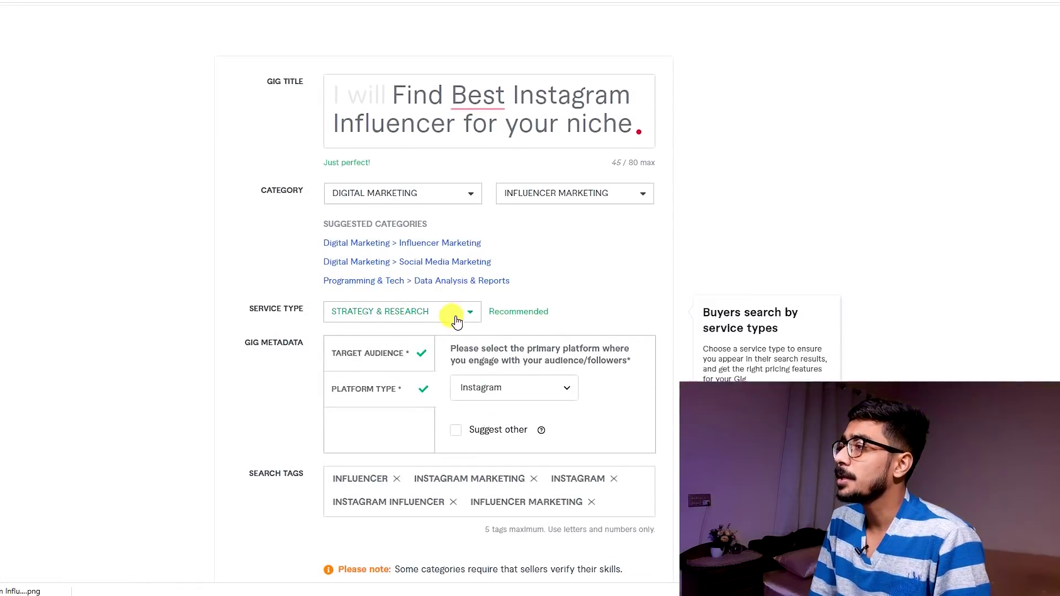
pyautogui.click(396, 360)
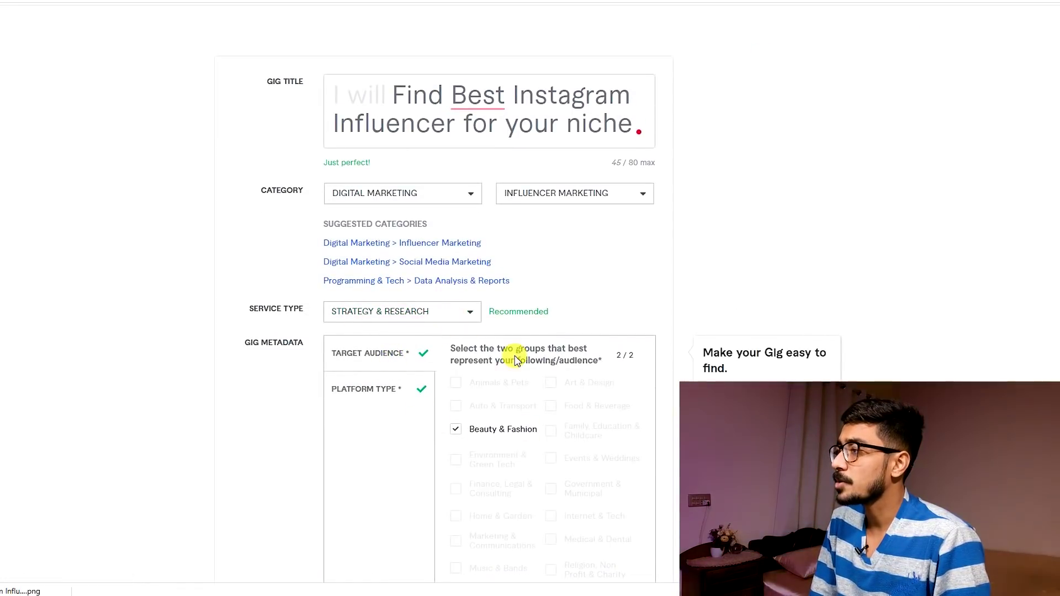
pyautogui.scroll(-6, 499, 359)
pyautogui.scroll(3, 398, 268)
pyautogui.click(360, 219)
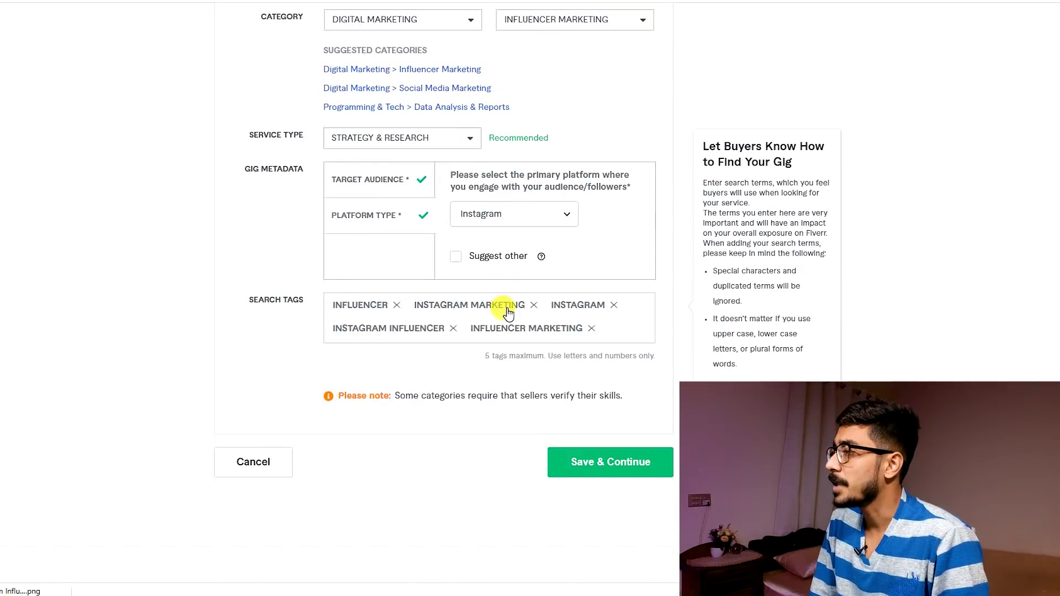
pyautogui.click(585, 467)
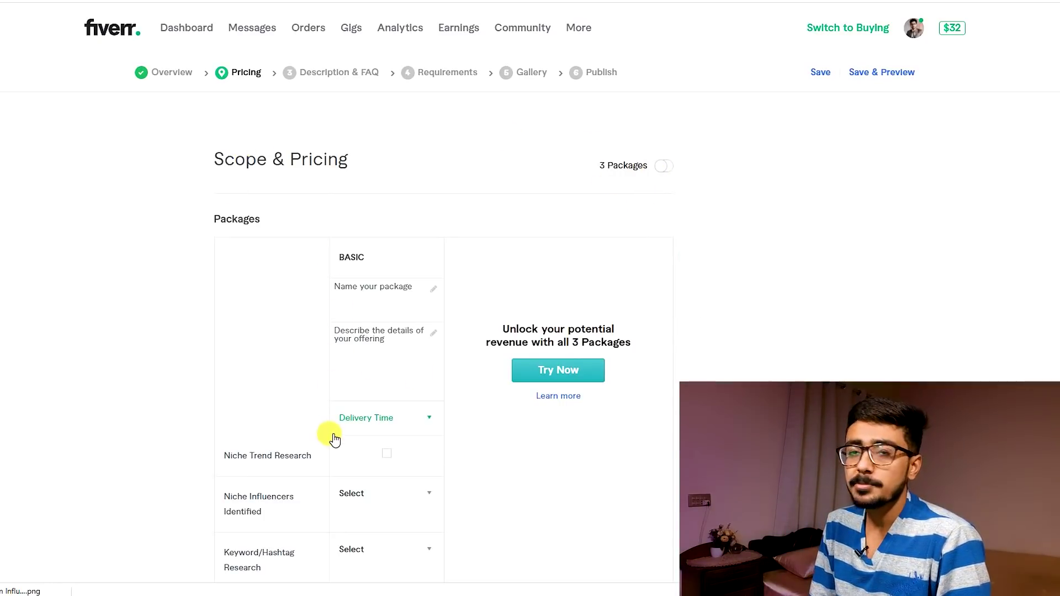
# Enable three packages for the gig's pricing and dismiss the packages introduction
pyautogui.click(661, 166)
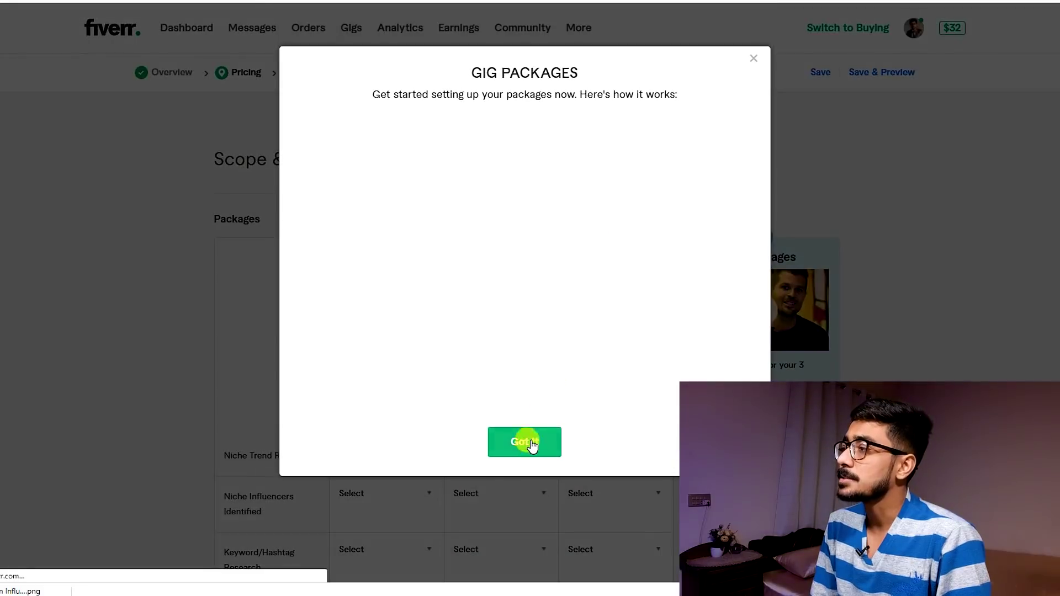
pyautogui.click(526, 439)
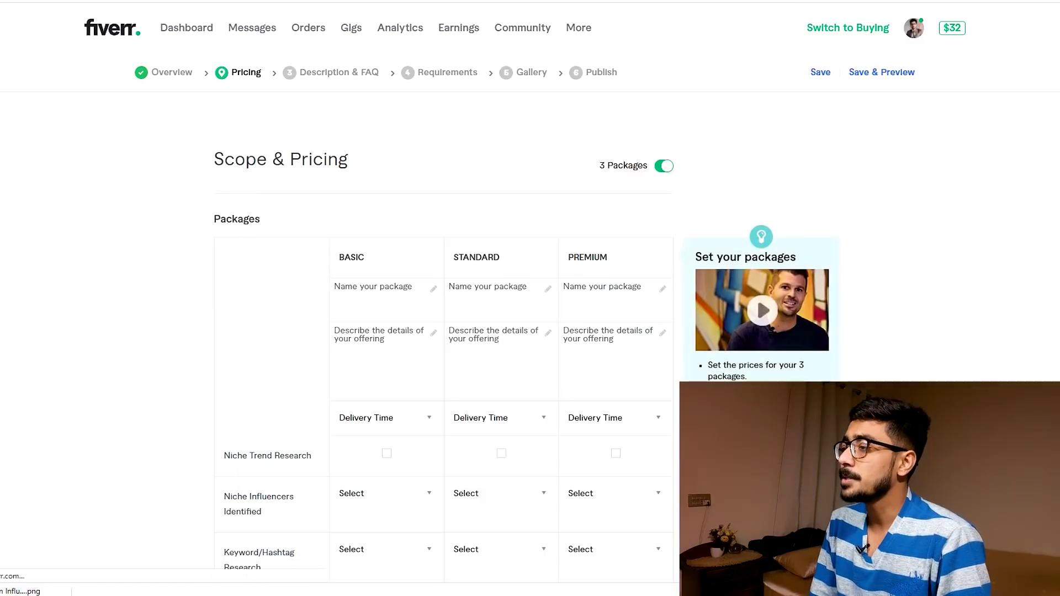
# Switch to the gig notes in Word and examine the Basic package's offer line under Pricing
pyautogui.hotkey('alt', 'Tab')
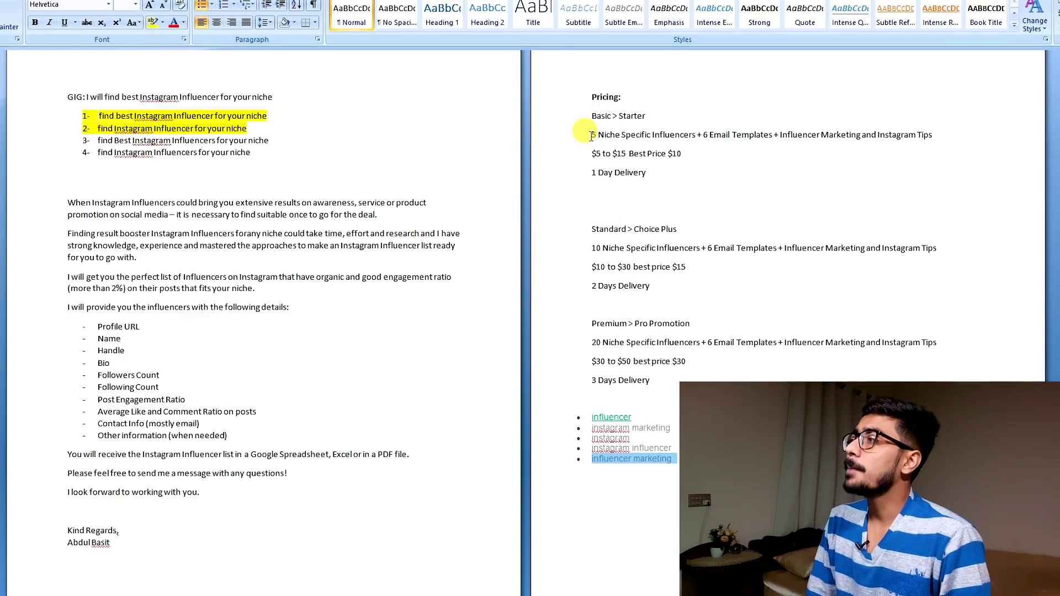
pyautogui.moveTo(705, 134); pyautogui.dragTo(773, 134)
pyautogui.click(778, 135)
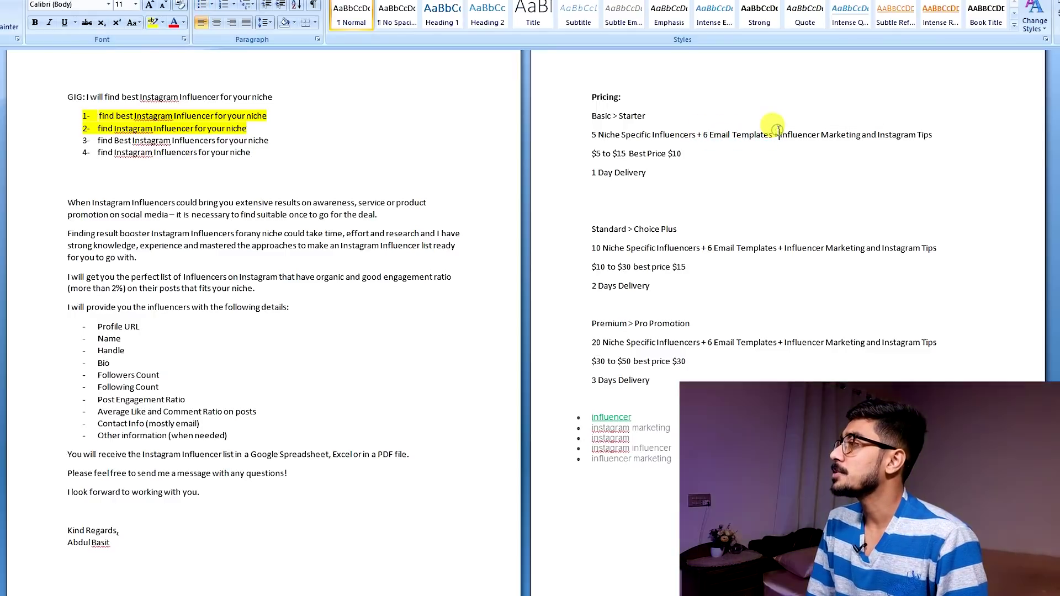
pyautogui.tripleClick(606, 138)
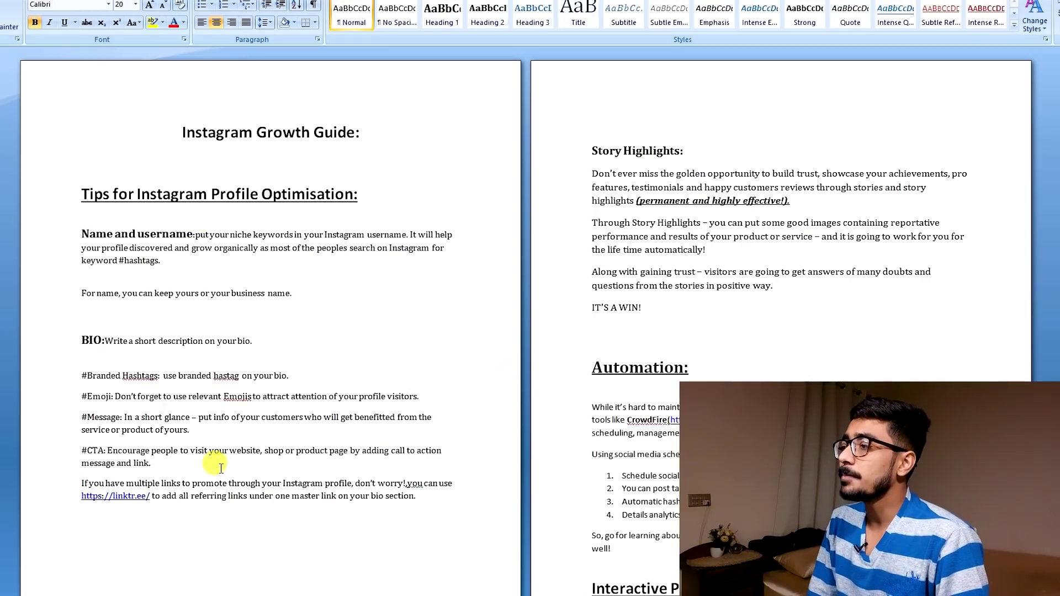
# Read through the email outreach templates document, from the Formal & Simple template to the Follow-Up Mail
pyautogui.click(221, 582)
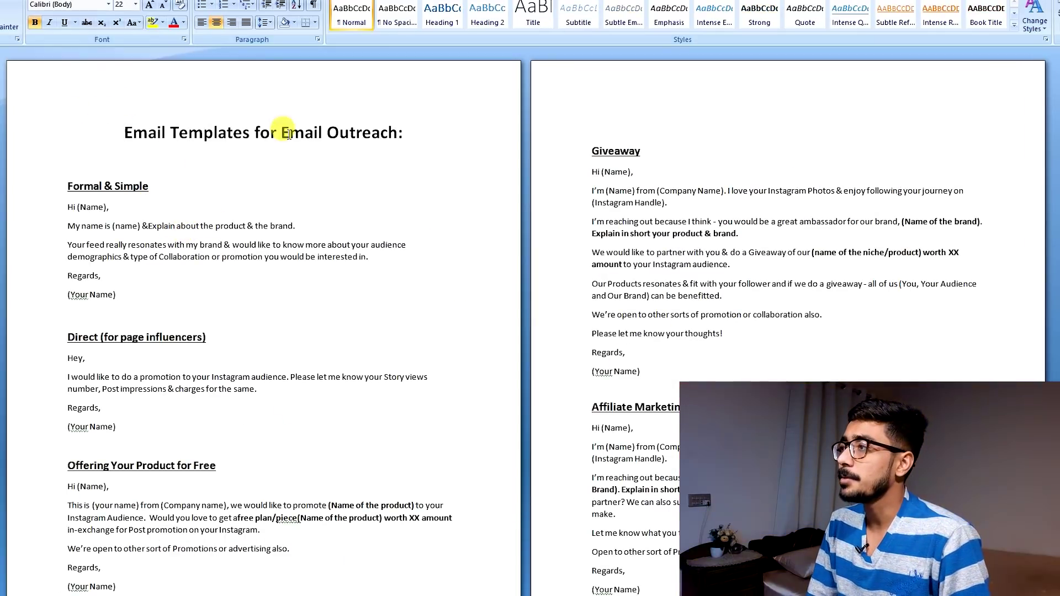
pyautogui.scroll(-7, 169, 316)
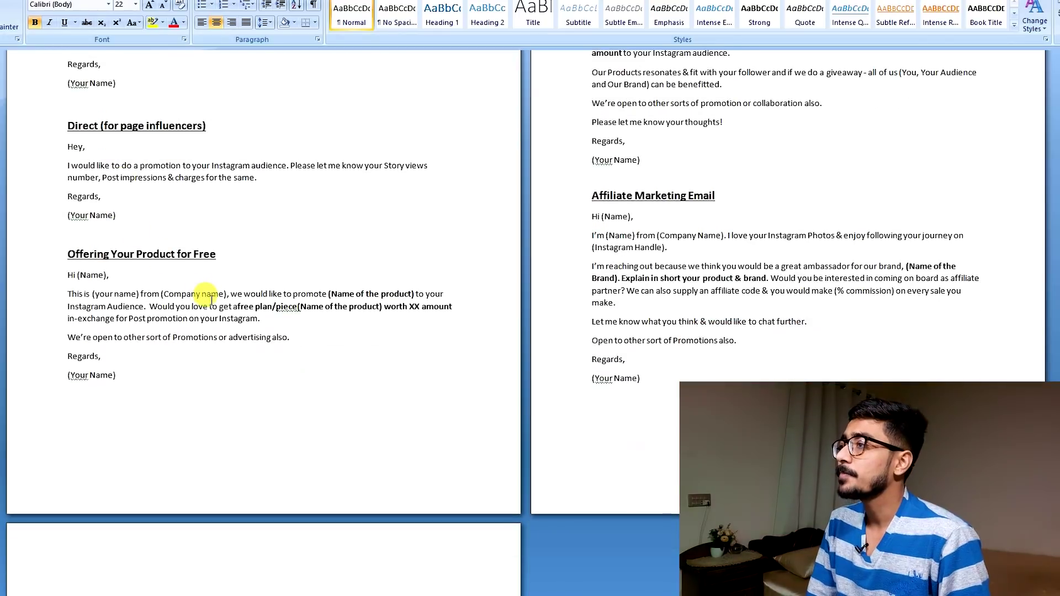
pyautogui.scroll(4, 152, 292)
pyautogui.scroll(2, 153, 292)
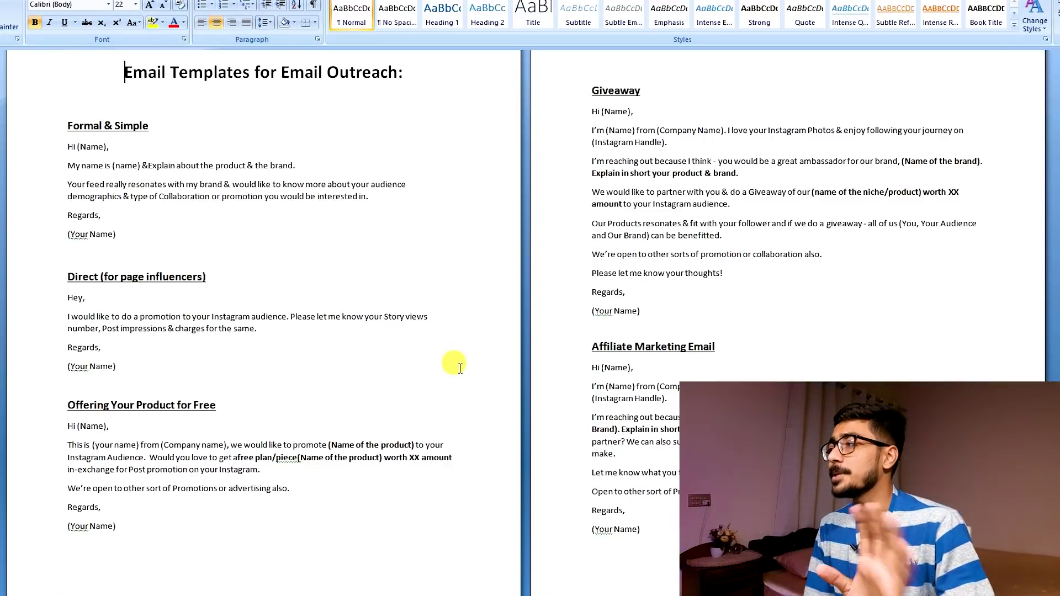
pyautogui.scroll(-14, 460, 369)
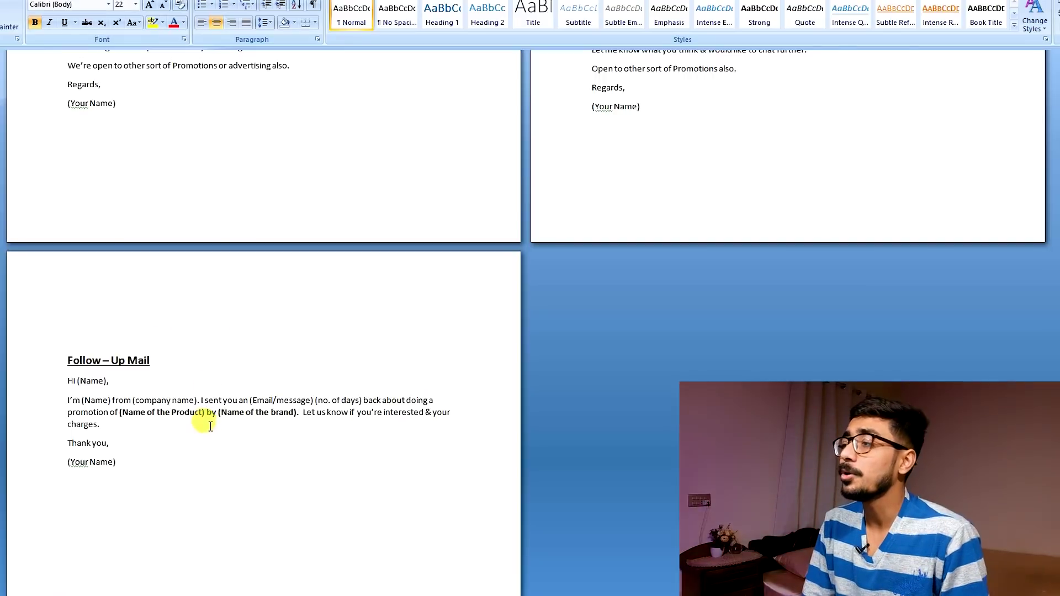
pyautogui.scroll(12, 210, 392)
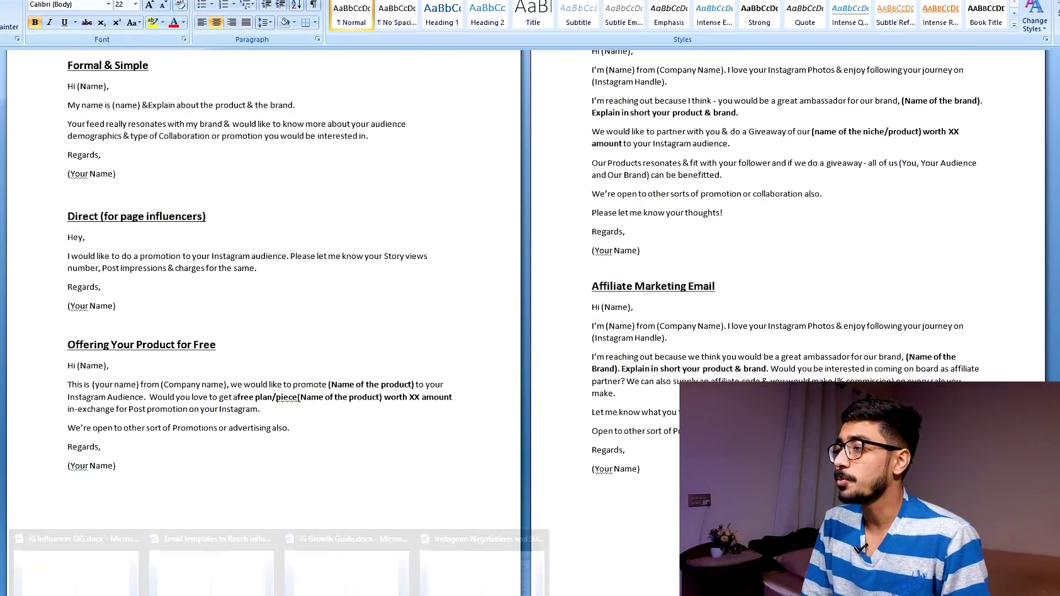
# Look over the Instagram Growth Guide and the Price Negotiation and Post Guide, and return to the email templates
pyautogui.click(322, 579)
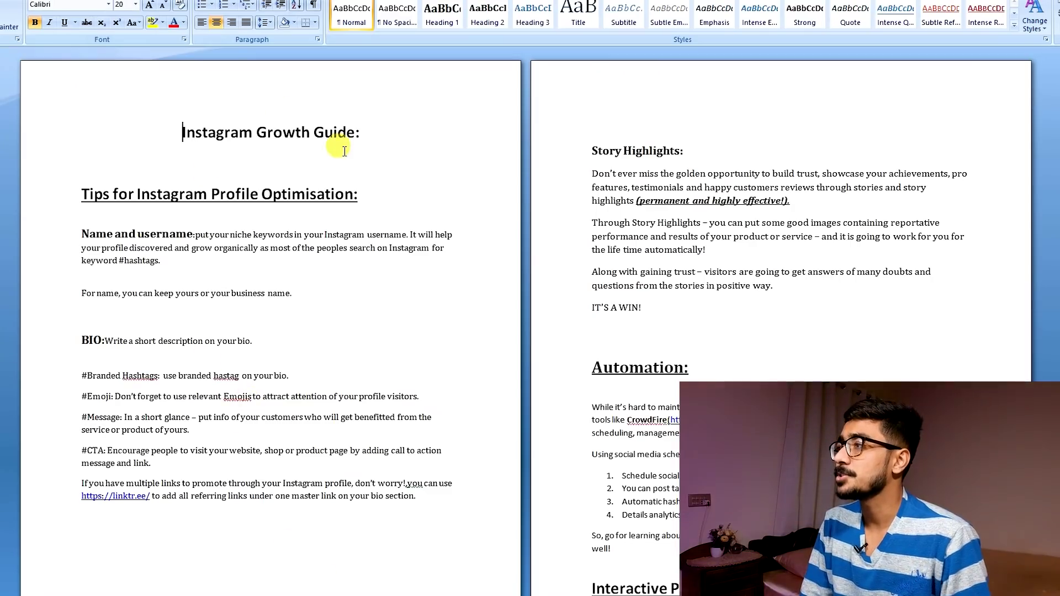
pyautogui.moveTo(372, 590)
pyautogui.click(430, 580)
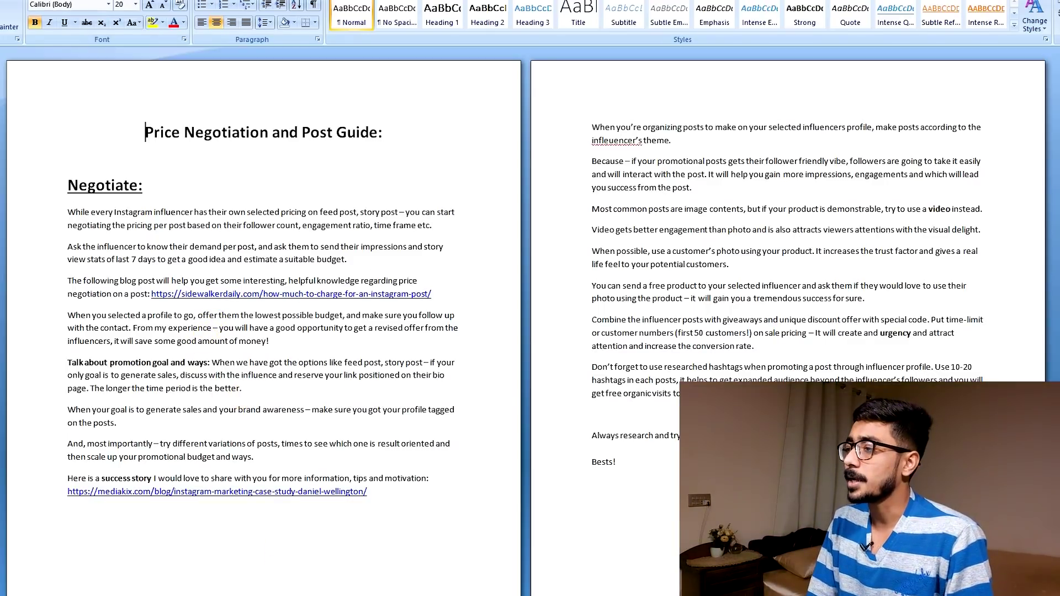
pyautogui.moveTo(317, 587)
pyautogui.click(260, 547)
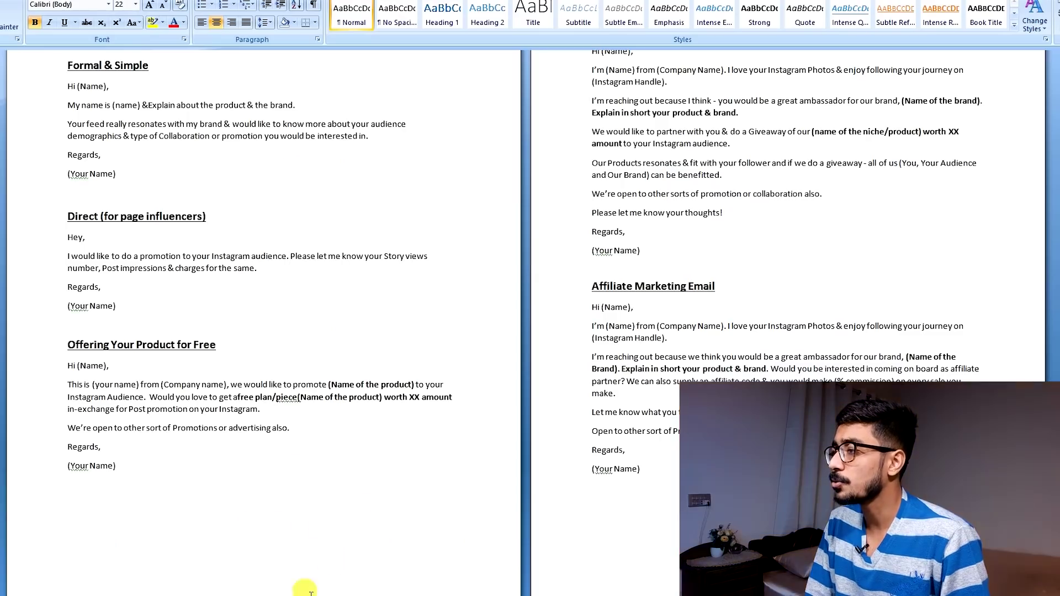
# Reopen IG Influencer GIG.docx and review the offers and best prices of the pricing packages
pyautogui.moveTo(283, 529)
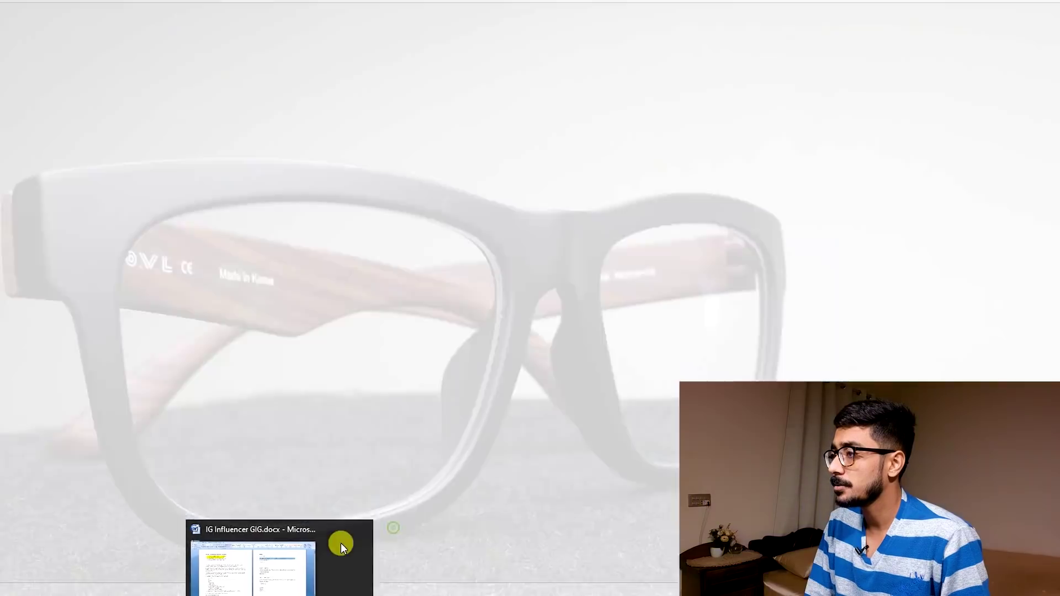
pyautogui.click(340, 542)
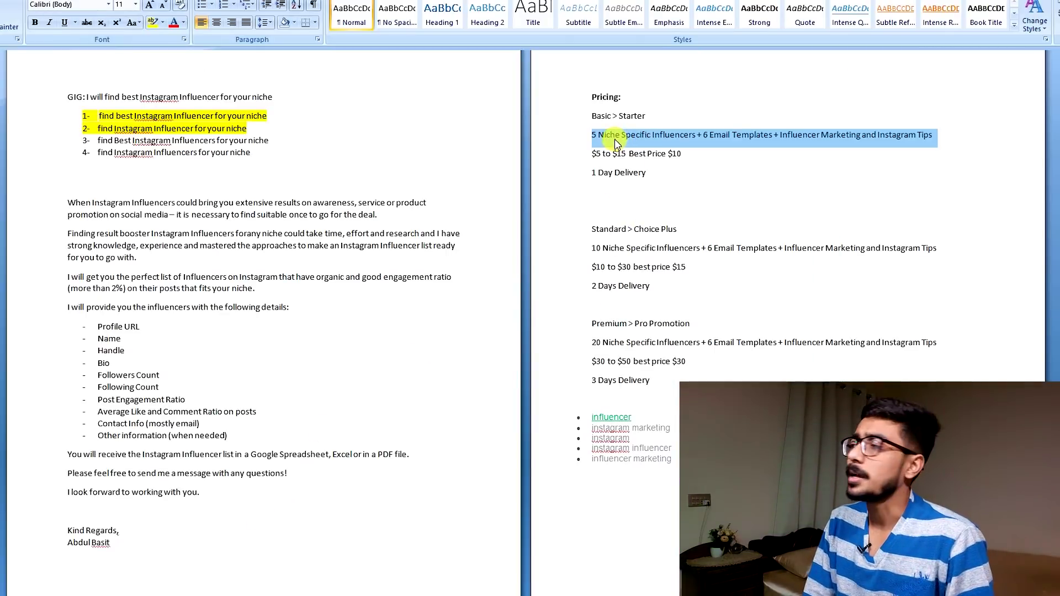
pyautogui.click(594, 136)
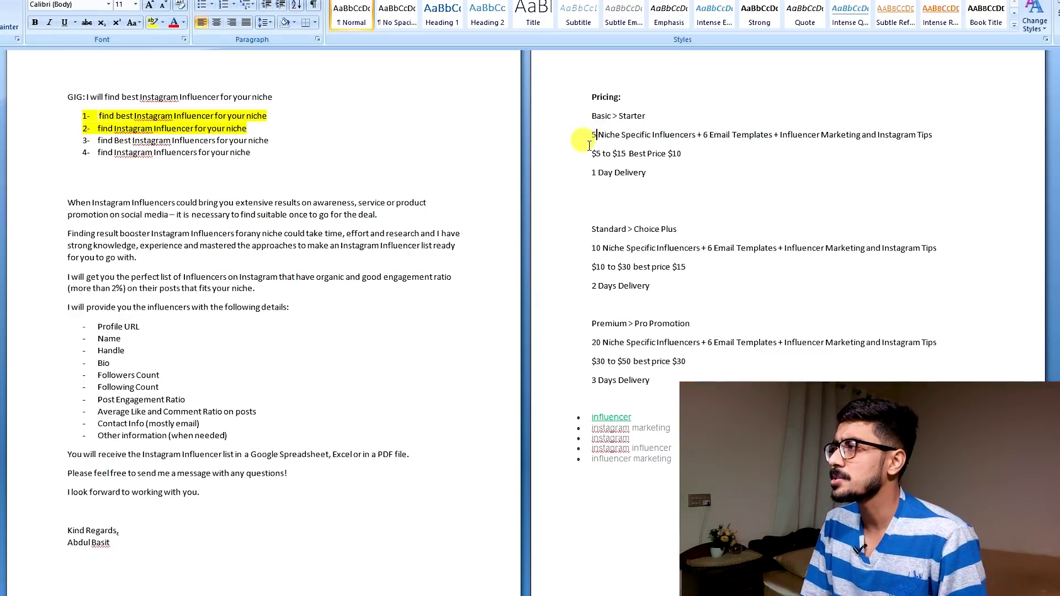
pyautogui.press('Right')
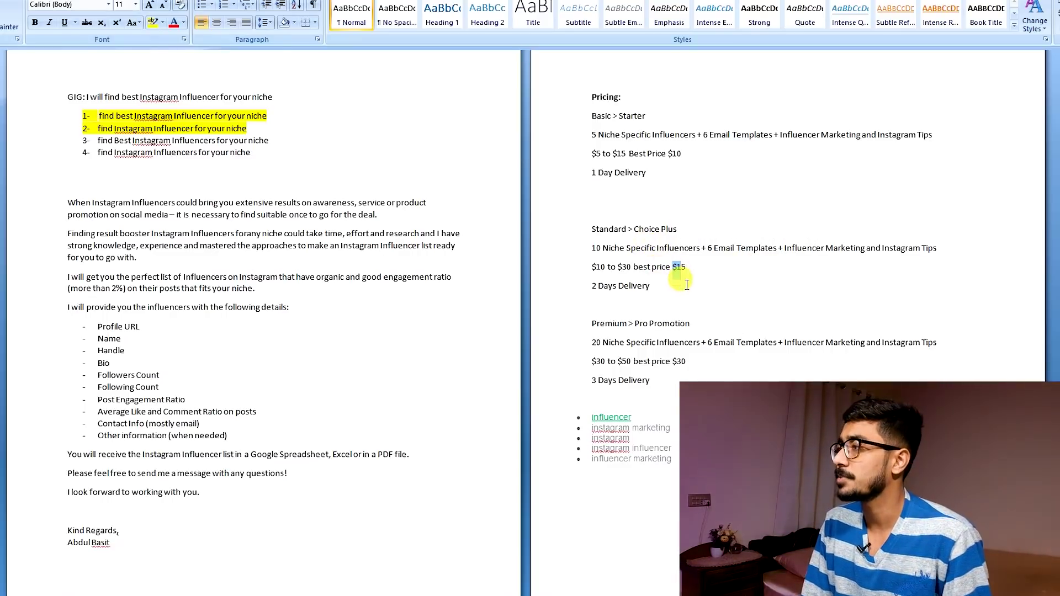
pyautogui.click(682, 268)
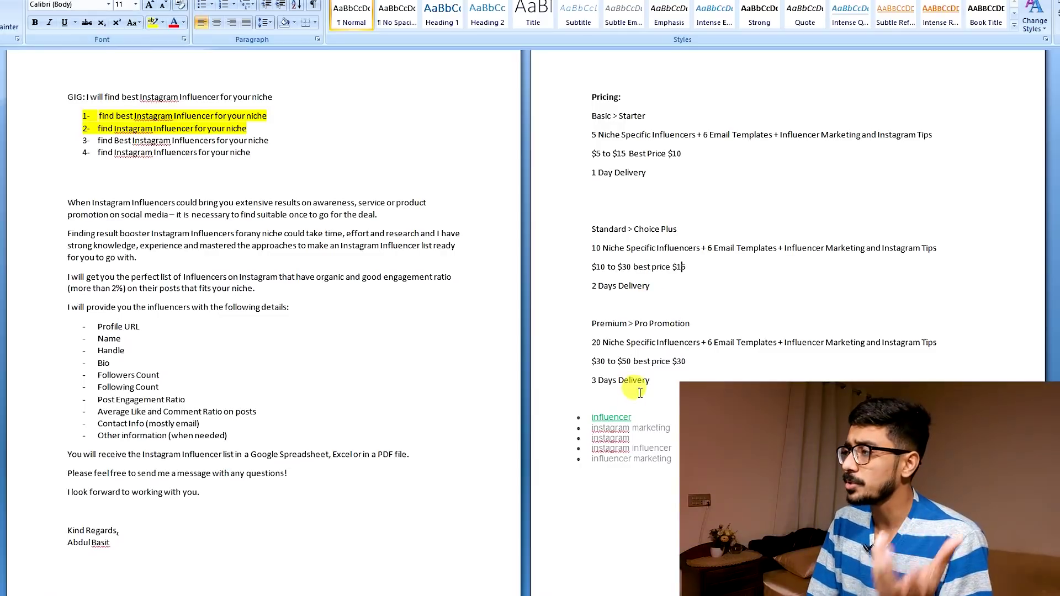
# Delete the bulleted list of search tags below the Premium package notes
pyautogui.moveTo(674, 462); pyautogui.dragTo(566, 428)
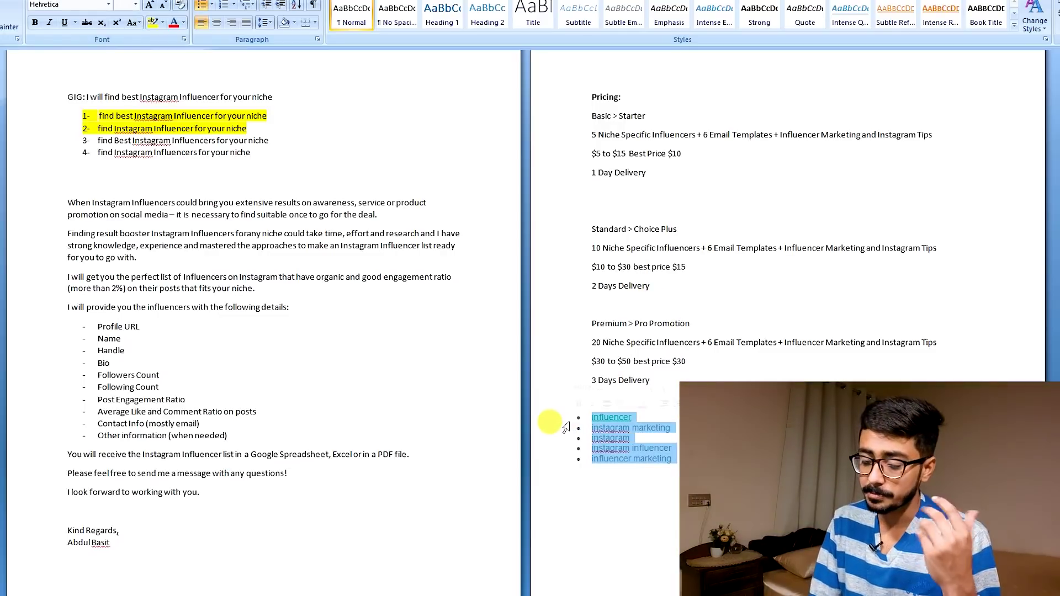
pyautogui.press('Delete')
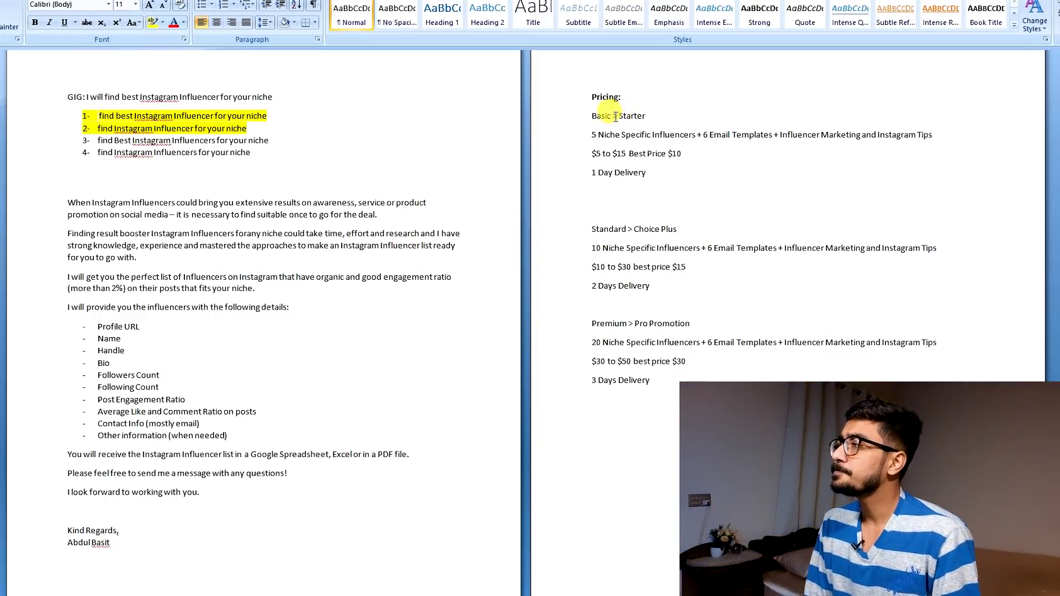
# Copy the Basic package title from the notes and name the gig's Basic package Starter on Fiverr
pyautogui.doubleClick(643, 116)
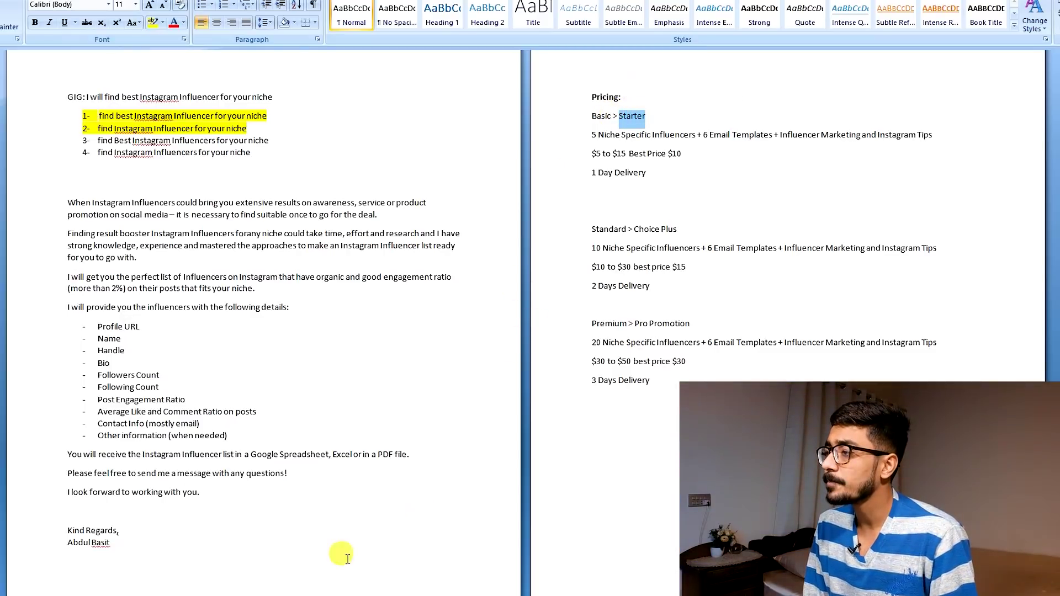
pyautogui.click(314, 581)
pyautogui.click(355, 295)
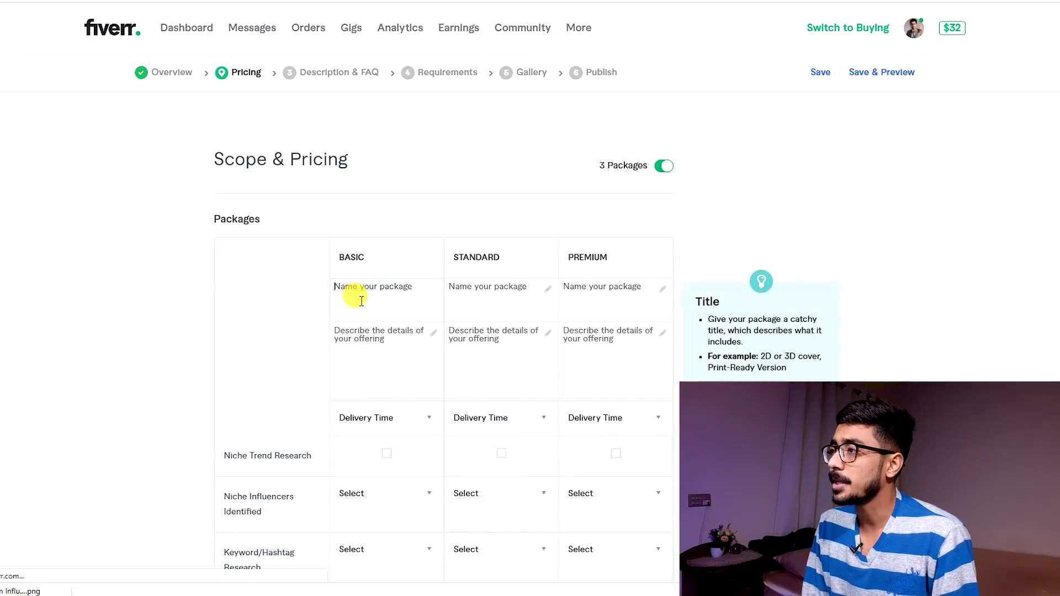
# Describe the Basic package as "5 Niche Specific Influencers + 6 Email Templates + Influencer Marketing and Instagram Tips", copied from the Word notes
pyautogui.hotkey('alt', 'Tab')
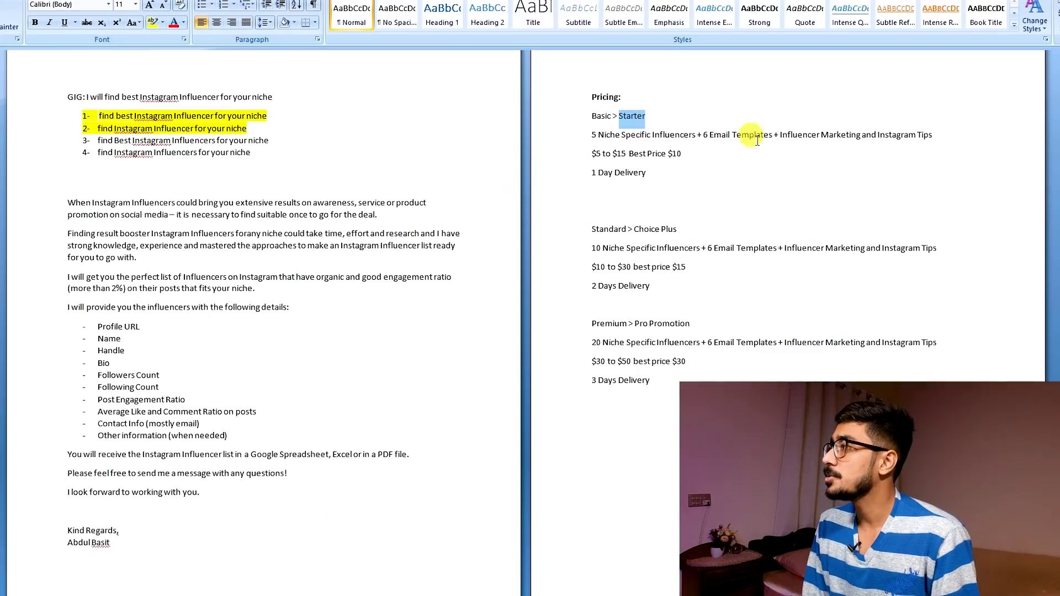
pyautogui.moveTo(941, 137); pyautogui.dragTo(592, 136)
pyautogui.hotkey('ctrl', 'c')
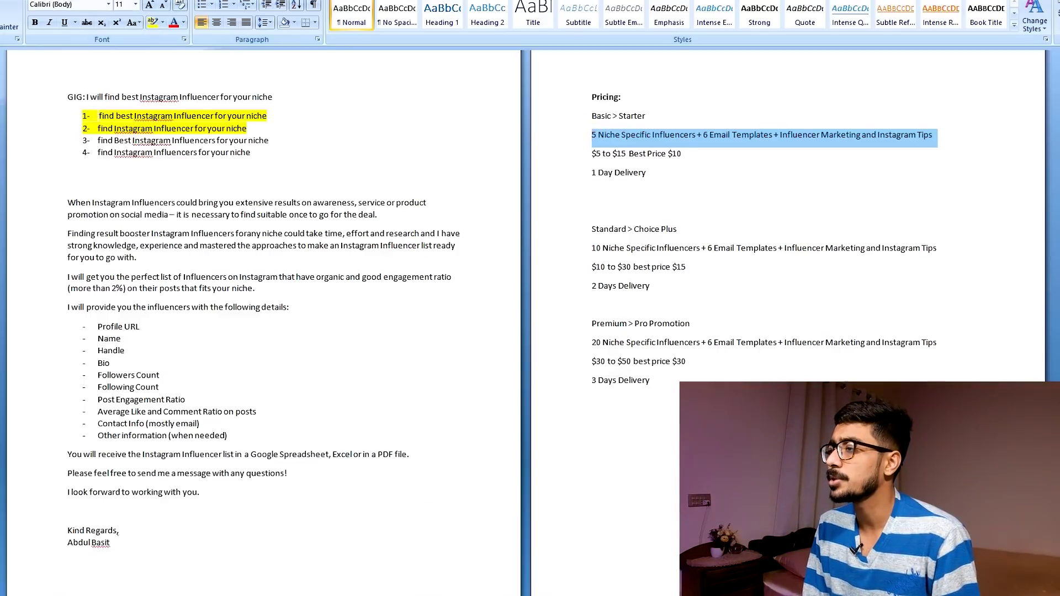
pyautogui.hotkey('alt', 'Tab')
pyautogui.click(358, 350)
pyautogui.hotkey('ctrl', 'v')
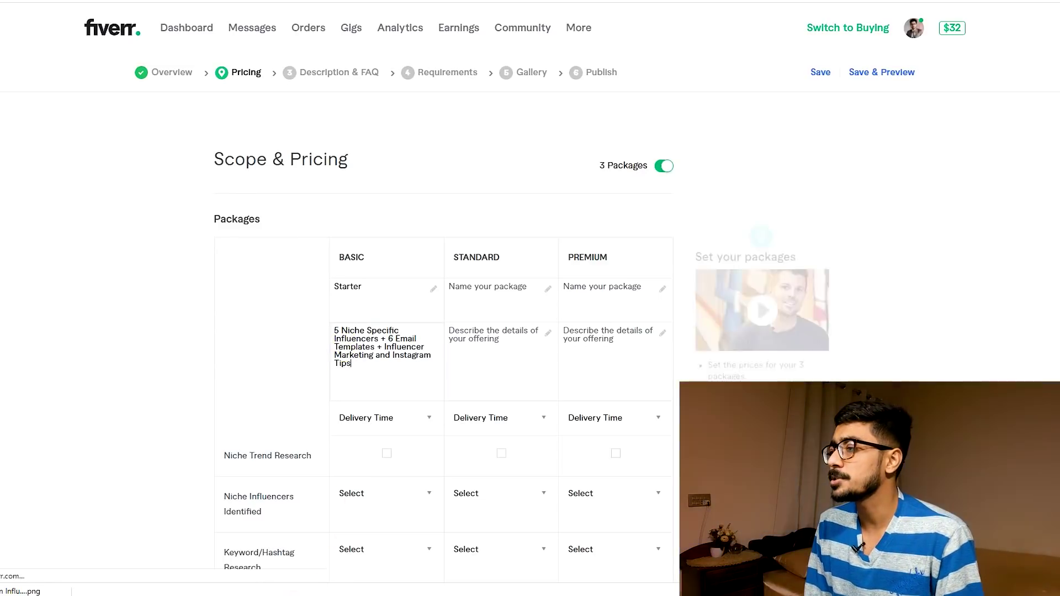
# Name the gig's Standard package Choice Plus, using the title from the Word notes
pyautogui.hotkey('alt', 'Tab')
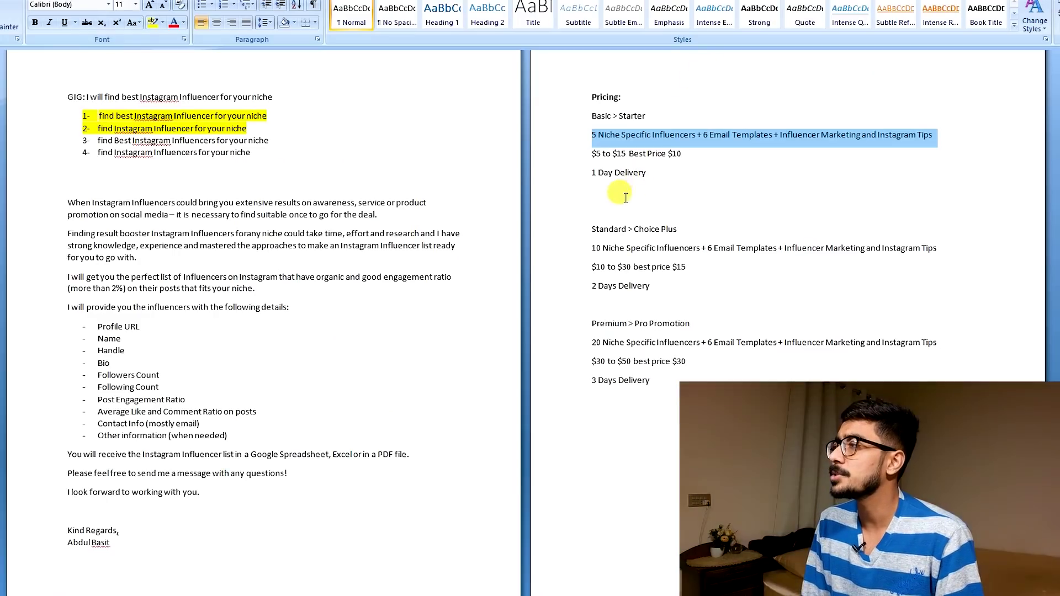
pyautogui.moveTo(677, 229); pyautogui.dragTo(645, 229)
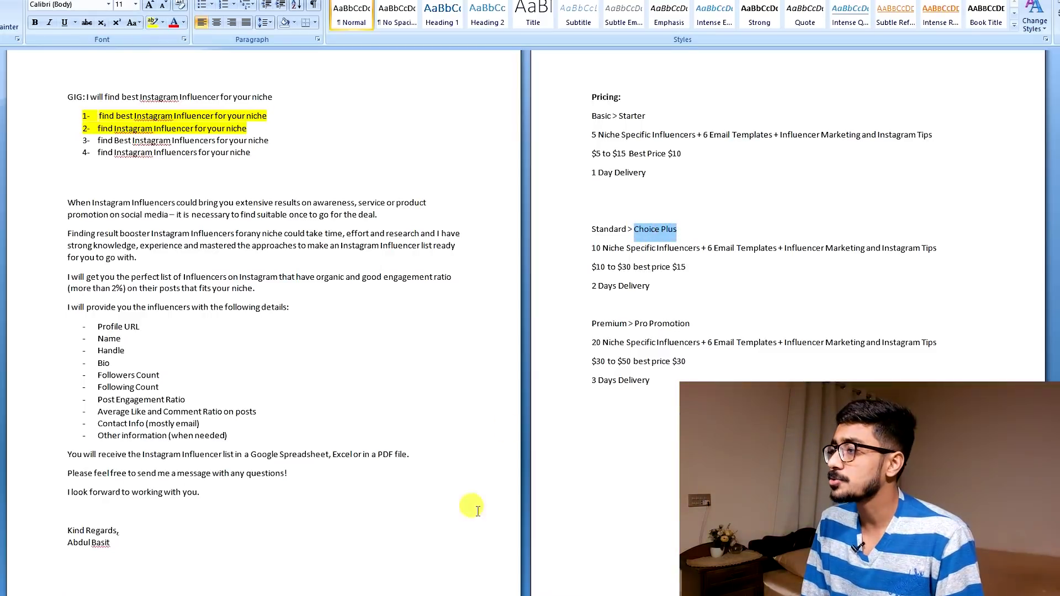
pyautogui.hotkey('alt', 'Tab')
pyautogui.click(467, 304)
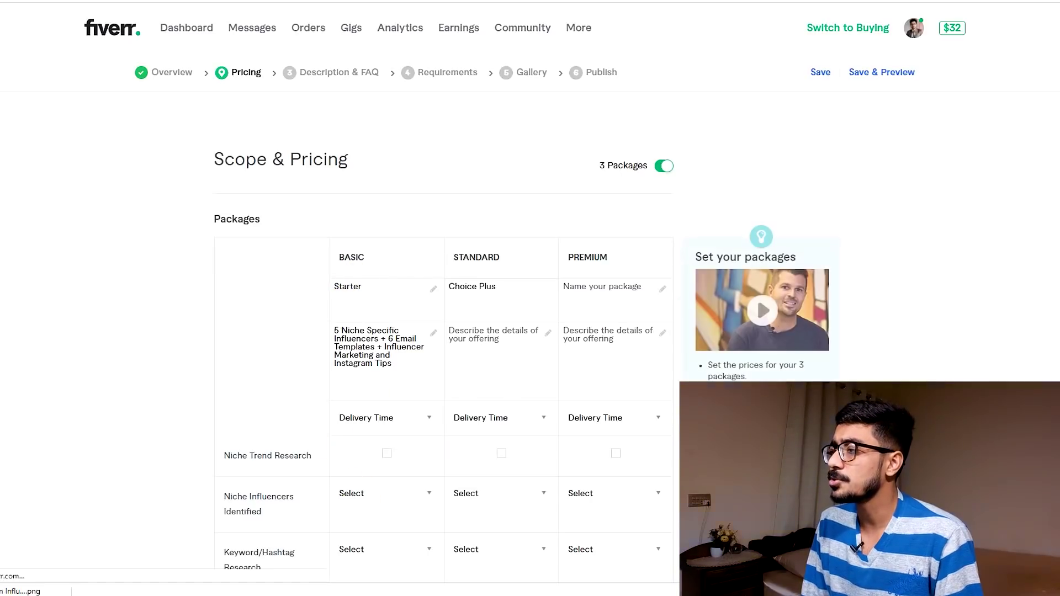
# Describe the Standard package as "10 Niche Specific Influencers + 6 Email Templates + Influencer Marketing and Instagram Tips", copied from the Word notes
pyautogui.hotkey('alt', 'Tab')
pyautogui.moveTo(941, 247); pyautogui.dragTo(592, 248)
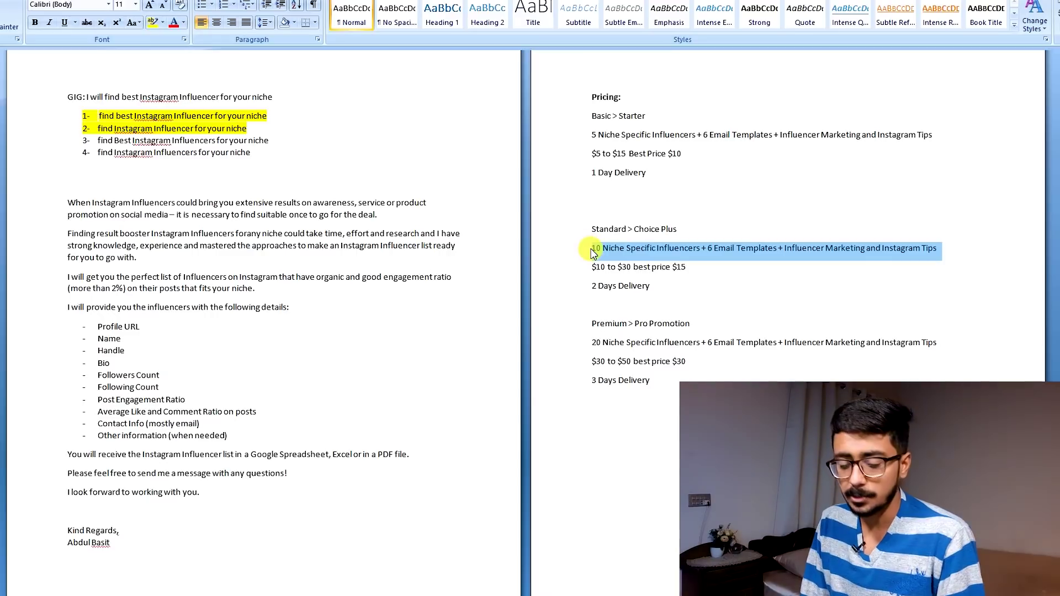
pyautogui.hotkey('alt', 'Tab')
pyautogui.click(485, 339)
pyautogui.write('10 Niche Specific Influencers + 6 Email Templates + Influencer Marketing and Instagram Tips')
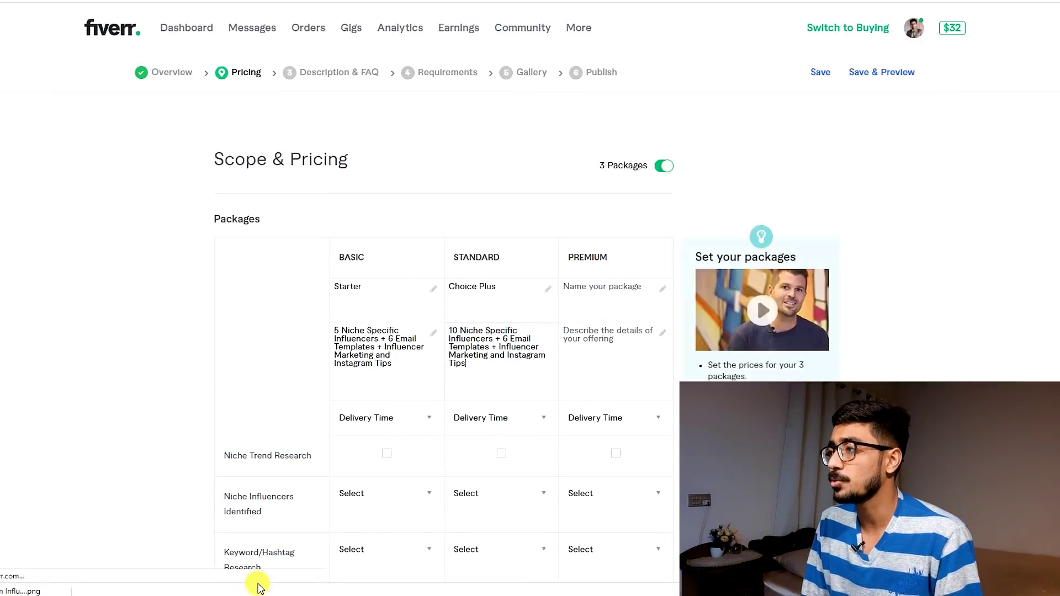
# Set the delivery time to 1 day for the Basic package and 2 days for the Standard package
pyautogui.click(382, 422)
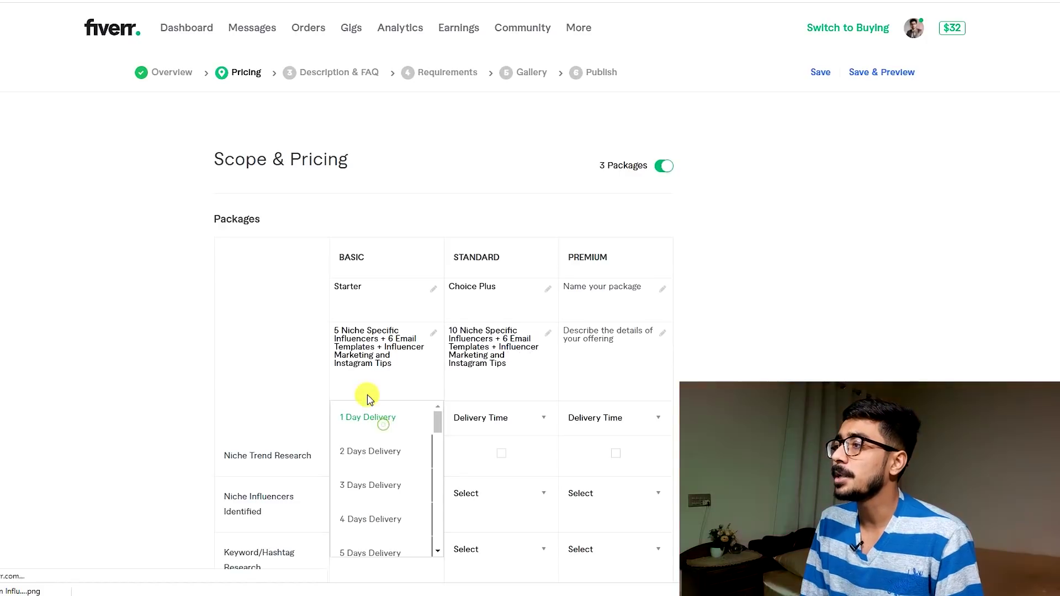
pyautogui.click(346, 418)
pyautogui.click(478, 418)
pyautogui.click(482, 456)
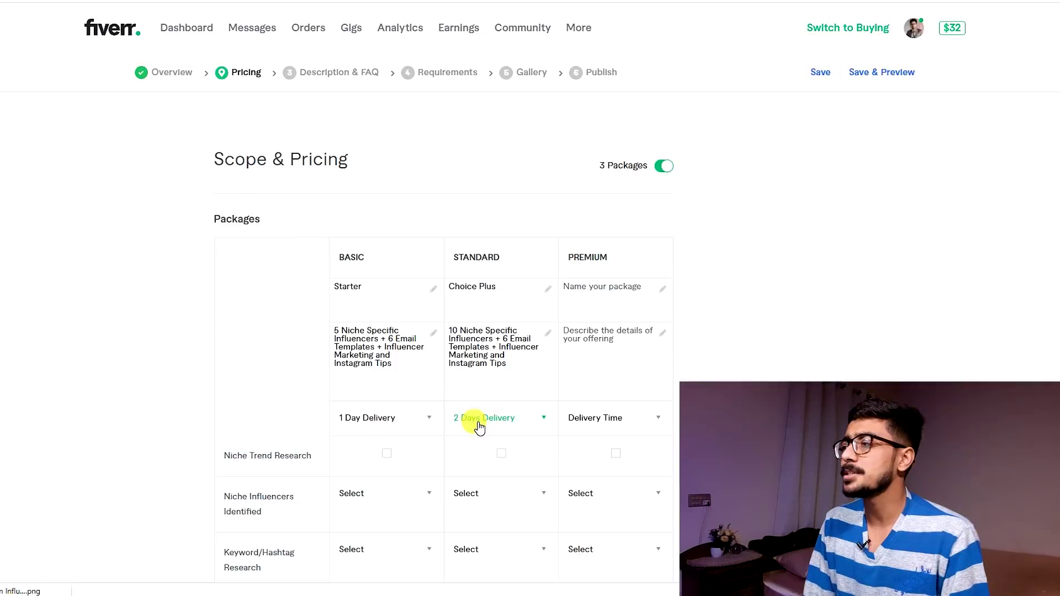
# Name the gig's Premium package Pro Promotion, copying the title from the Word notes
pyautogui.hotkey('alt', 'Tab')
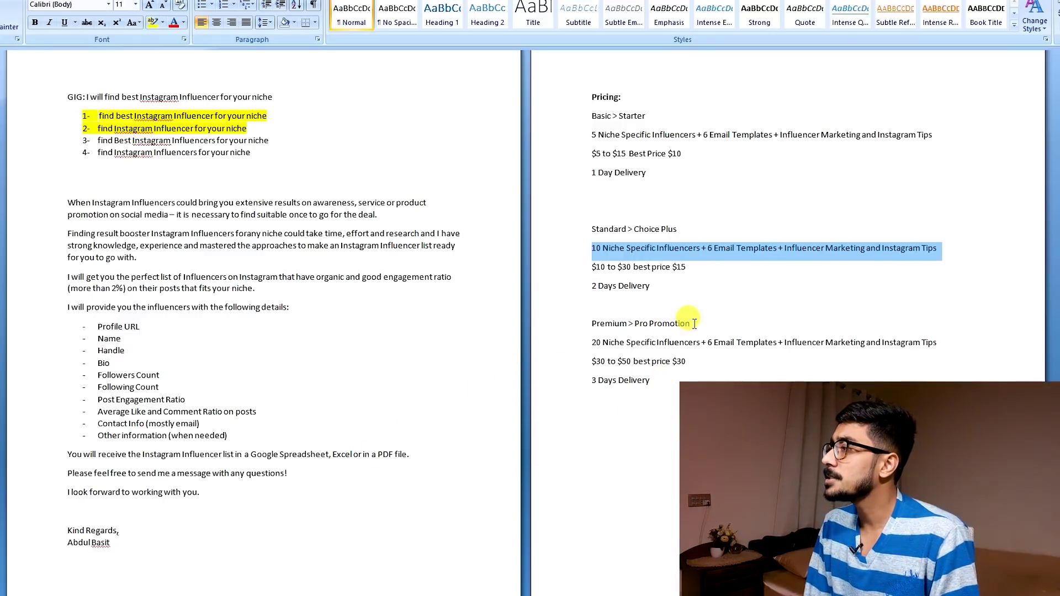
pyautogui.moveTo(695, 324); pyautogui.dragTo(633, 324)
pyautogui.rightClick(635, 324)
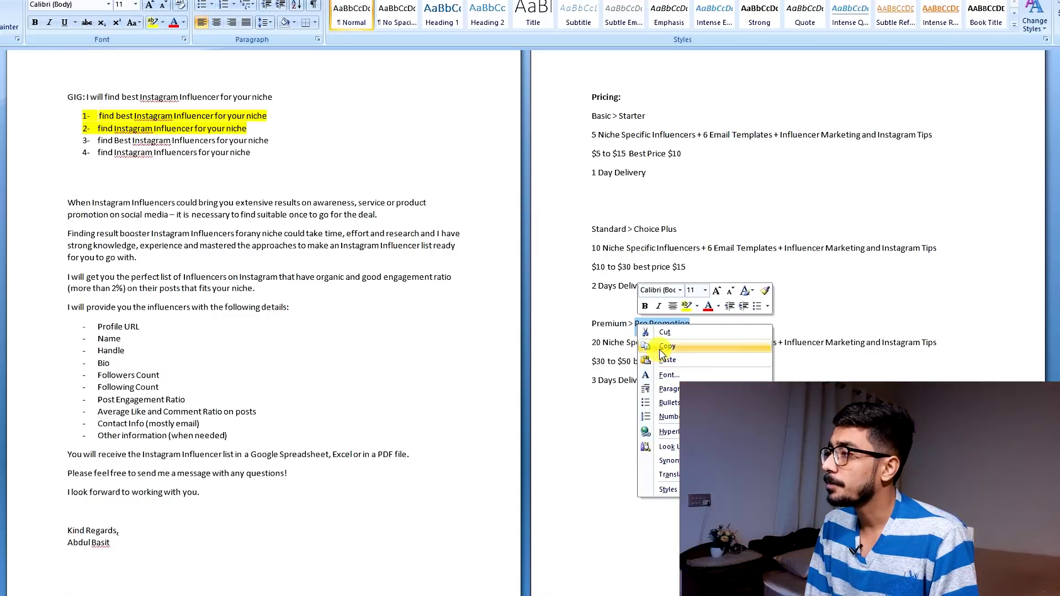
pyautogui.click(665, 347)
pyautogui.click(282, 594)
pyautogui.click(578, 298)
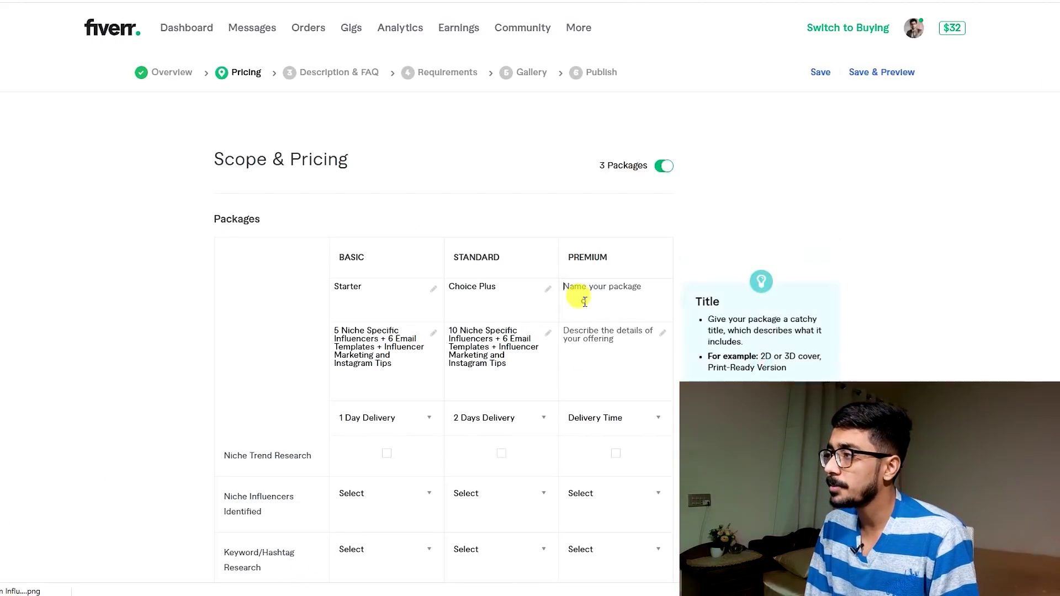
pyautogui.hotkey('ctrl', 'v')
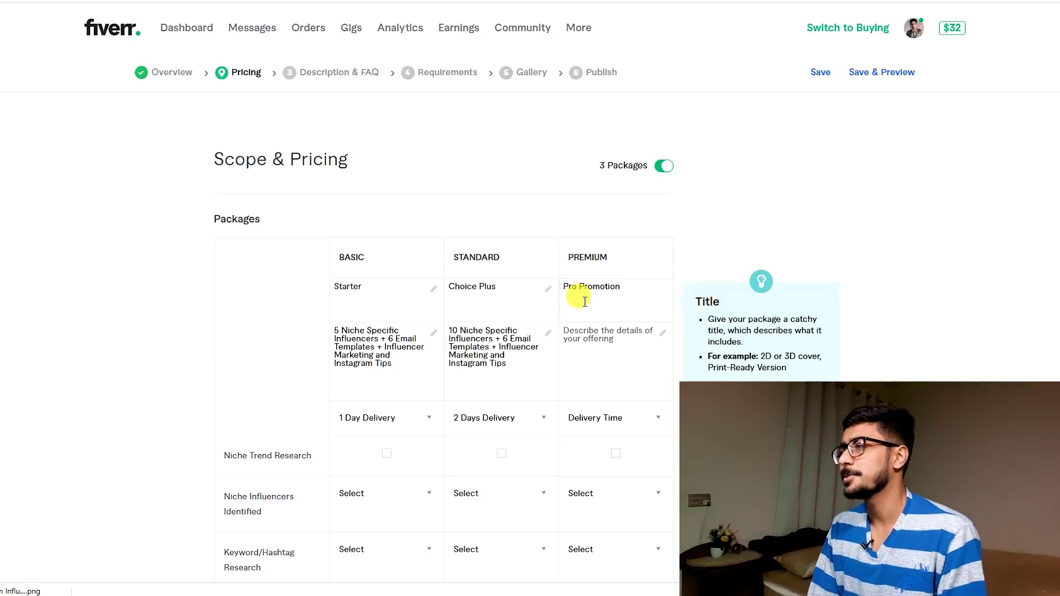
# Describe the Premium package as "20 Niche Specific Influencers + 6 Email Templates + Influencer Marketing and Instagram Tips", copied from the Word notes
pyautogui.click(293, 594)
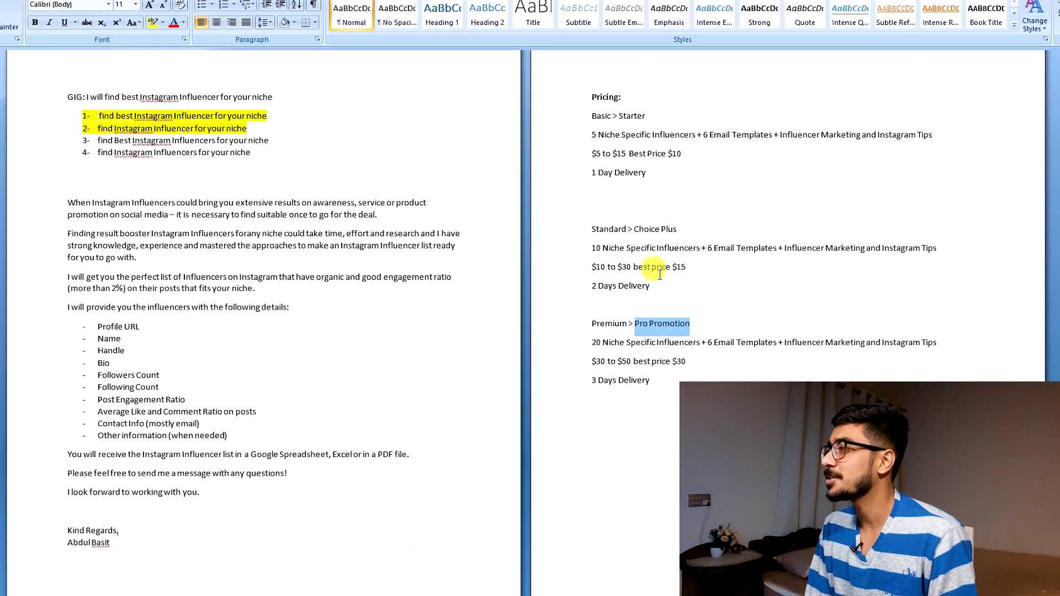
pyautogui.moveTo(950, 347); pyautogui.dragTo(589, 347)
pyautogui.hotkey('alt', 'Tab')
pyautogui.click(607, 339)
pyautogui.hotkey('ctrl', 'v')
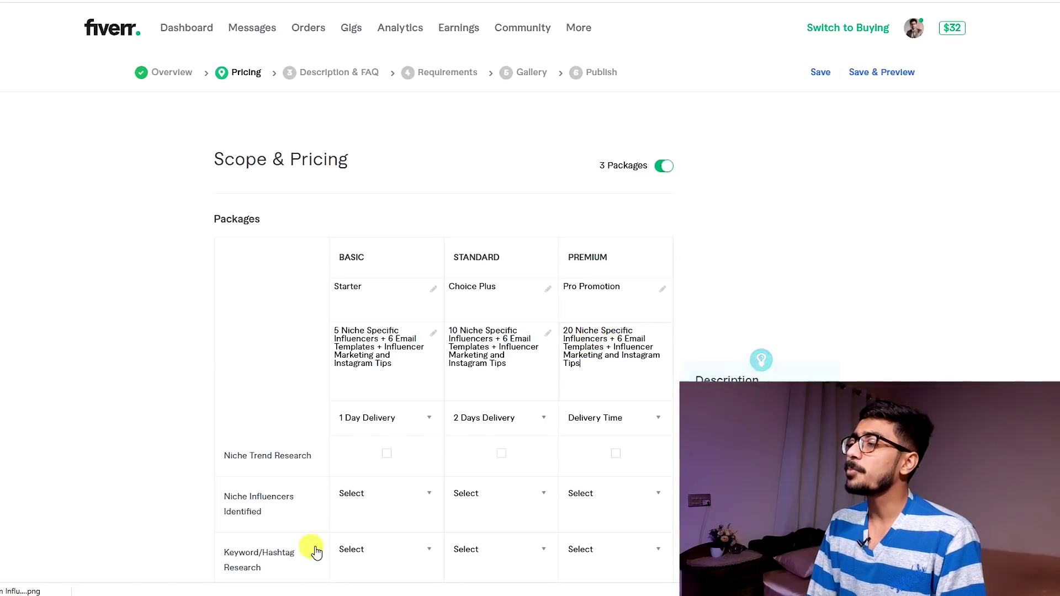
# Check the Premium terms in the Word notes and set the gig's Premium delivery time to 3 days
pyautogui.hotkey('alt', 'Tab')
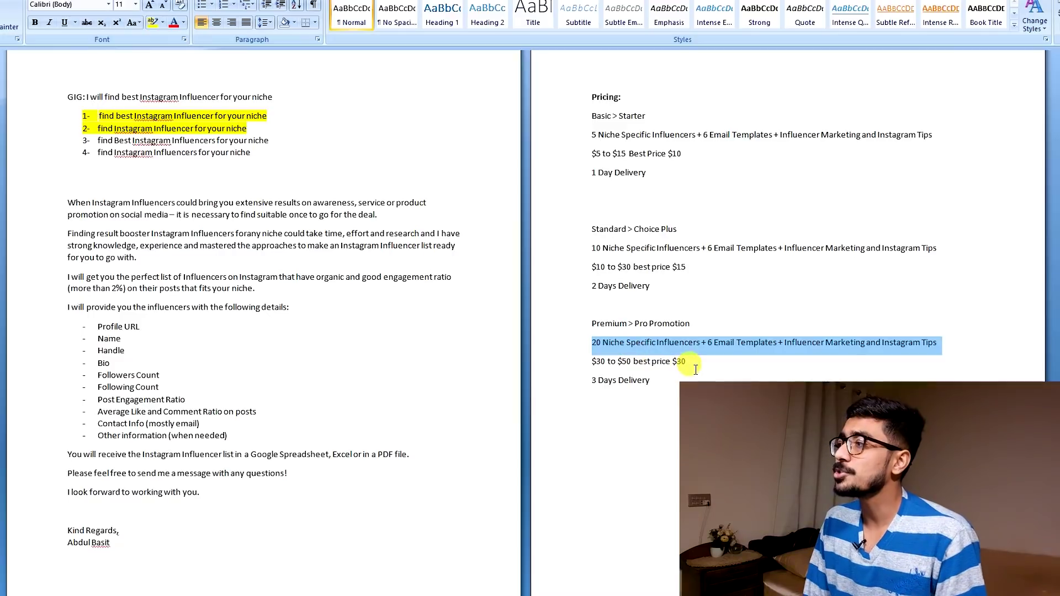
pyautogui.moveTo(687, 362); pyautogui.dragTo(679, 362)
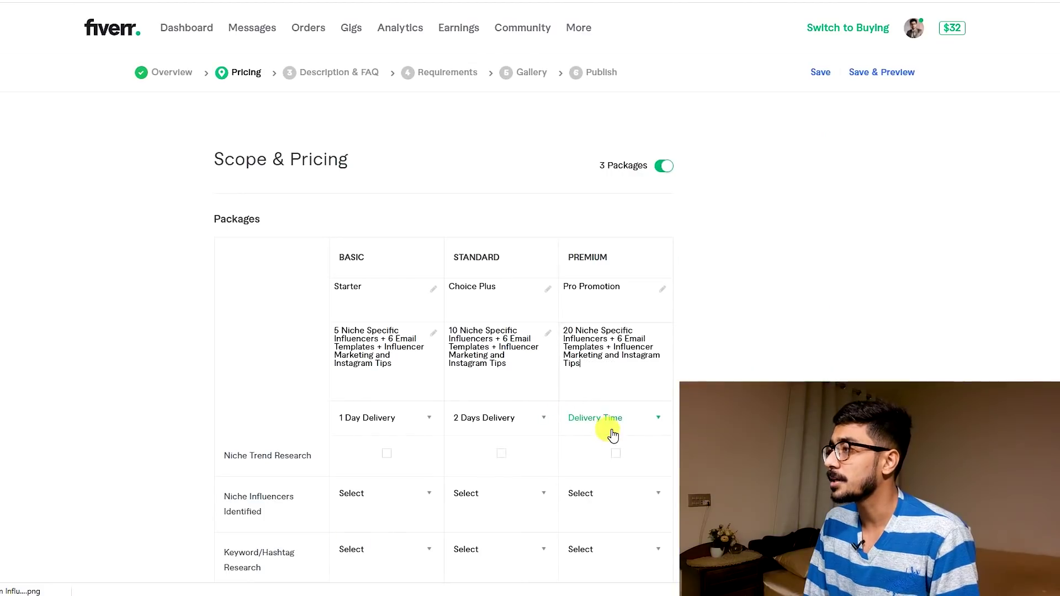
pyautogui.click(610, 418)
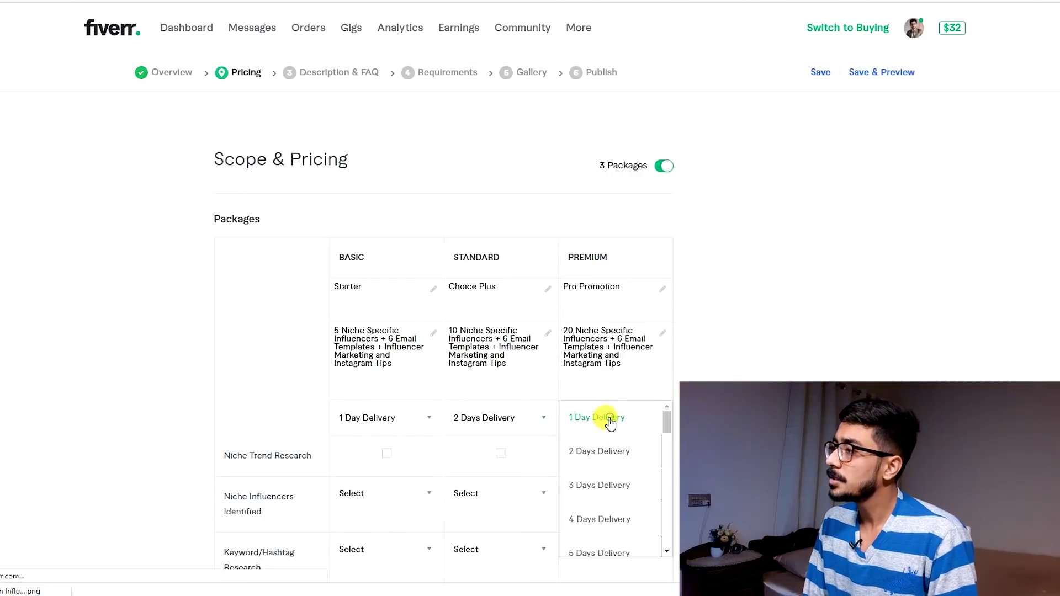
pyautogui.click(588, 485)
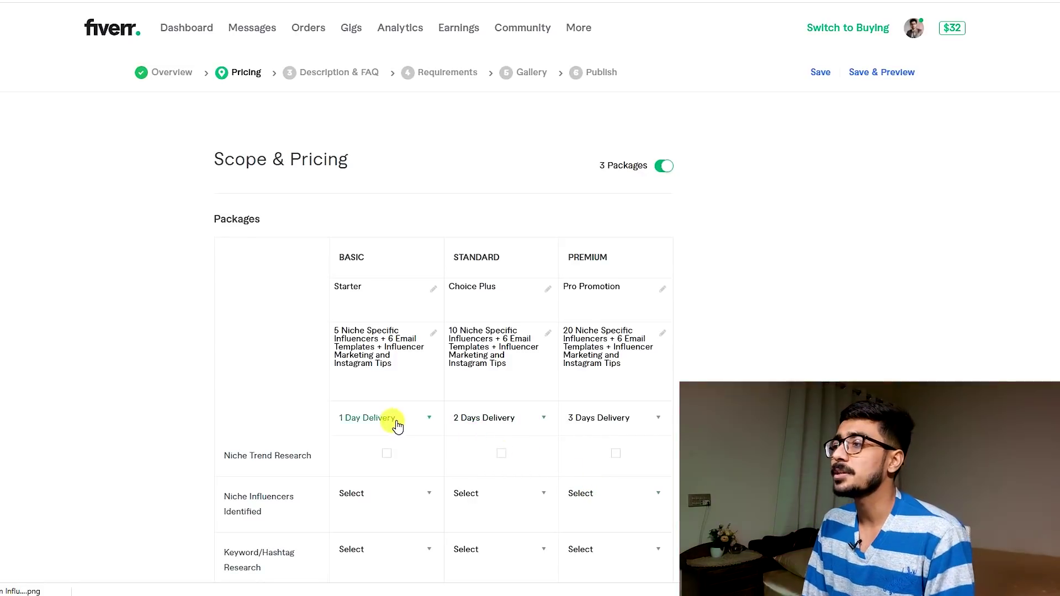
# Include Niche Trend Research in the Basic, Standard and Premium packages
pyautogui.scroll(-2, 316, 402)
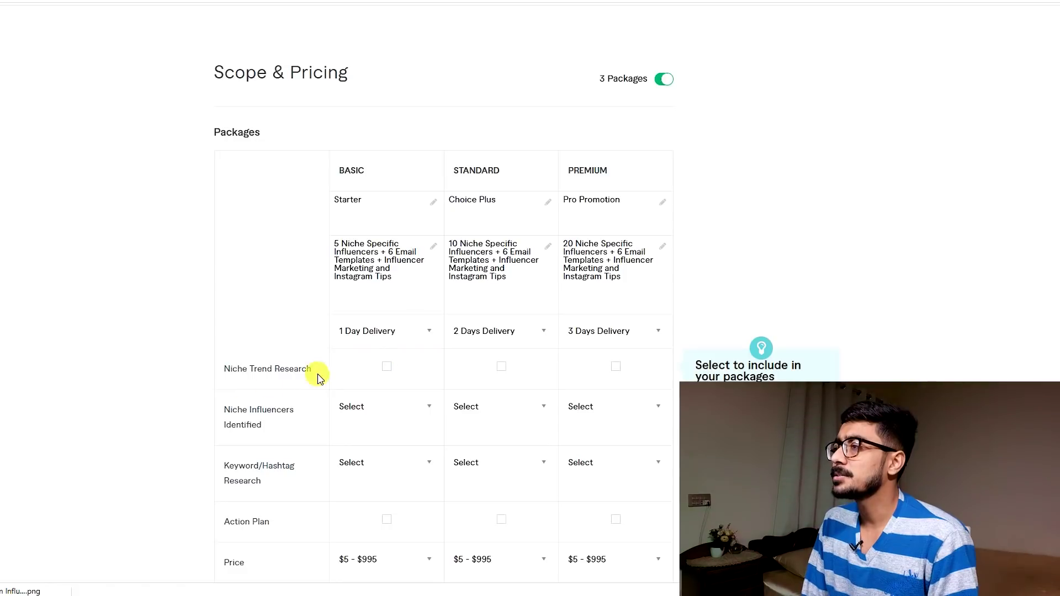
pyautogui.click(386, 367)
pyautogui.click(502, 366)
pyautogui.click(616, 366)
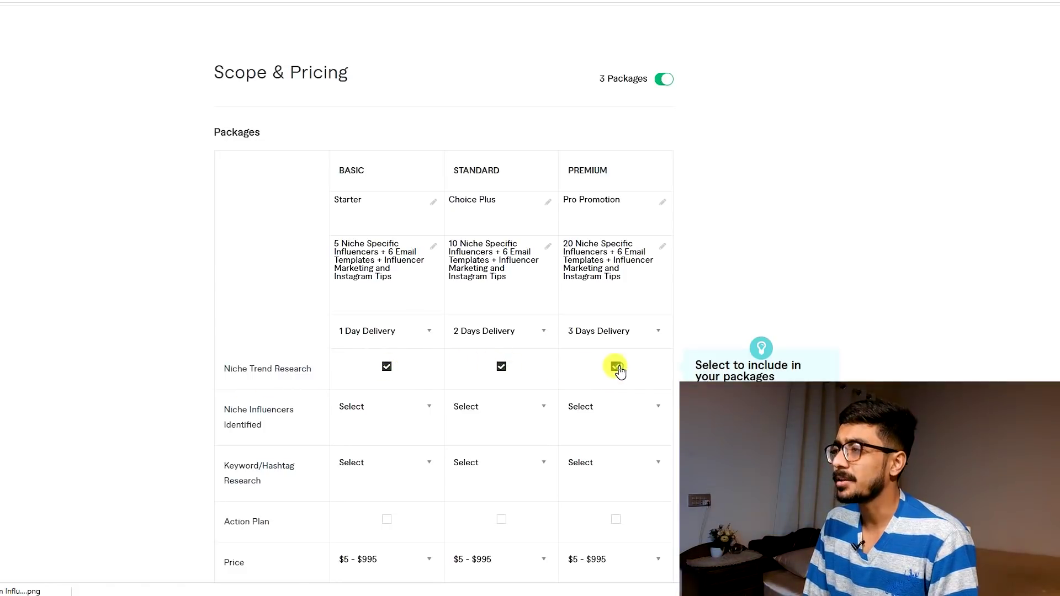
# Set Niche Influencers Identified to 5 for Basic, 10 for Standard and 20 for Premium
pyautogui.click(418, 407)
pyautogui.scroll(-1, 353, 497)
pyautogui.click(347, 529)
pyautogui.click(508, 407)
pyautogui.scroll(-2, 504, 436)
pyautogui.scroll(-3, 486, 485)
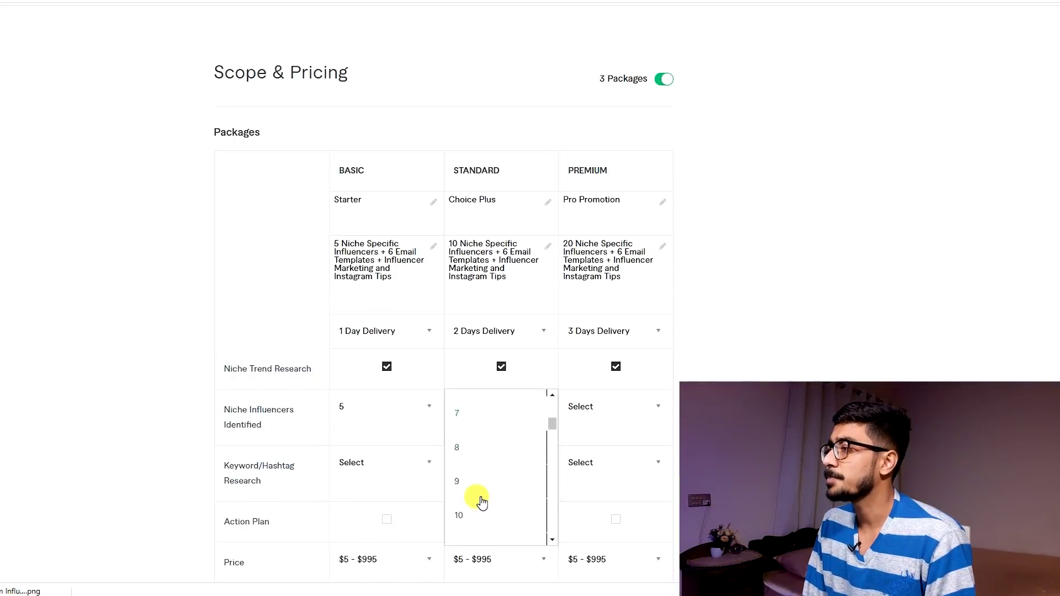
pyautogui.click(466, 490)
pyautogui.click(626, 420)
pyautogui.scroll(-2, 626, 422)
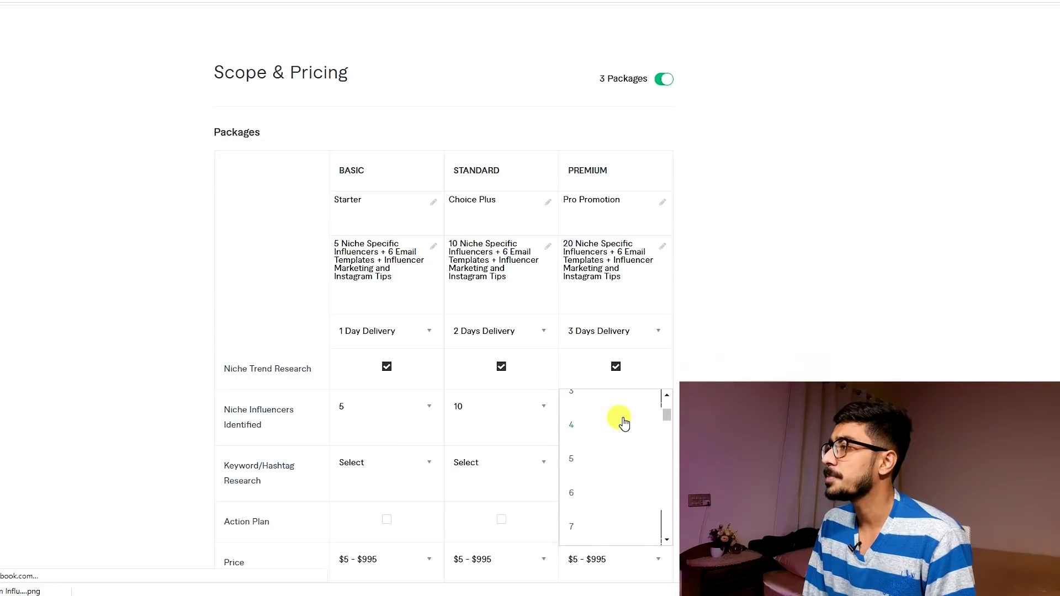
pyautogui.scroll(-3, 621, 422)
pyautogui.scroll(-2, 619, 424)
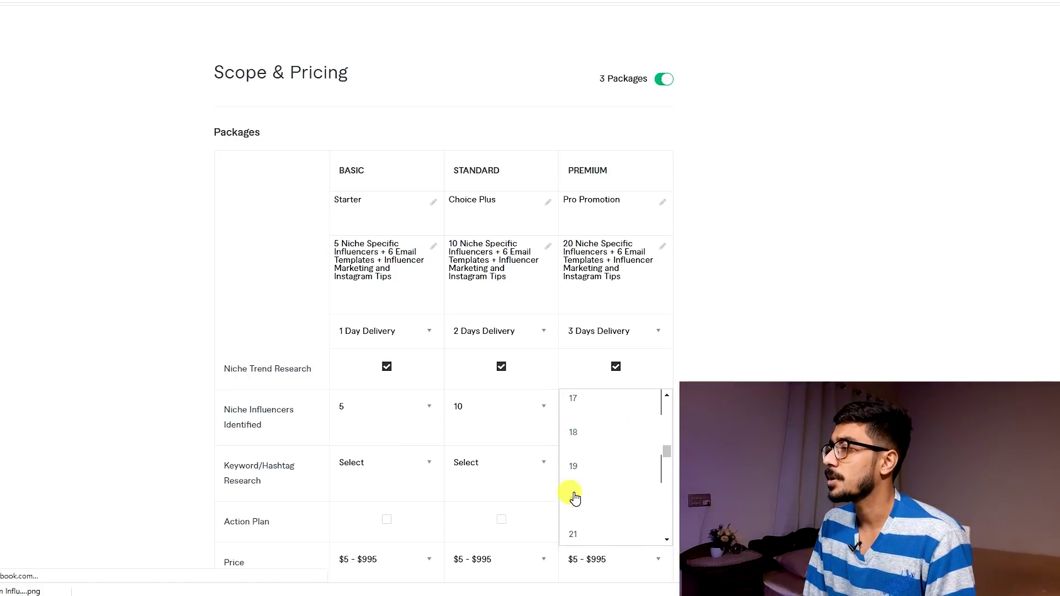
pyautogui.click(571, 492)
# Price the Basic package at $10, the Standard package at $15 and the Premium package at $30
pyautogui.moveTo(331, 248)
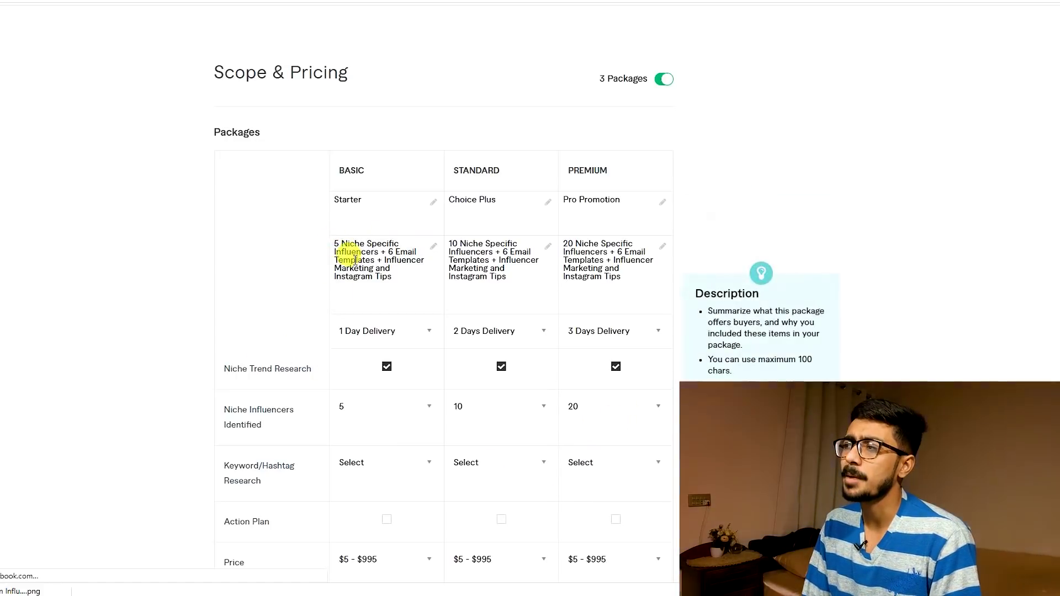
pyautogui.scroll(-3, 374, 304)
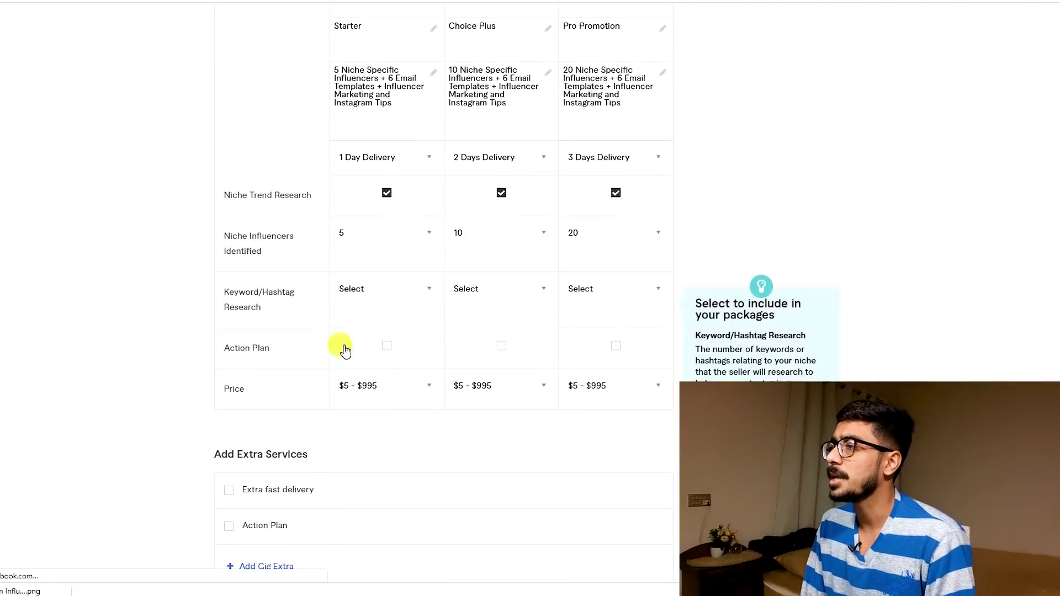
pyautogui.click(387, 395)
pyautogui.click(343, 416)
pyautogui.click(493, 385)
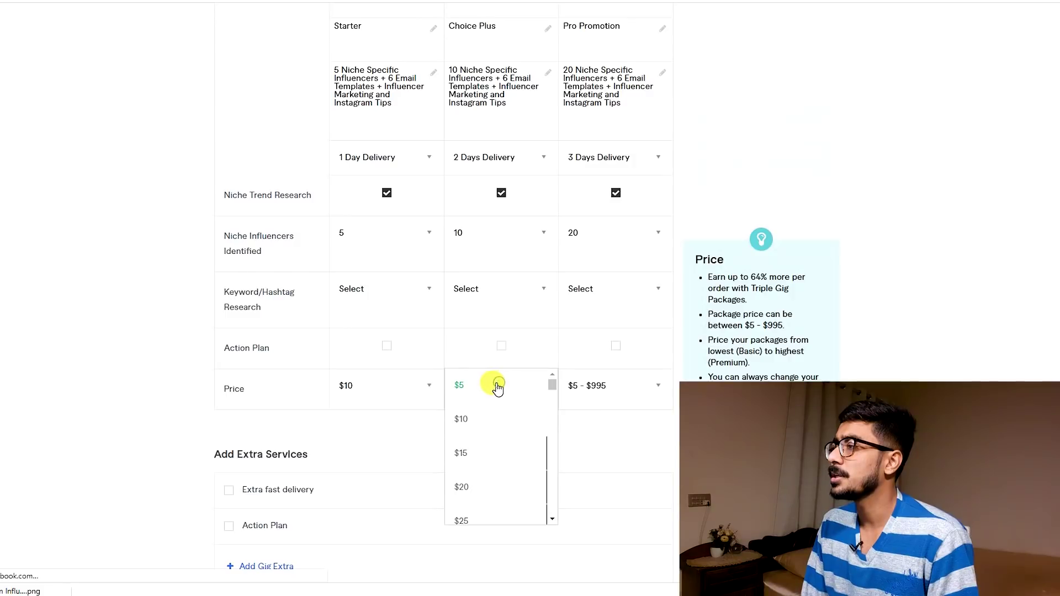
pyautogui.click(468, 451)
pyautogui.click(590, 403)
pyautogui.scroll(-1, 594, 442)
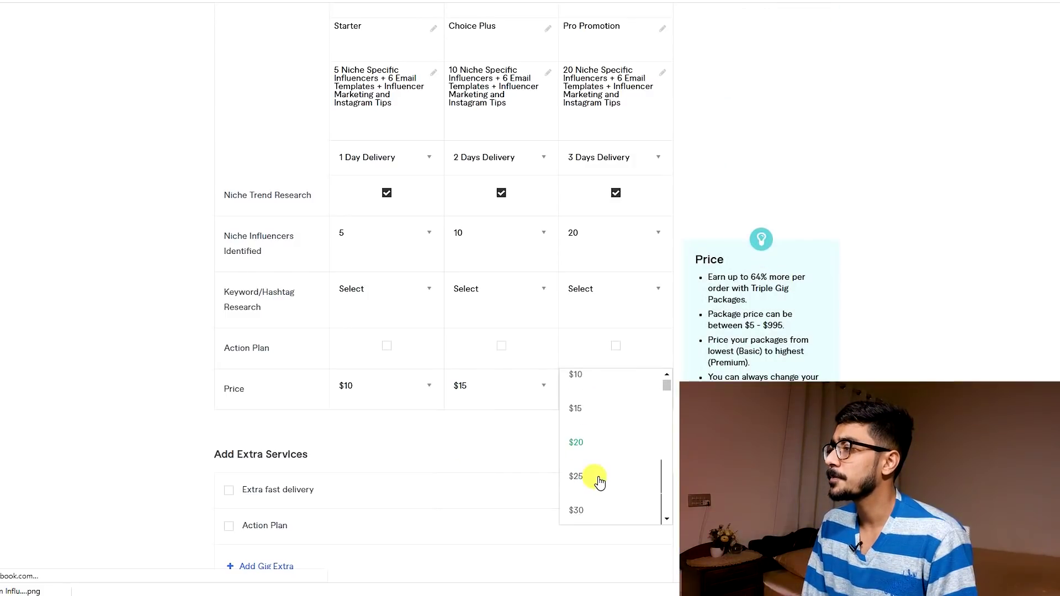
pyautogui.click(587, 505)
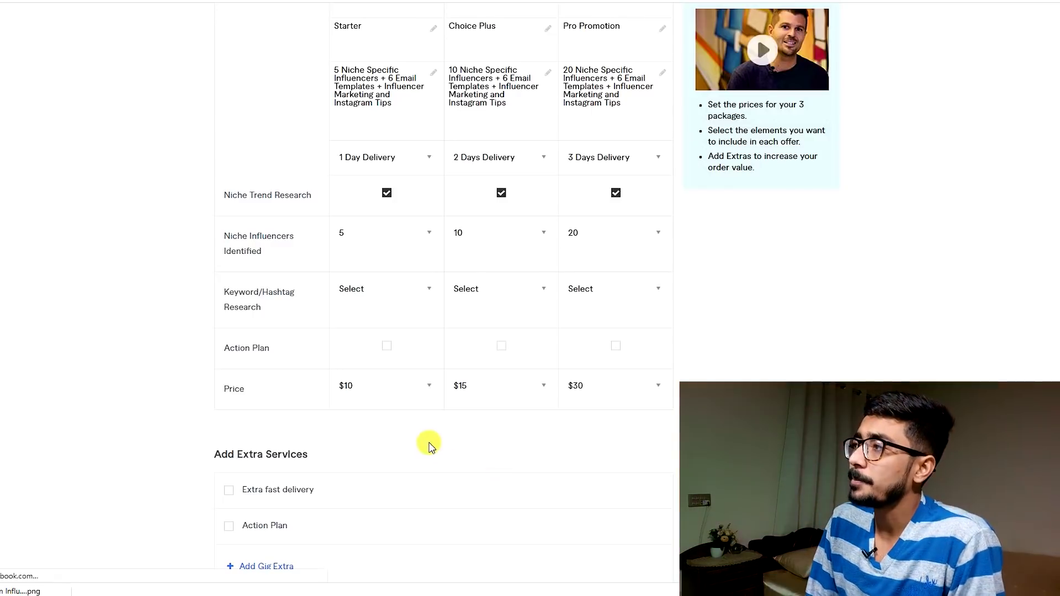
# Review the titles, descriptions, delivery times, included items and prices of the three packages
pyautogui.scroll(5, 429, 440)
pyautogui.scroll(-2, 474, 420)
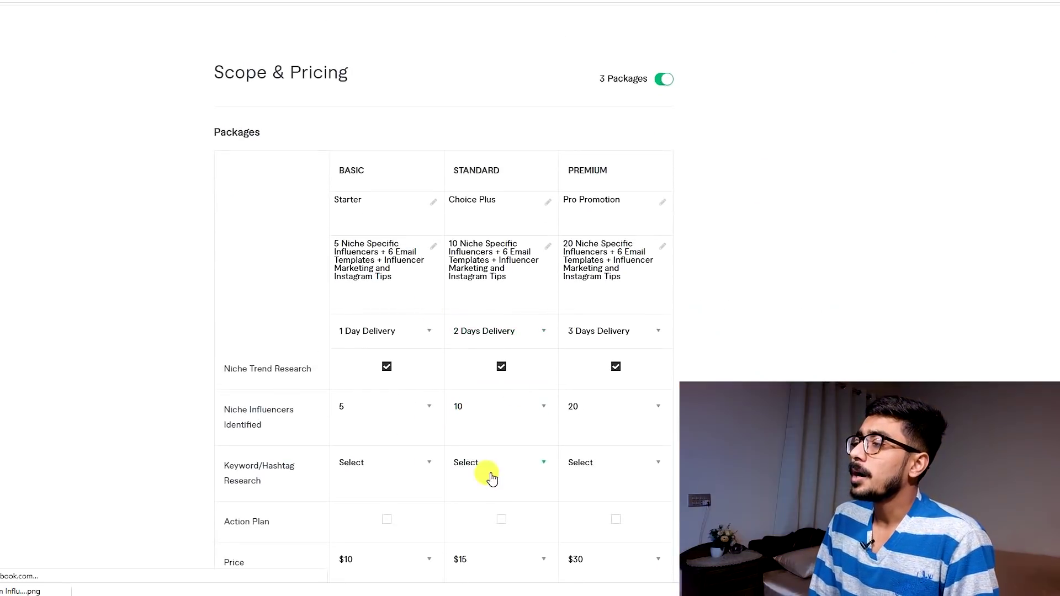
pyautogui.scroll(-1, 430, 440)
pyautogui.scroll(3, 443, 338)
pyautogui.scroll(-2, 397, 374)
pyautogui.scroll(-3, 398, 373)
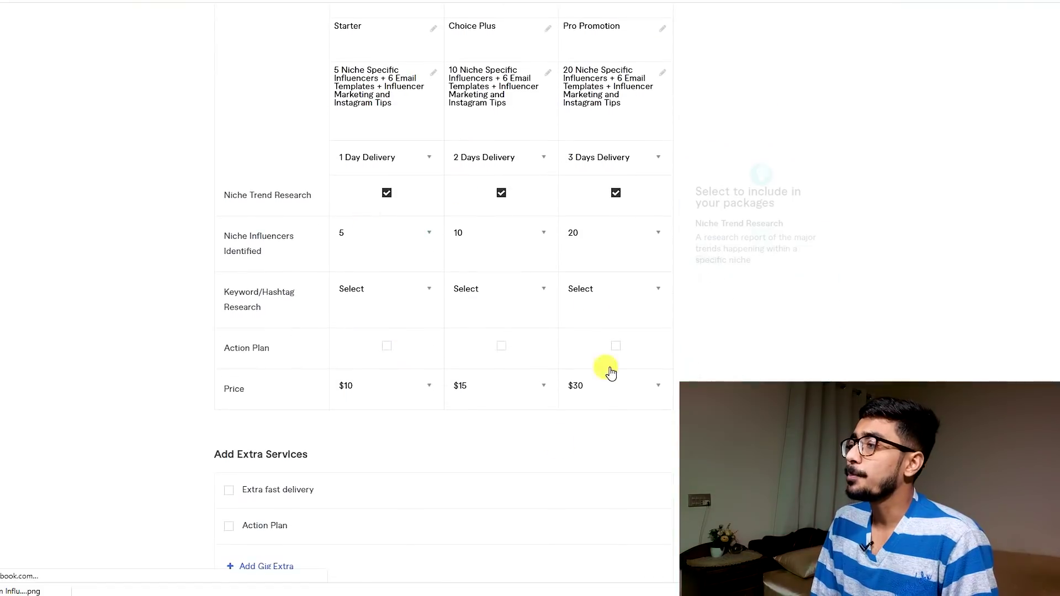
pyautogui.scroll(4, 508, 423)
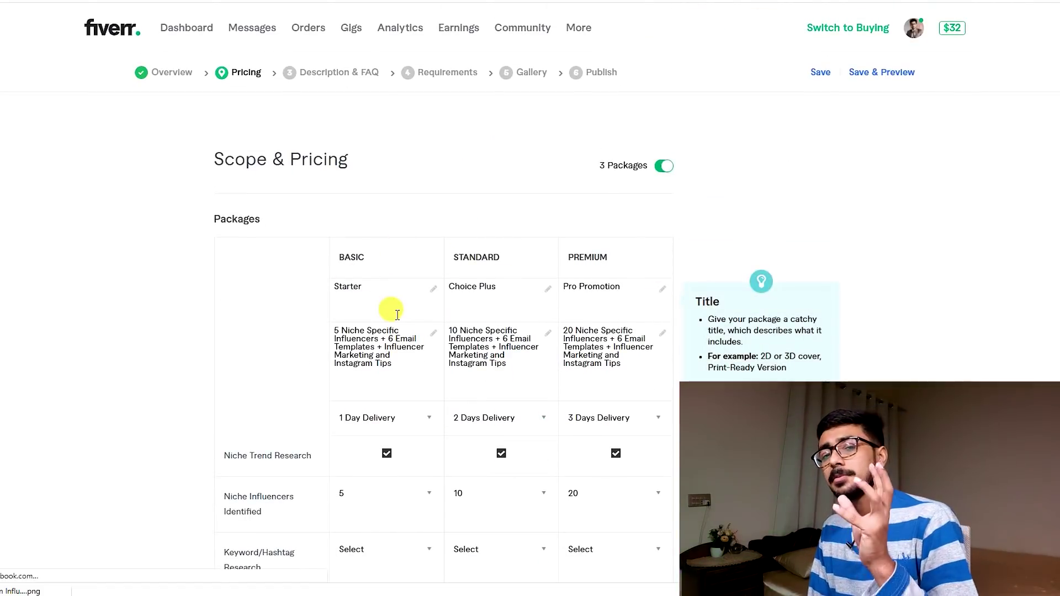
# Extend the Standard package's title to "Choice Plus (Best Offer)"
pyautogui.scroll(-3, 507, 340)
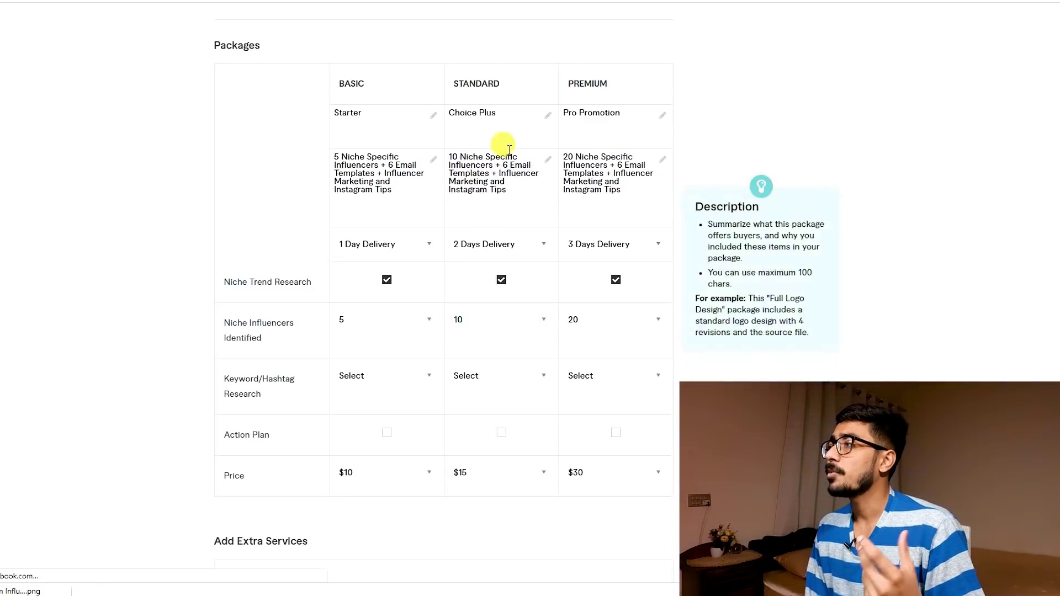
pyautogui.click(505, 113)
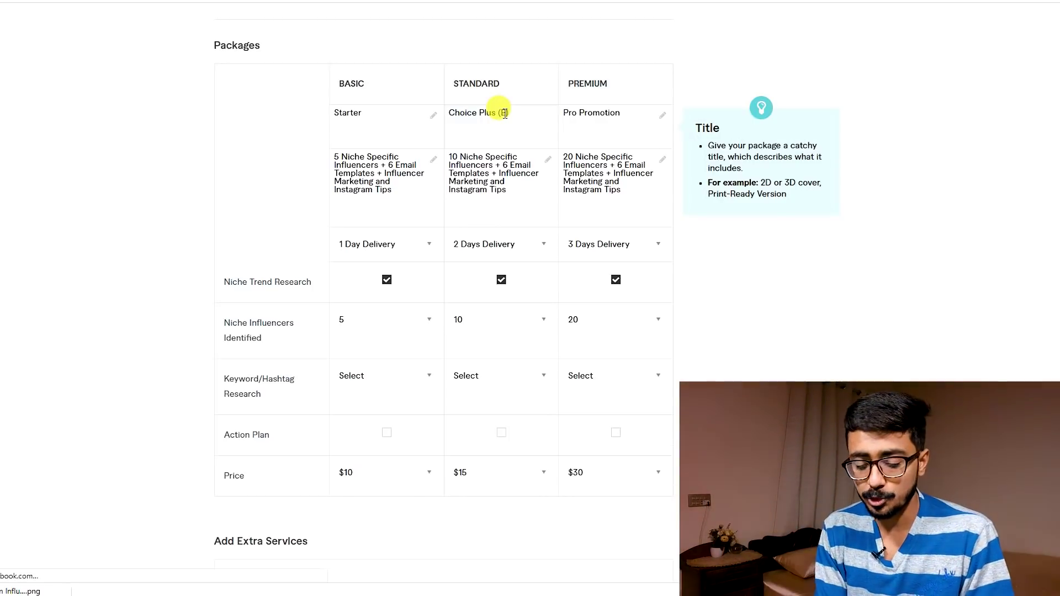
pyautogui.write('t Offer')
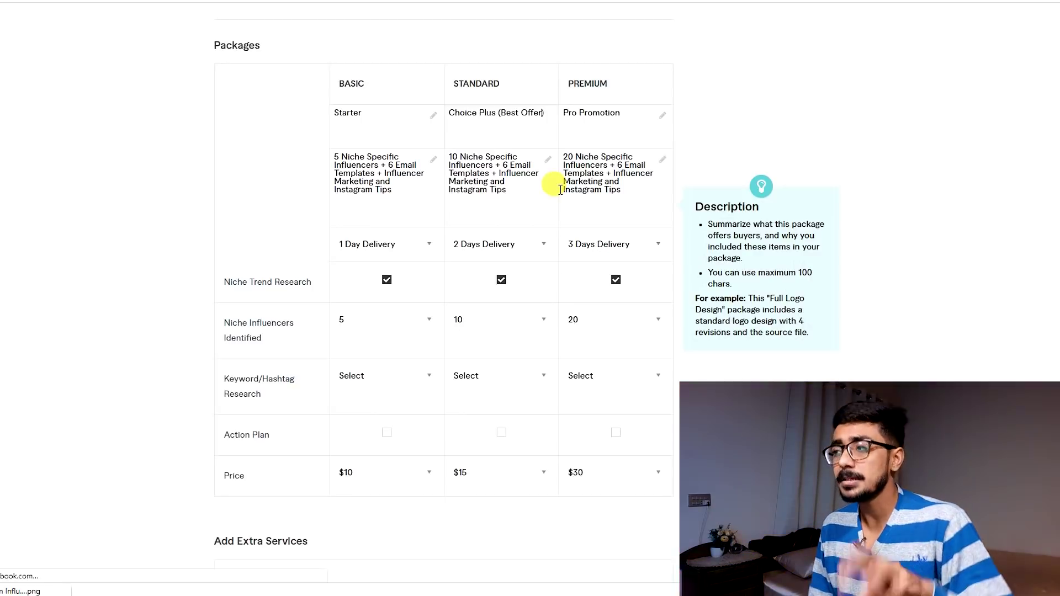
# Offer extra fast delivery as an extra service, with the Standard package delivered in 1 day for an extra $5
pyautogui.scroll(-5, 421, 342)
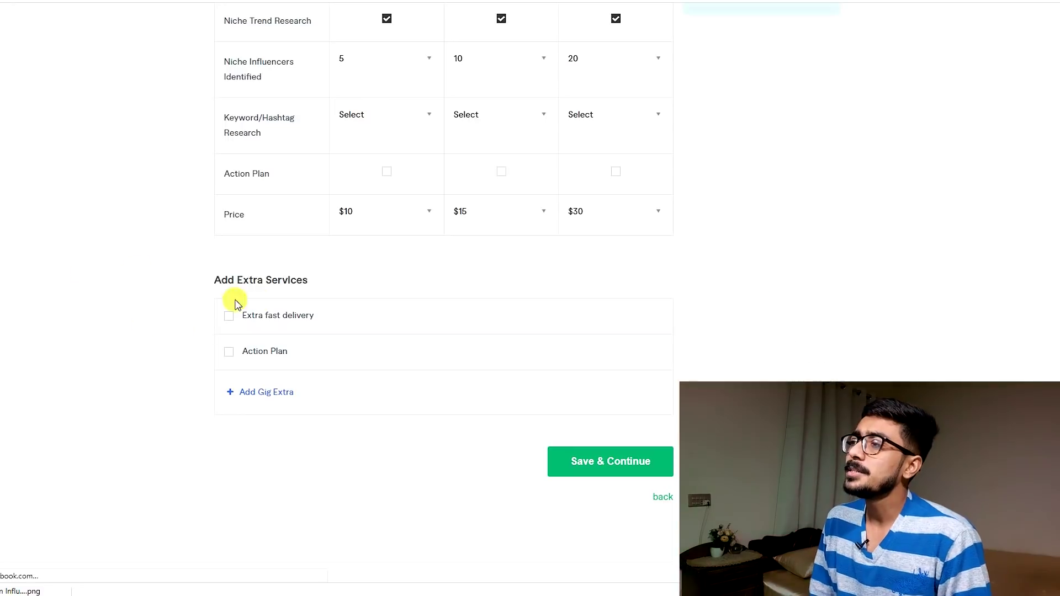
pyautogui.moveTo(253, 297)
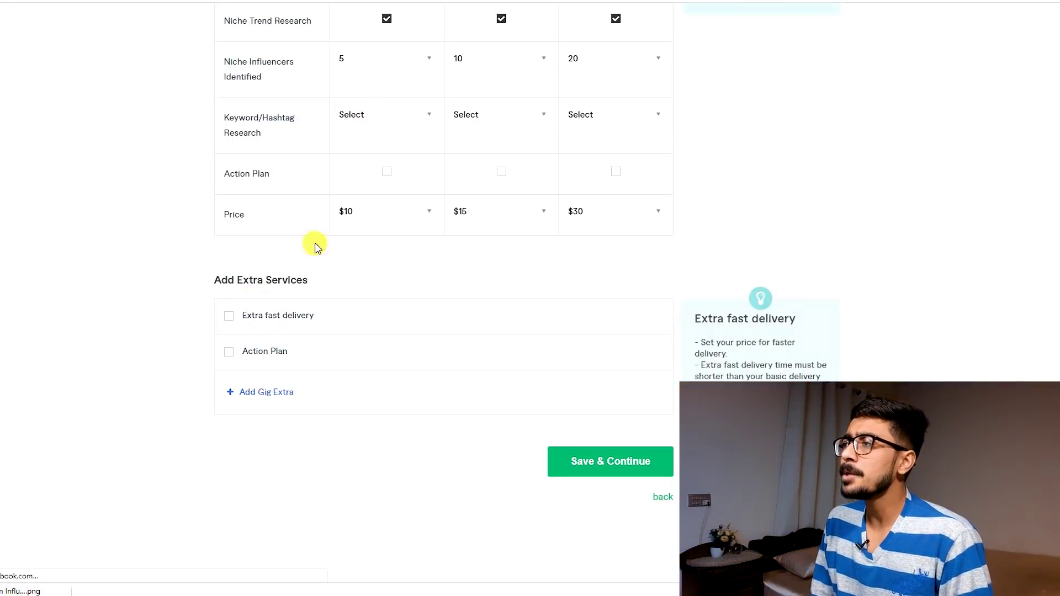
pyautogui.click(230, 318)
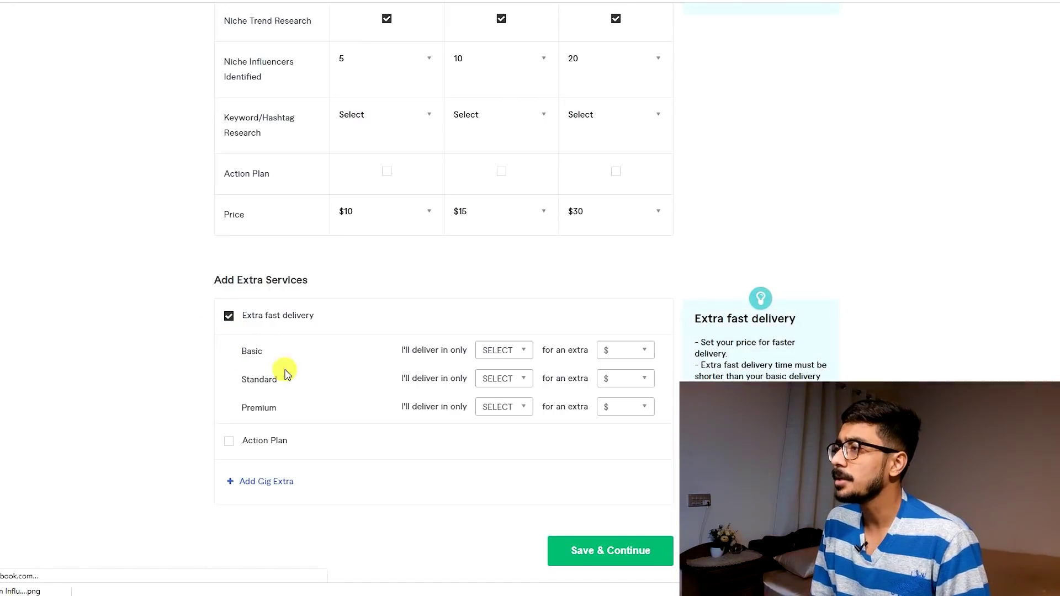
pyautogui.click(500, 381)
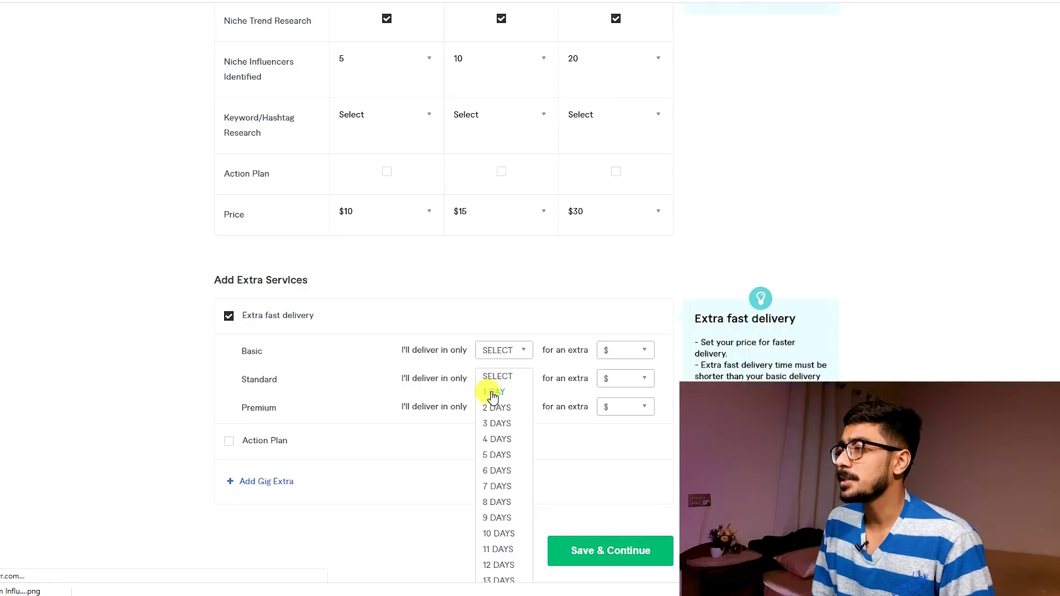
pyautogui.click(493, 393)
pyautogui.click(613, 381)
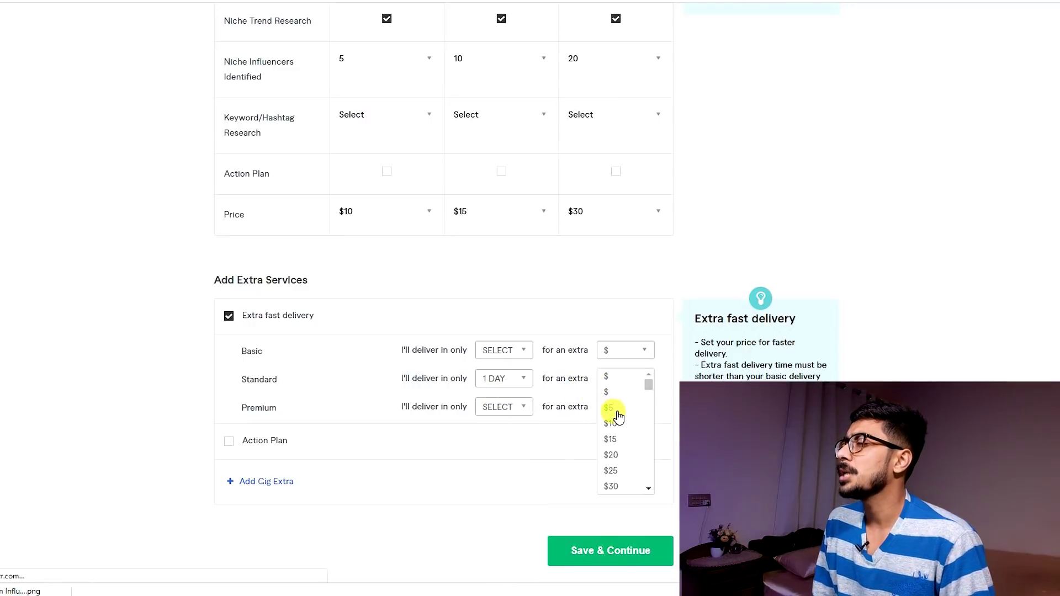
pyautogui.click(615, 413)
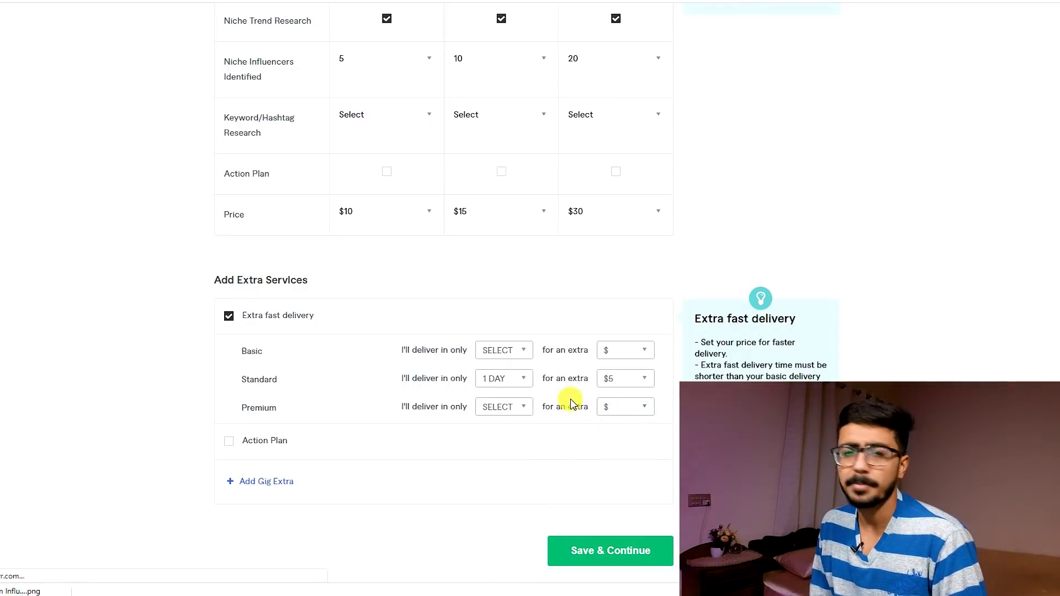
pyautogui.scroll(3, 568, 405)
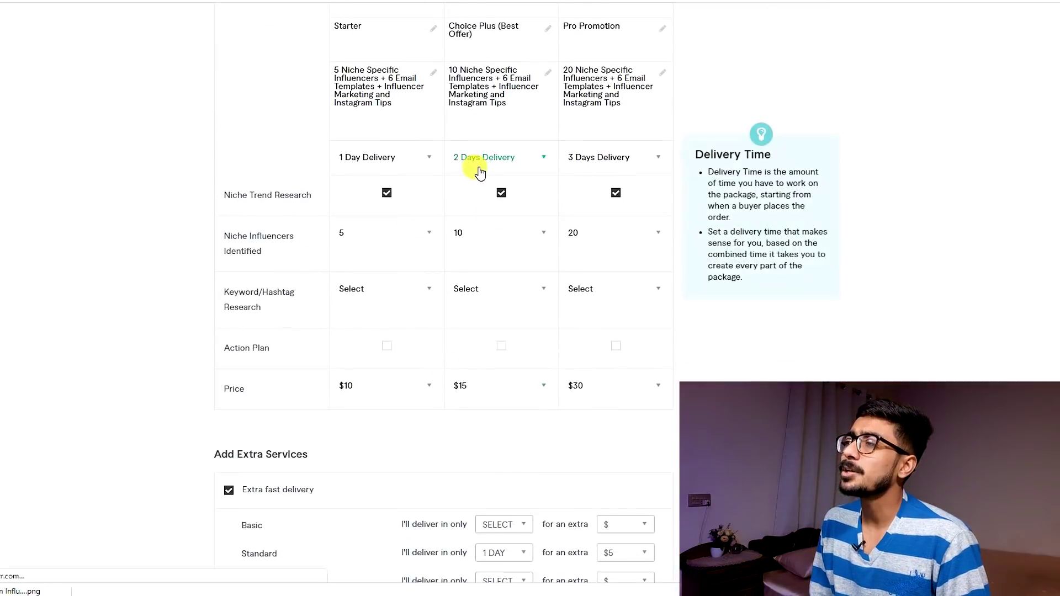
pyautogui.scroll(2, 507, 187)
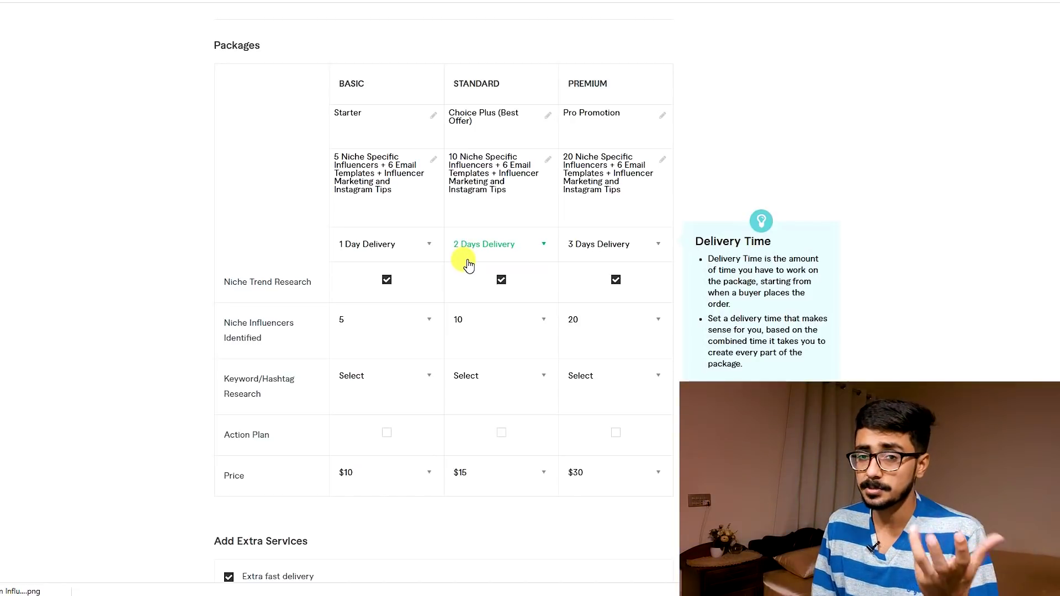
pyautogui.scroll(-5, 464, 267)
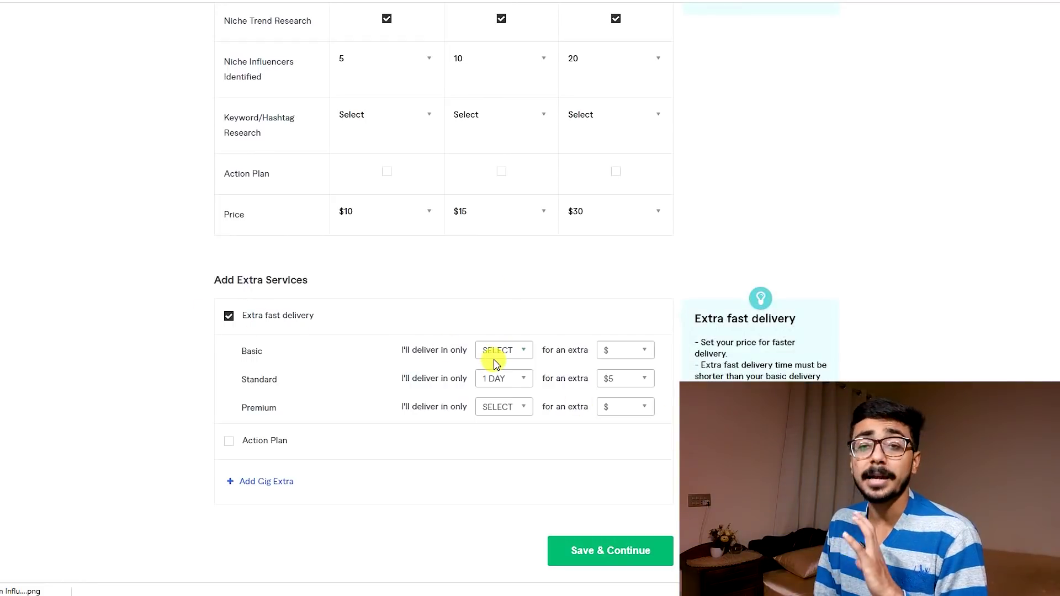
# Remove extra fast delivery from the gig's extra services and leave the Action Plan extra unselected
pyautogui.scroll(6, 355, 308)
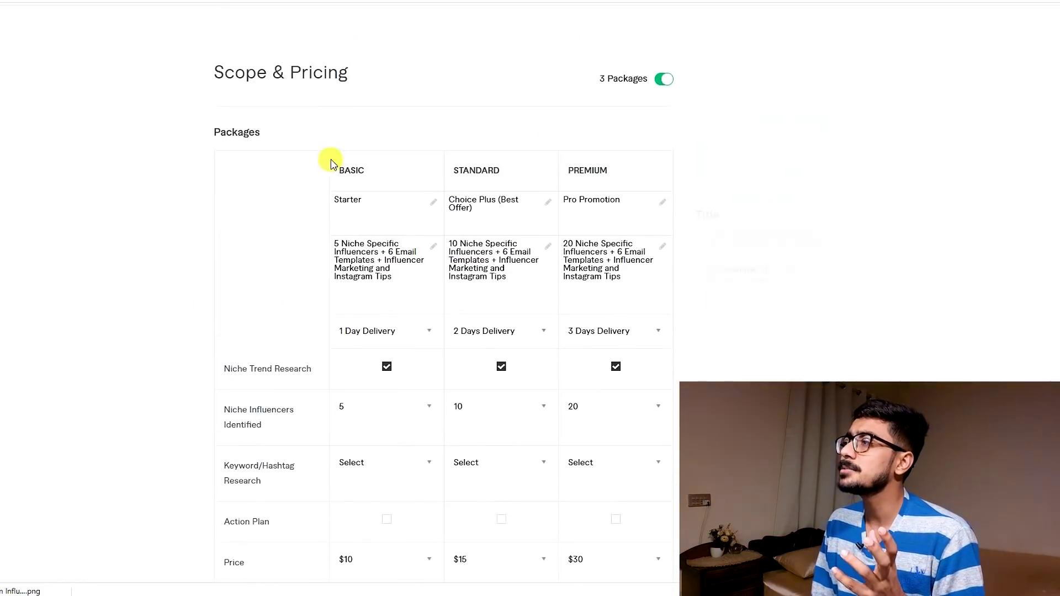
pyautogui.scroll(-3, 386, 331)
pyautogui.scroll(2, 414, 287)
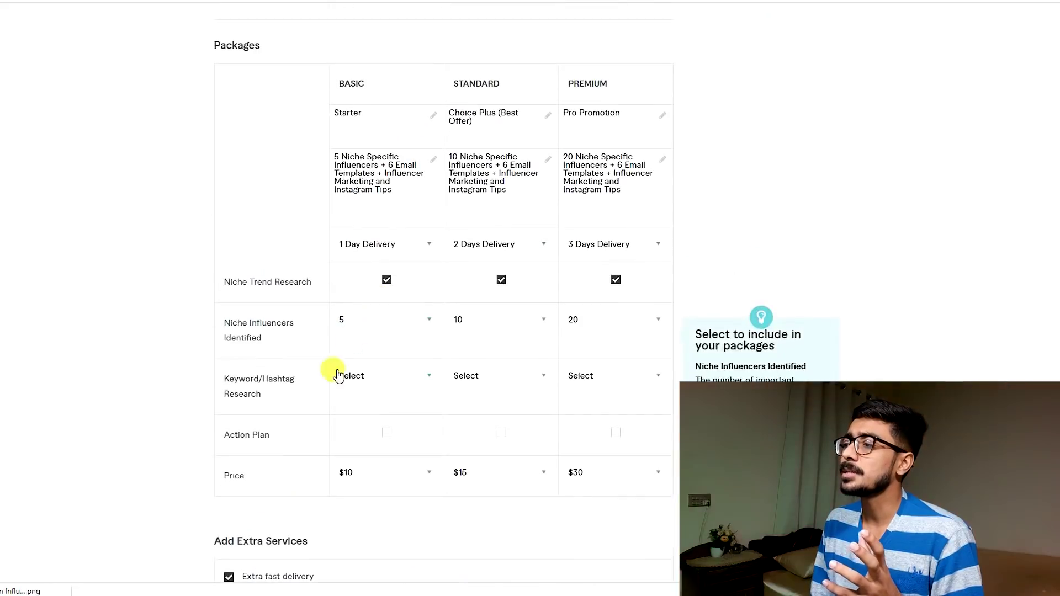
pyautogui.scroll(-3, 177, 374)
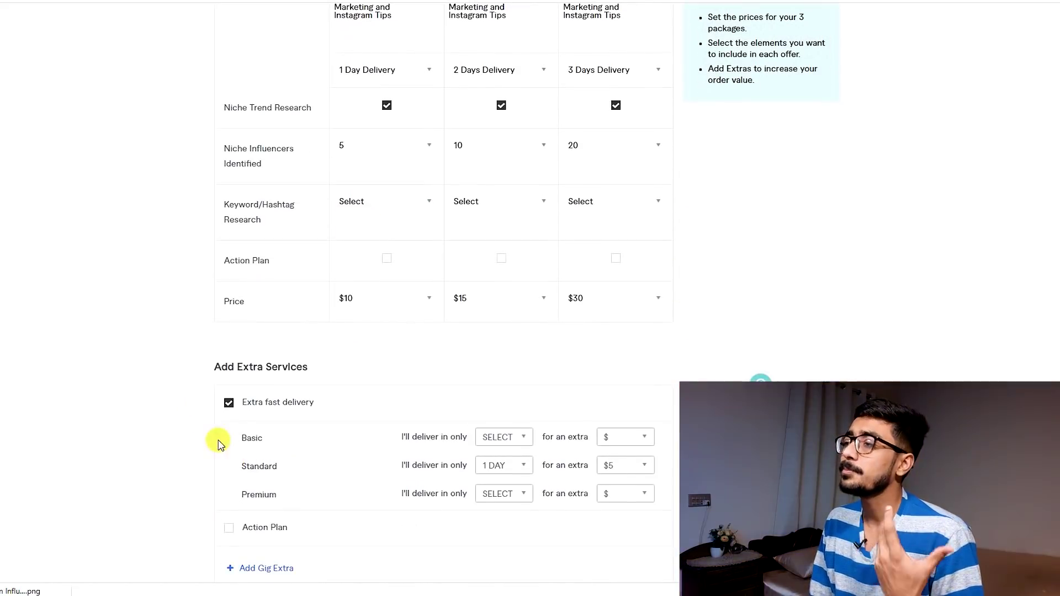
pyautogui.click(228, 405)
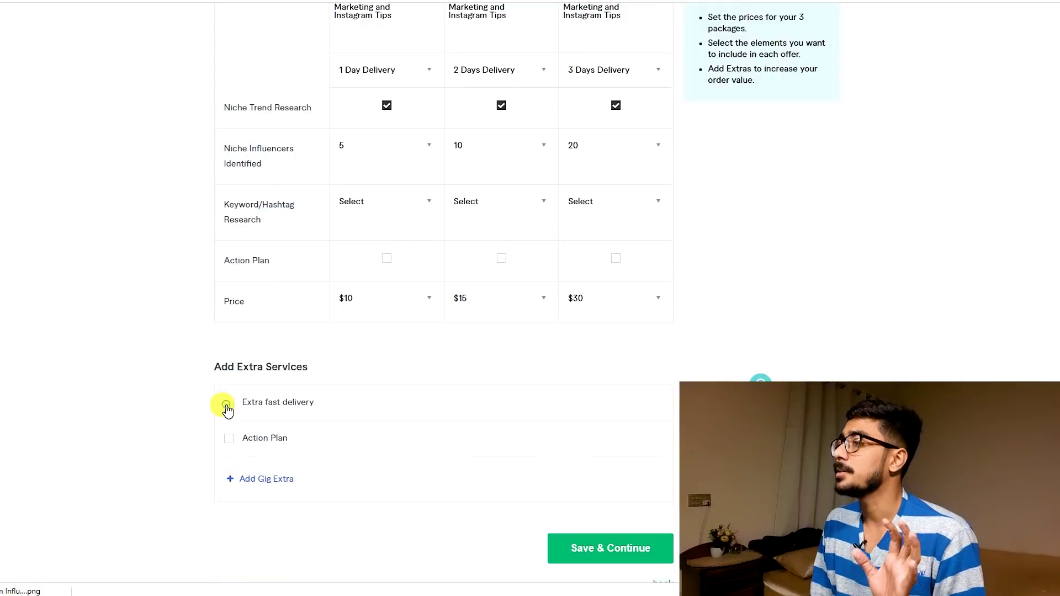
pyautogui.click(230, 439)
pyautogui.click(229, 439)
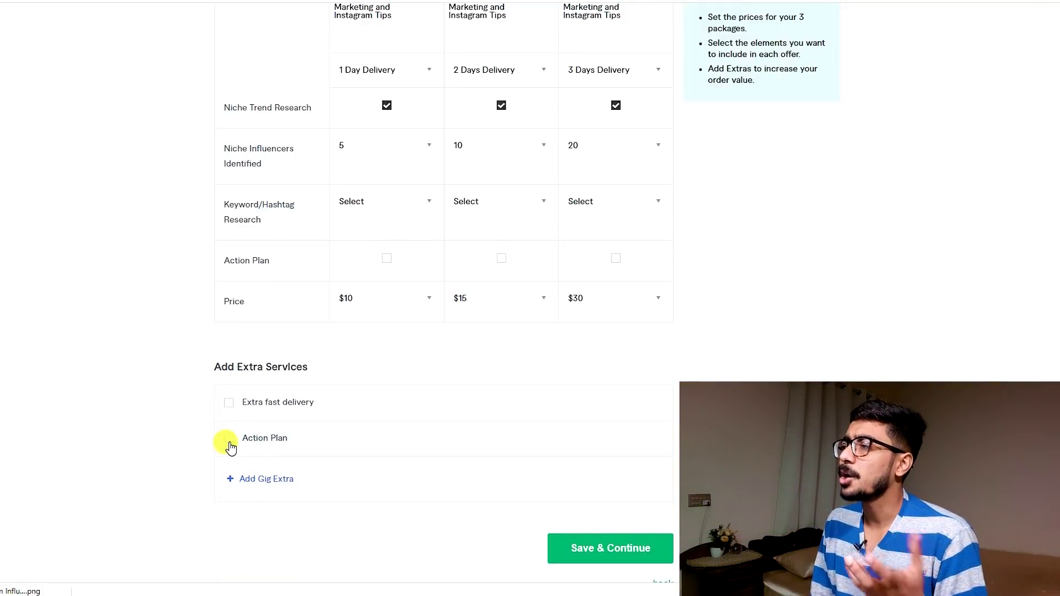
# Include the Action Plan in the Basic, Standard and Premium packages
pyautogui.scroll(6, 618, 331)
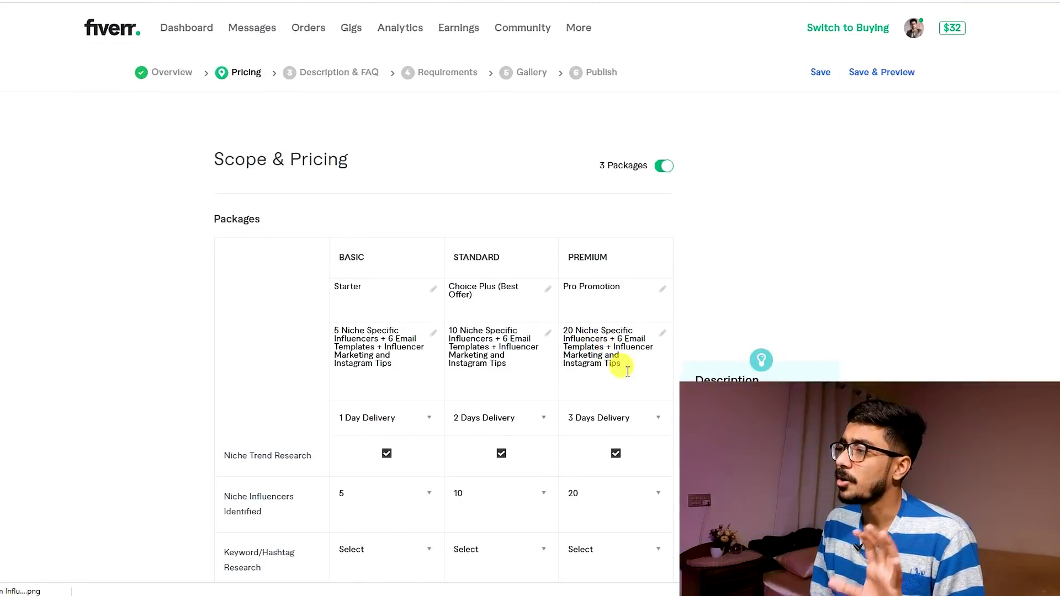
pyautogui.scroll(-5, 620, 362)
pyautogui.click(387, 346)
pyautogui.click(501, 346)
pyautogui.click(616, 346)
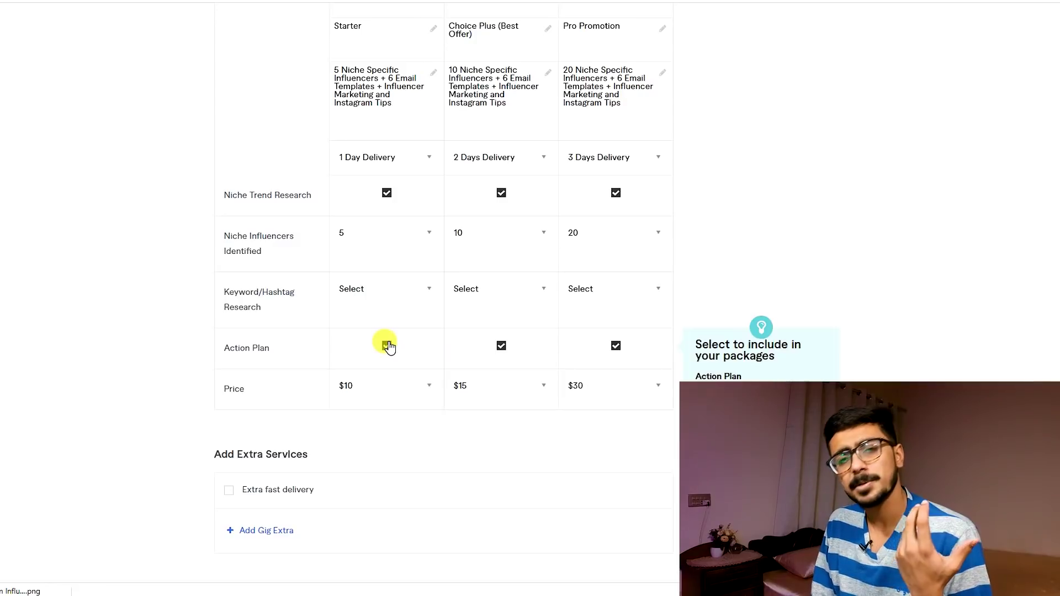
# Review the three packages' descriptions, delivery times, included items and prices, along with the extra services
pyautogui.scroll(3, 340, 342)
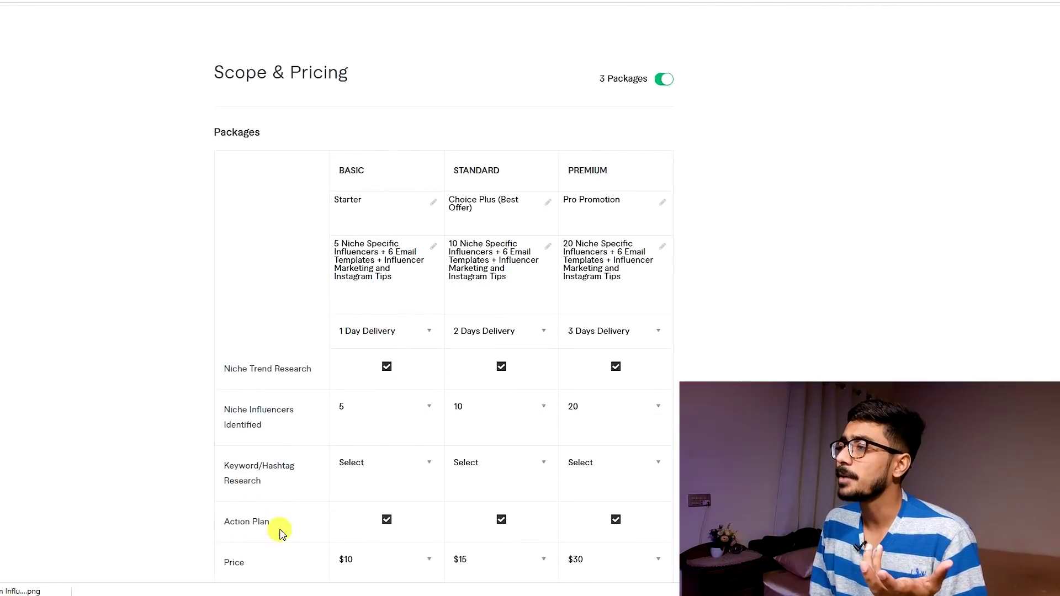
pyautogui.click(381, 275)
pyautogui.moveTo(380, 274); pyautogui.dragTo(378, 263)
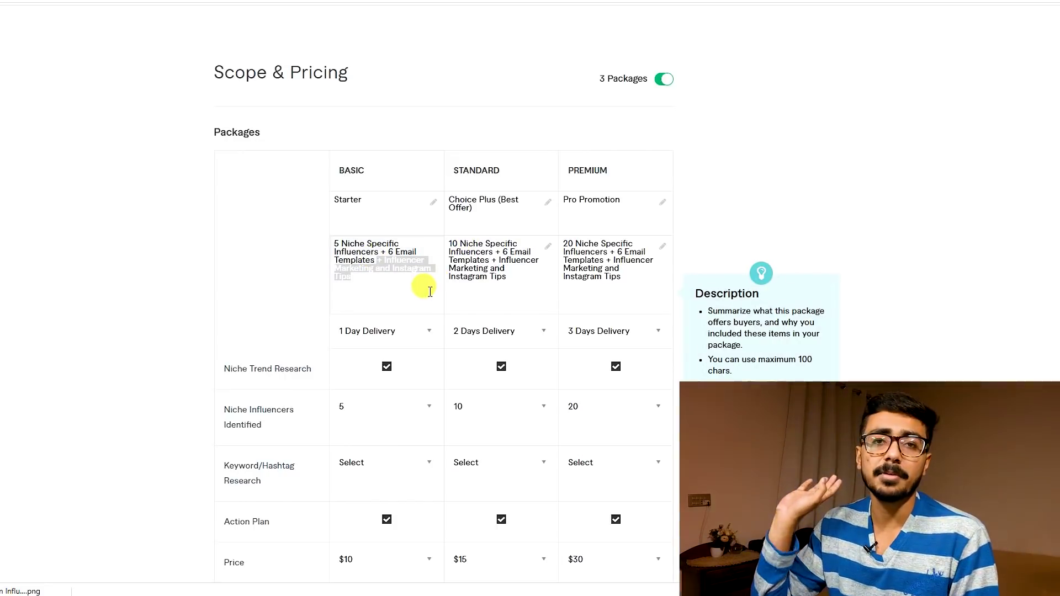
pyautogui.scroll(-6, 417, 287)
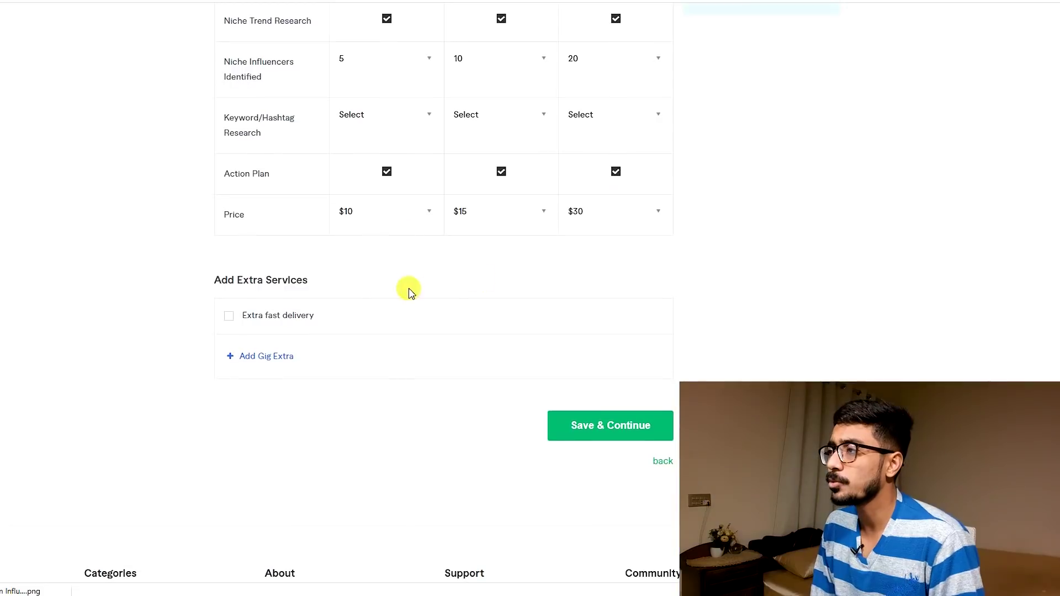
pyautogui.scroll(8, 523, 379)
pyautogui.click(183, 346)
pyautogui.scroll(-5, 310, 426)
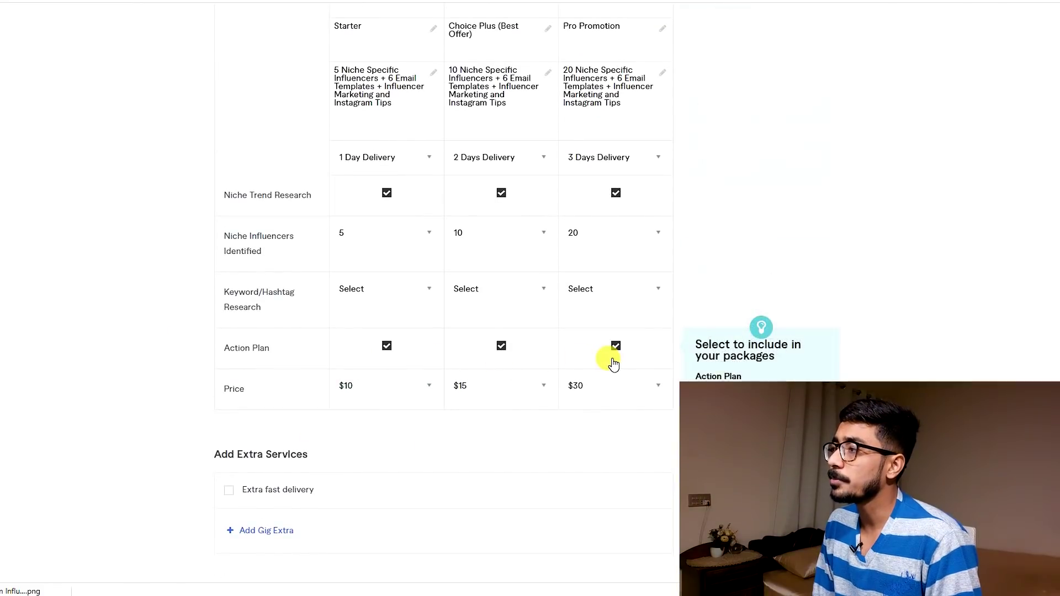
pyautogui.scroll(-2, 610, 361)
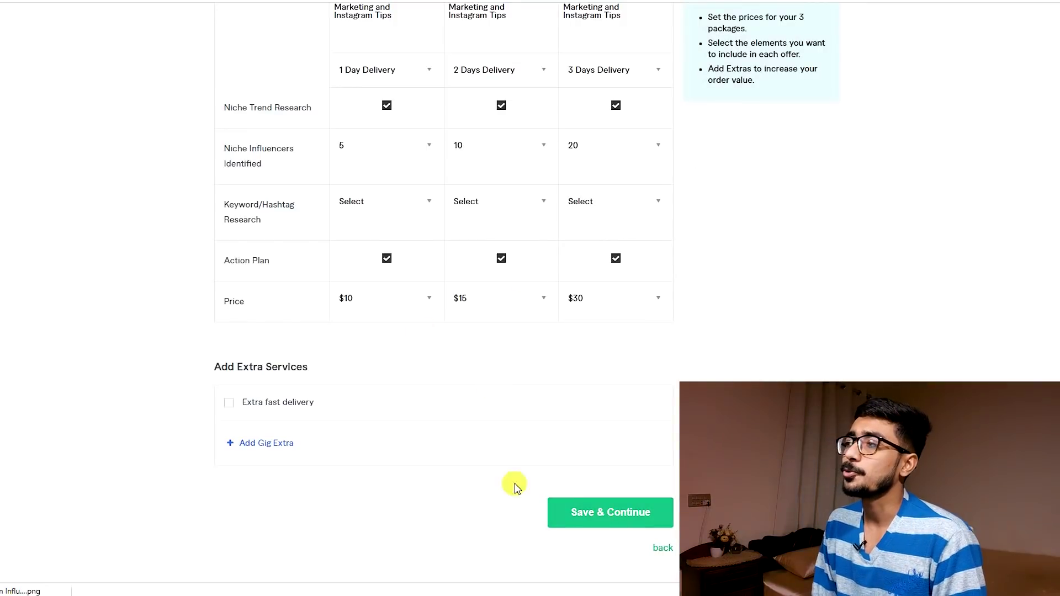
pyautogui.scroll(5, 367, 244)
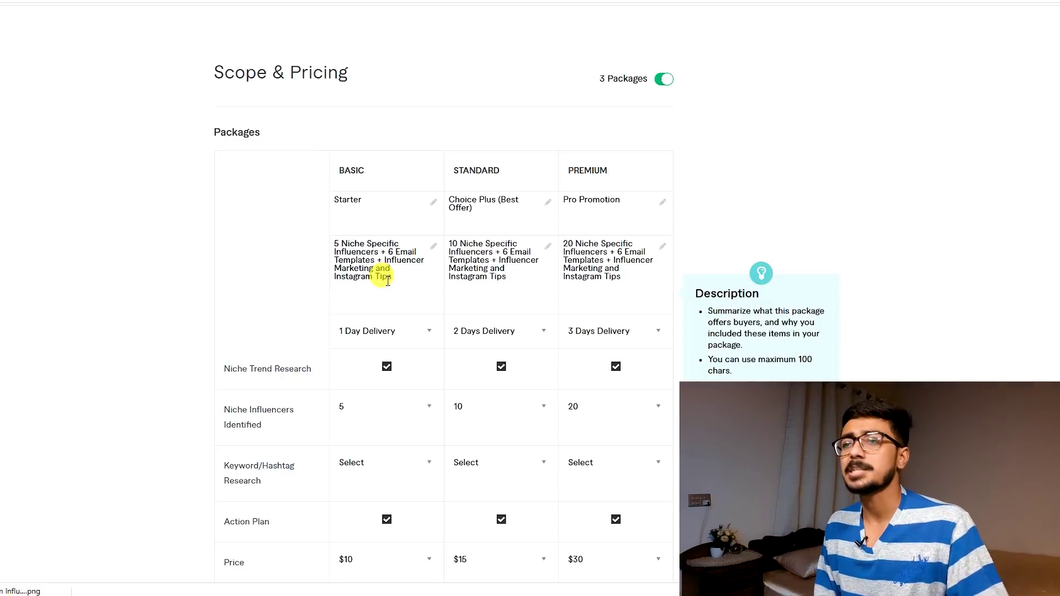
pyautogui.scroll(-5, 395, 343)
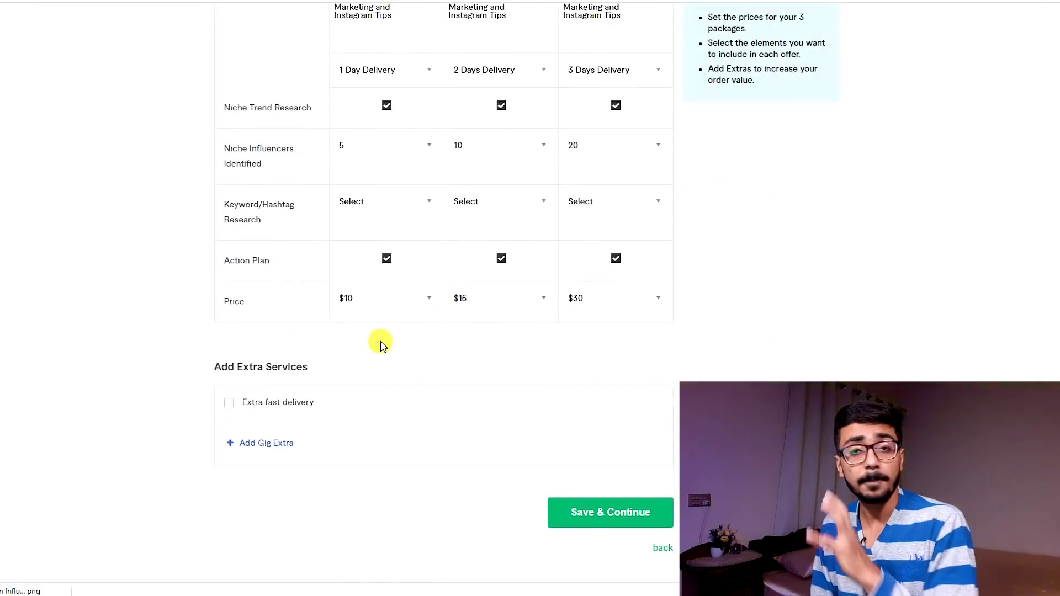
# Save the pricing and continue to the gig's description field
pyautogui.click(612, 519)
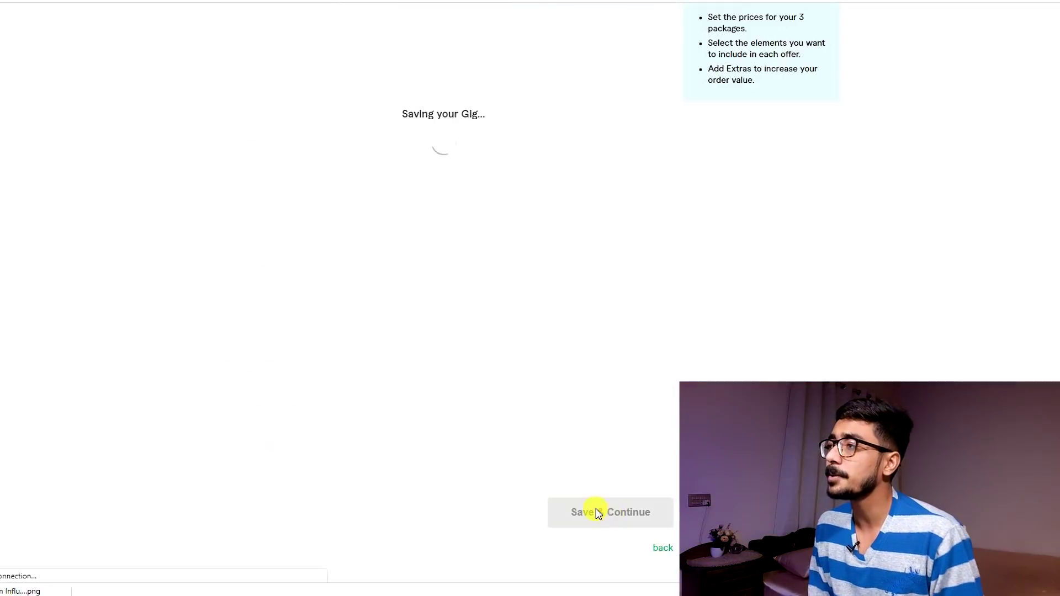
pyautogui.click(302, 258)
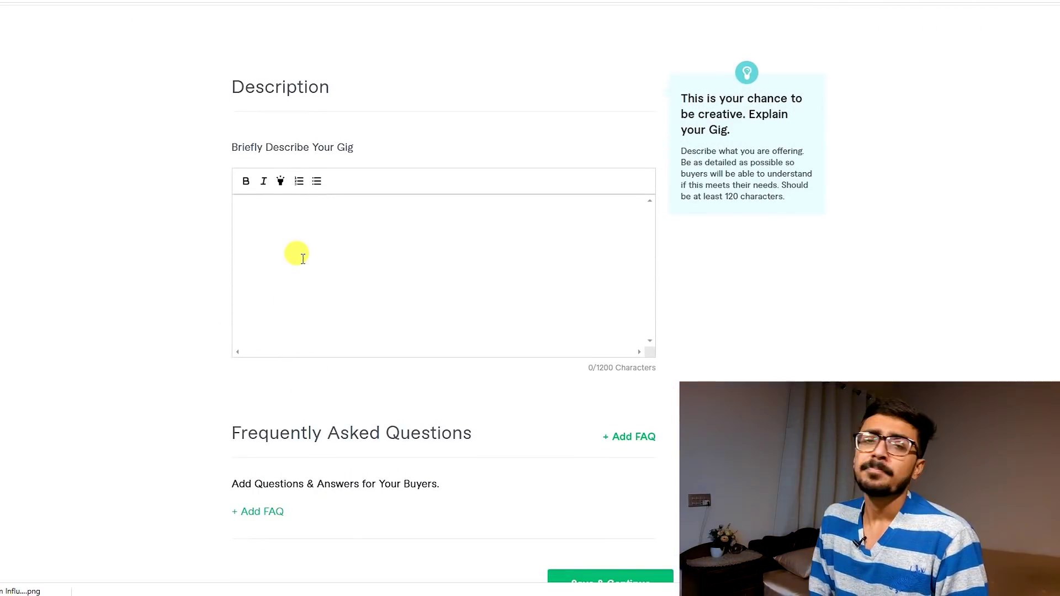
# Examine how competing Instagram influencer gigs word their descriptions and present their services and sellers
pyautogui.click(272, 528)
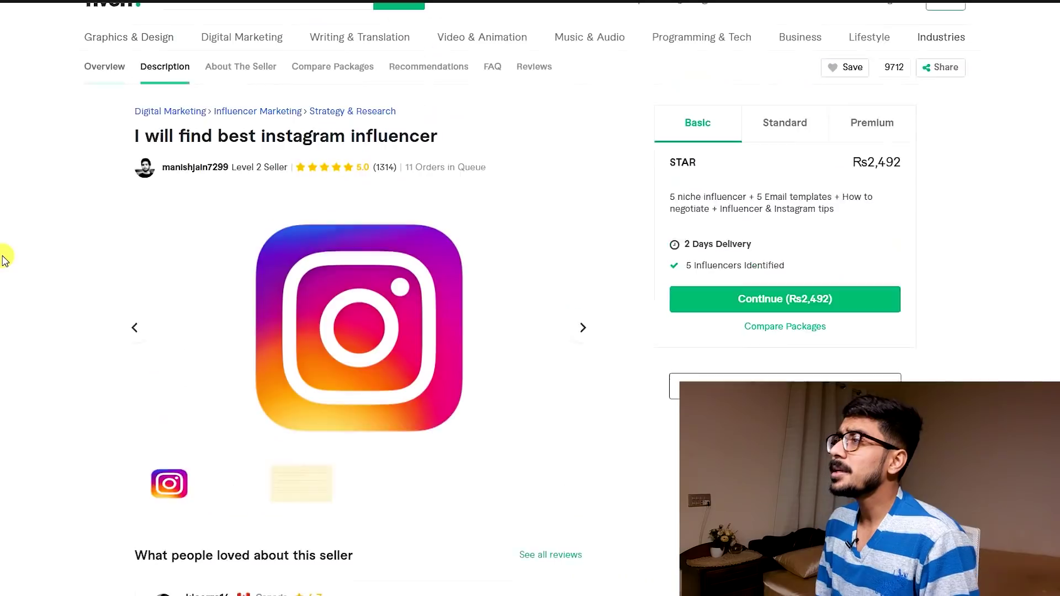
pyautogui.scroll(-5, 4, 259)
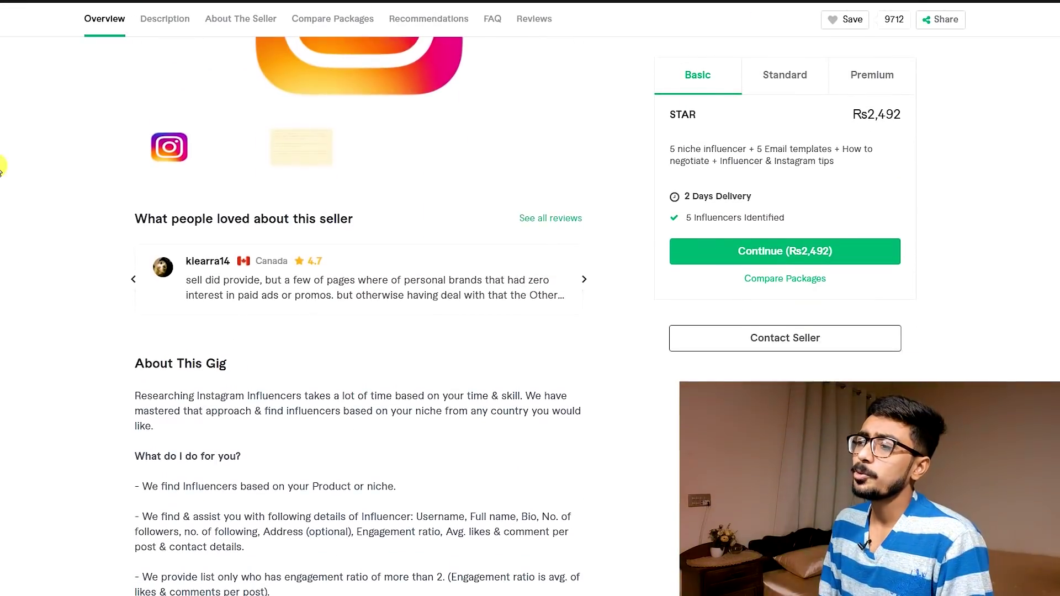
pyautogui.scroll(-5, 1, 166)
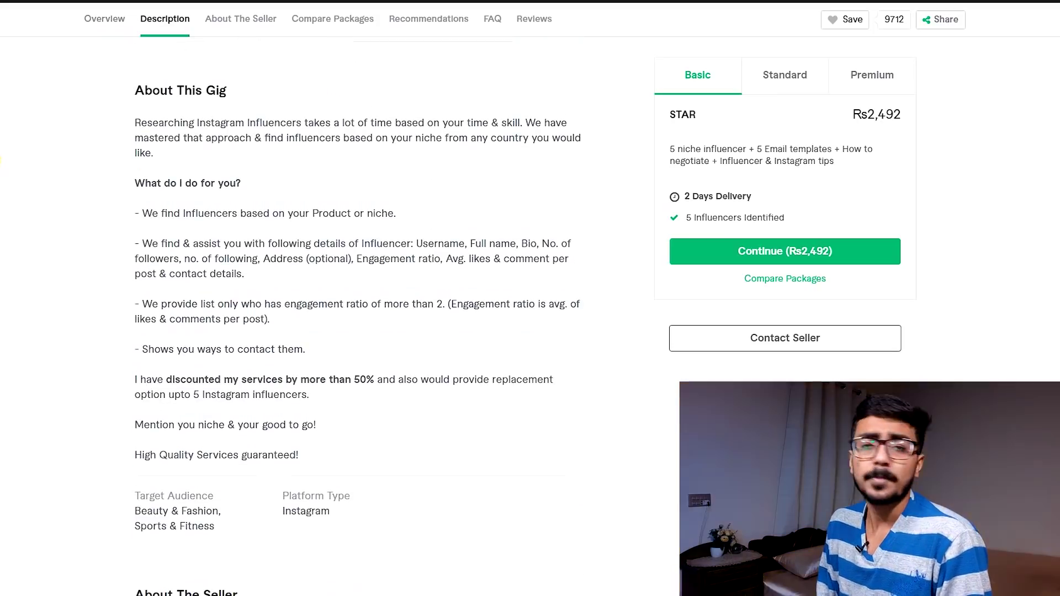
pyautogui.scroll(-2, 1, 166)
pyautogui.scroll(3, 2, 180)
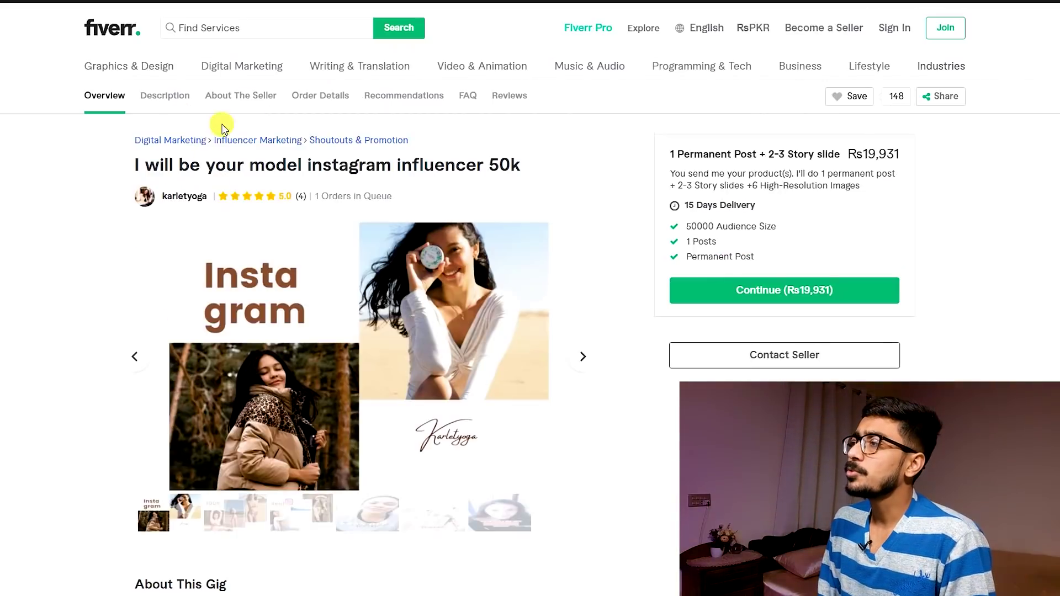
pyautogui.scroll(-15, 208, 177)
pyautogui.scroll(9, 148, 154)
pyautogui.scroll(-5, 143, 280)
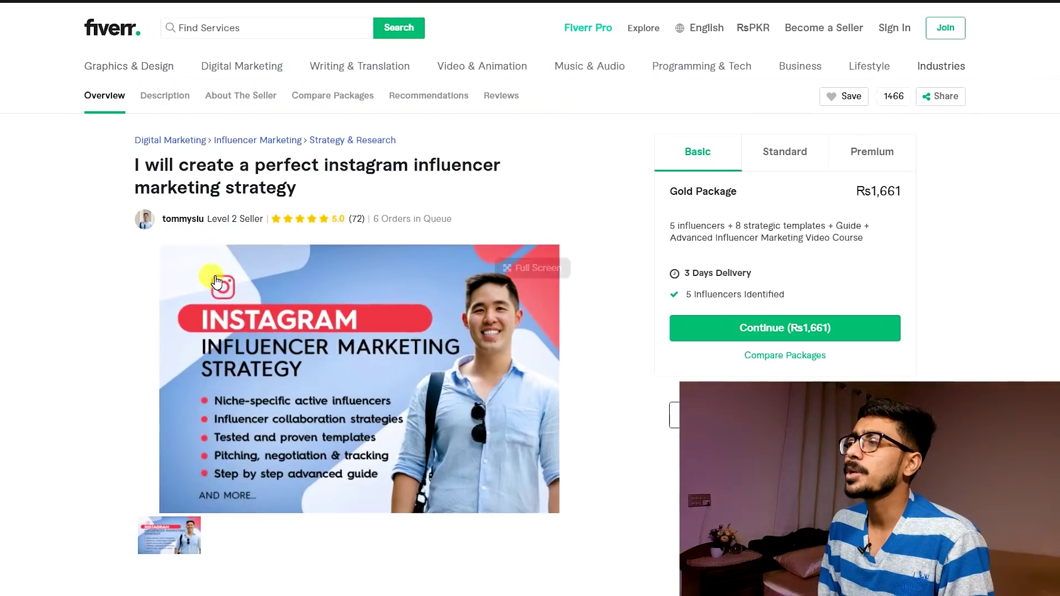
pyautogui.scroll(-15, 178, 274)
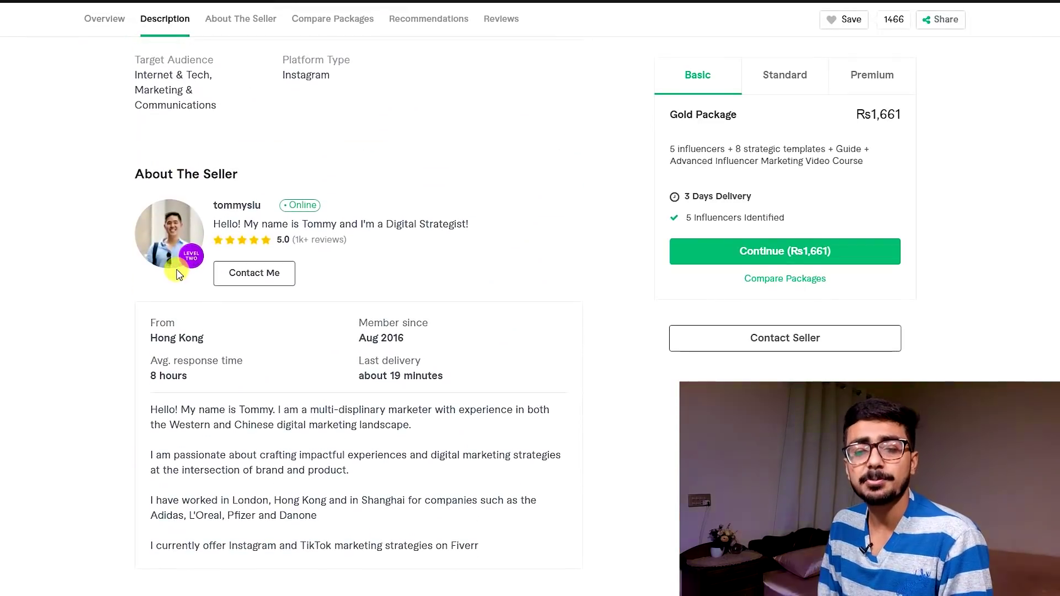
pyautogui.scroll(6, 132, 242)
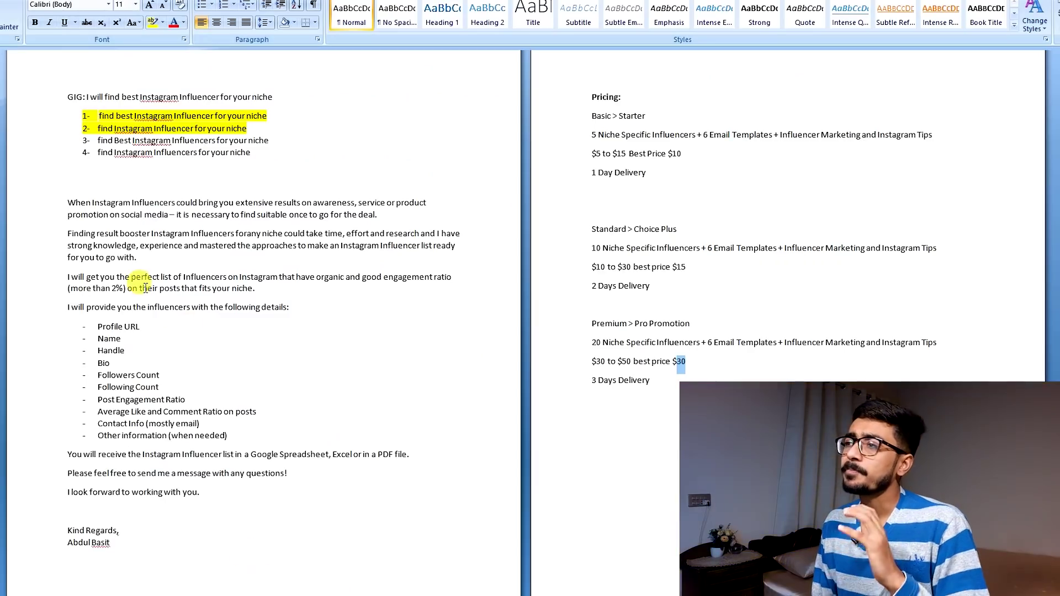
# Switch to the Word notes and copy the full gig description, from "When Instagram Influencers could bring you" through the closing signature
pyautogui.moveTo(68, 207); pyautogui.dragTo(300, 542)
pyautogui.rightClick(114, 255)
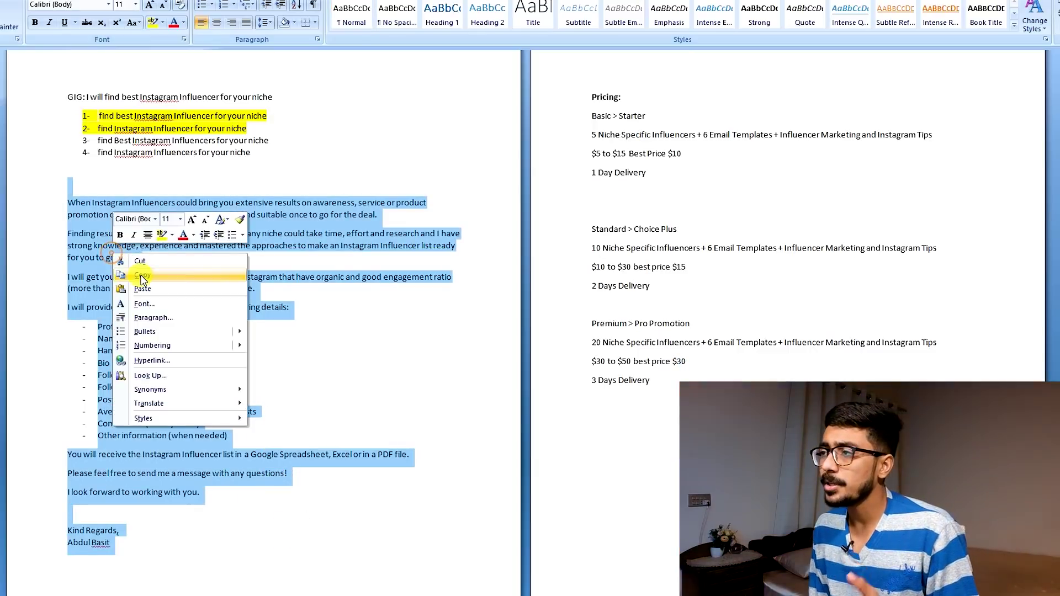
pyautogui.click(145, 276)
pyautogui.moveTo(64, 202); pyautogui.dragTo(129, 547)
pyautogui.click(66, 206)
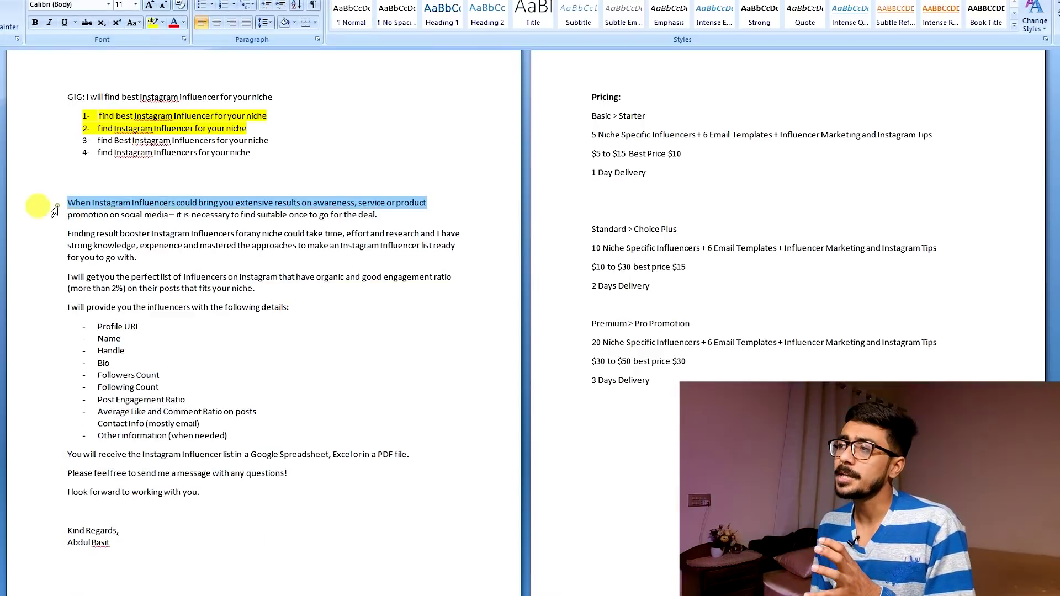
pyautogui.click(69, 214)
pyautogui.moveTo(69, 204); pyautogui.dragTo(126, 544)
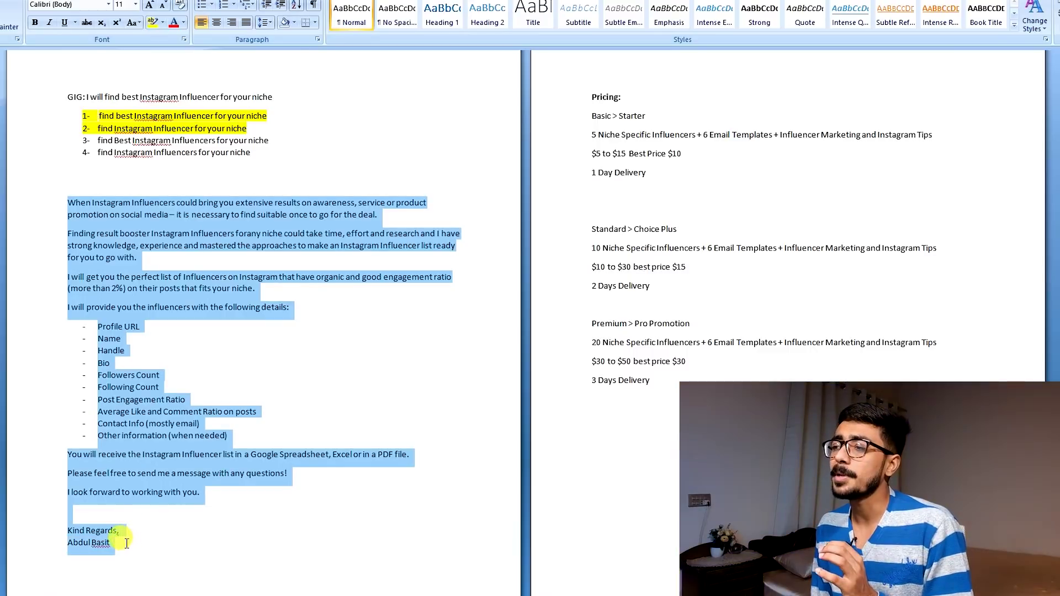
pyautogui.rightClick(97, 474)
pyautogui.click(127, 321)
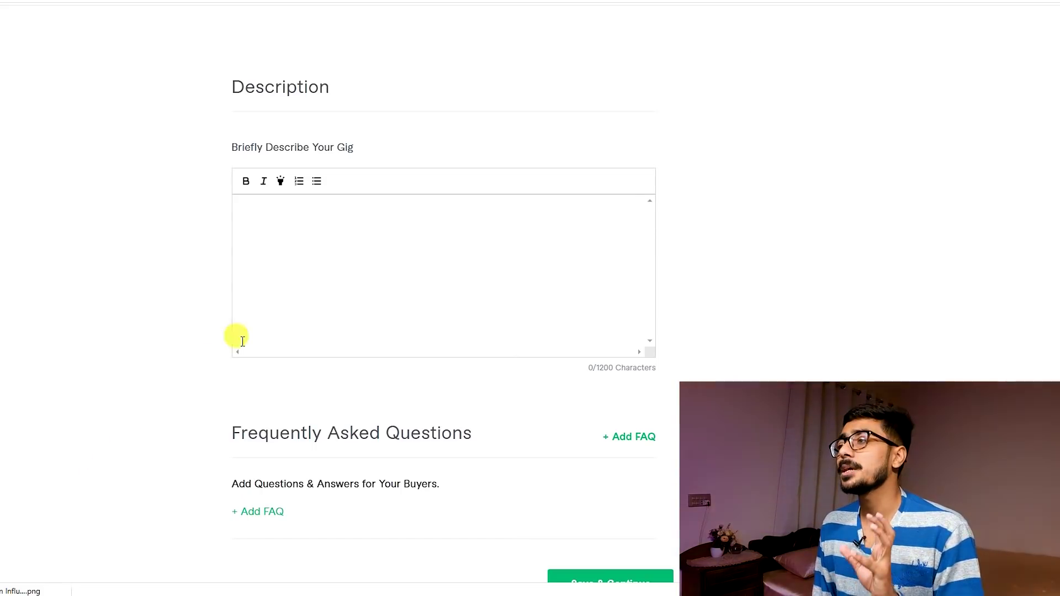
# Paste the copied text into the Fiverr gig's description field and check it through
pyautogui.click(242, 342)
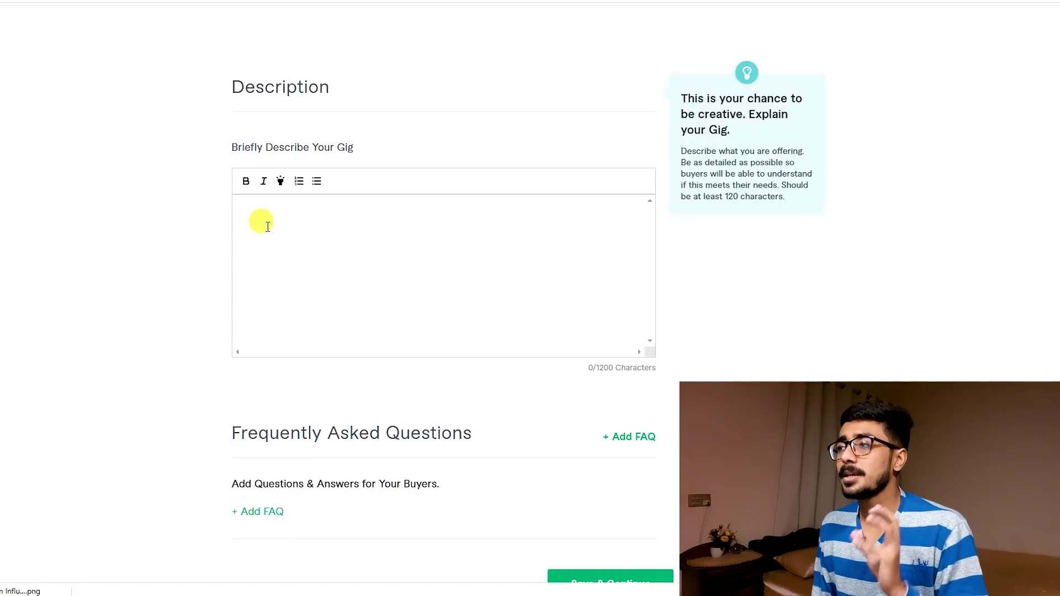
pyautogui.hotkey('ctrl', 'v')
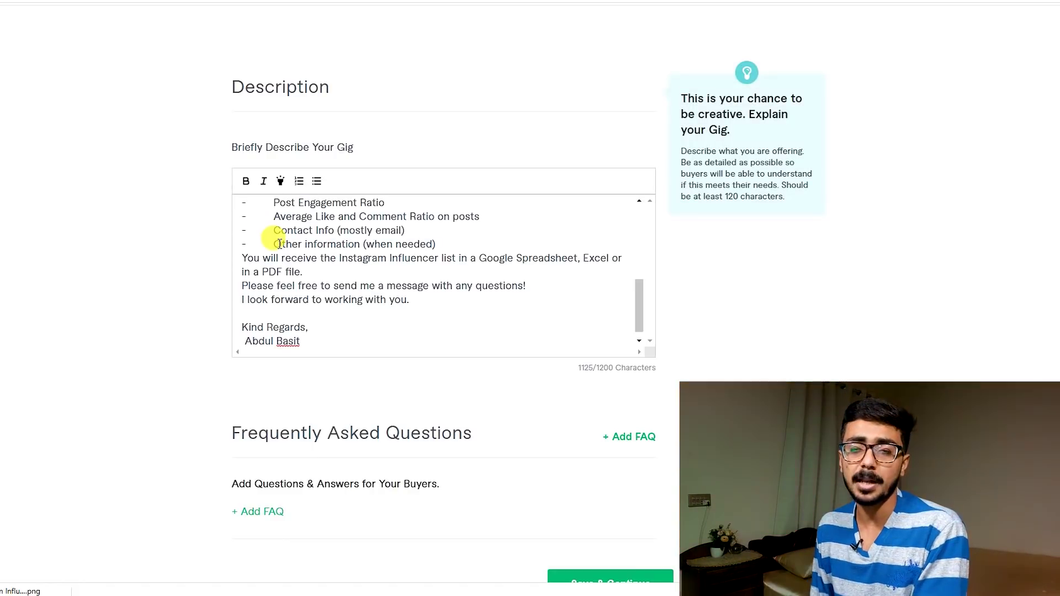
pyautogui.scroll(3, 279, 260)
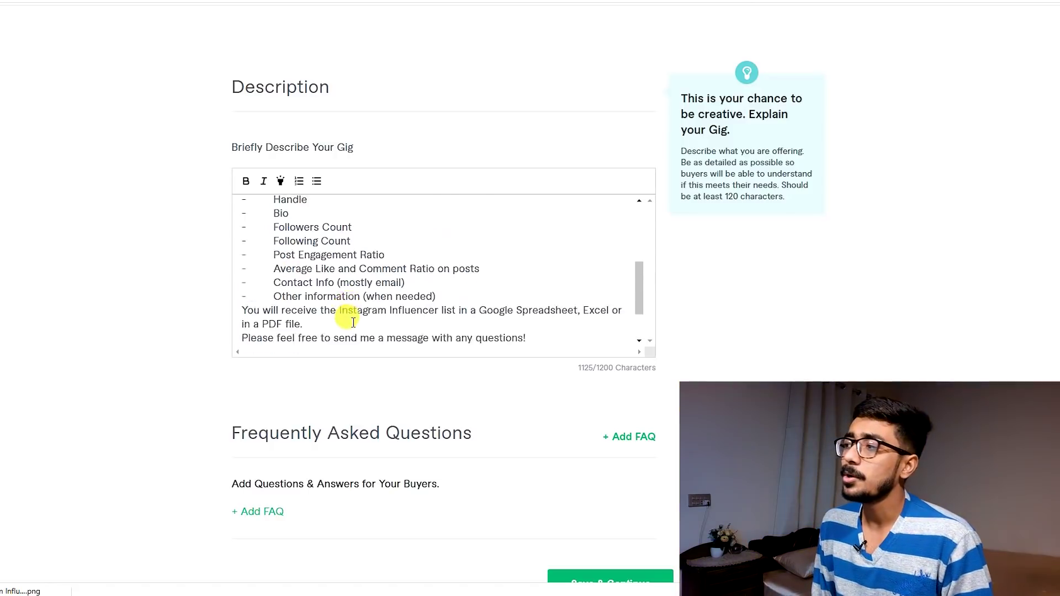
pyautogui.scroll(3, 270, 301)
pyautogui.scroll(-5, 261, 232)
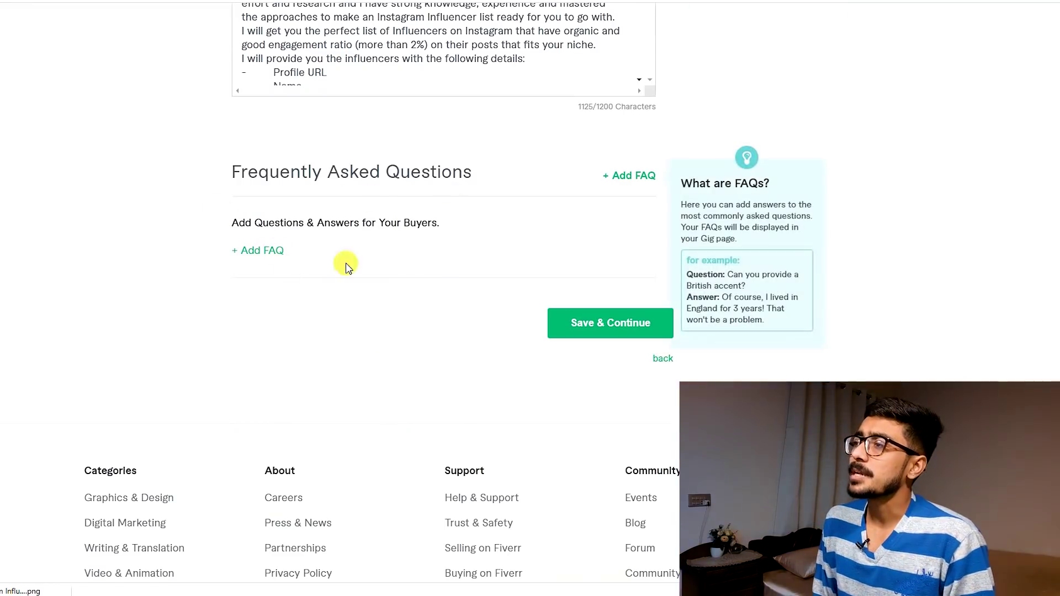
# Discard the blank FAQ entry and try to save the gig description and continue
pyautogui.click(256, 251)
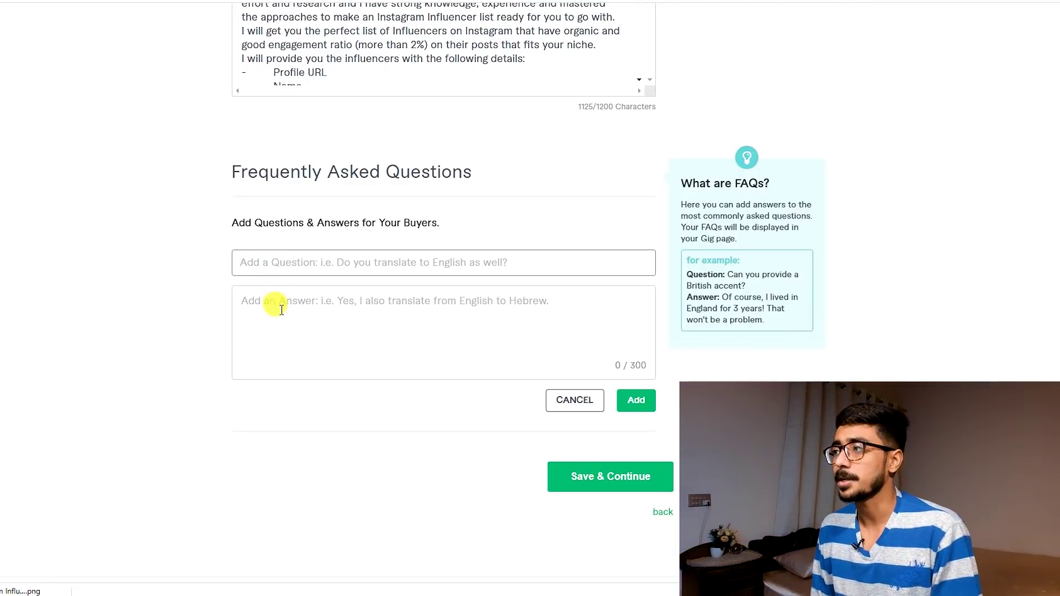
pyautogui.click(558, 400)
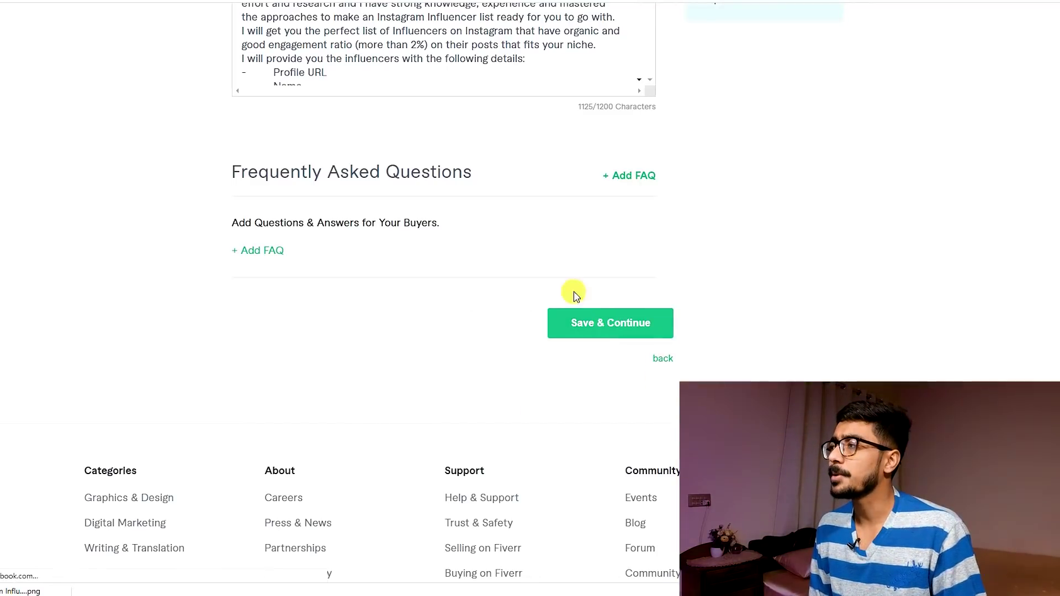
pyautogui.click(602, 325)
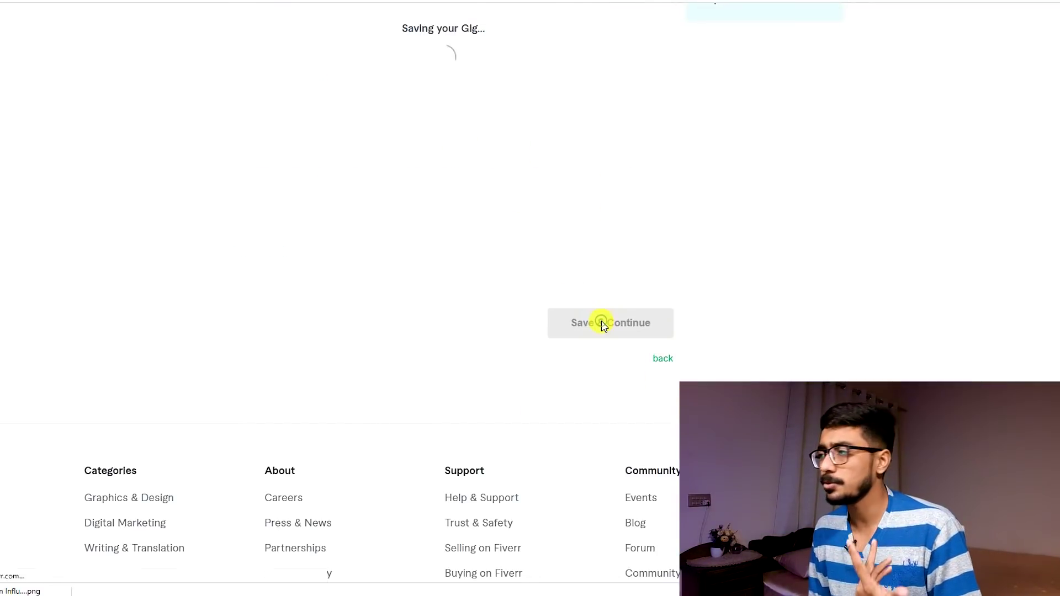
pyautogui.scroll(1, 462, 301)
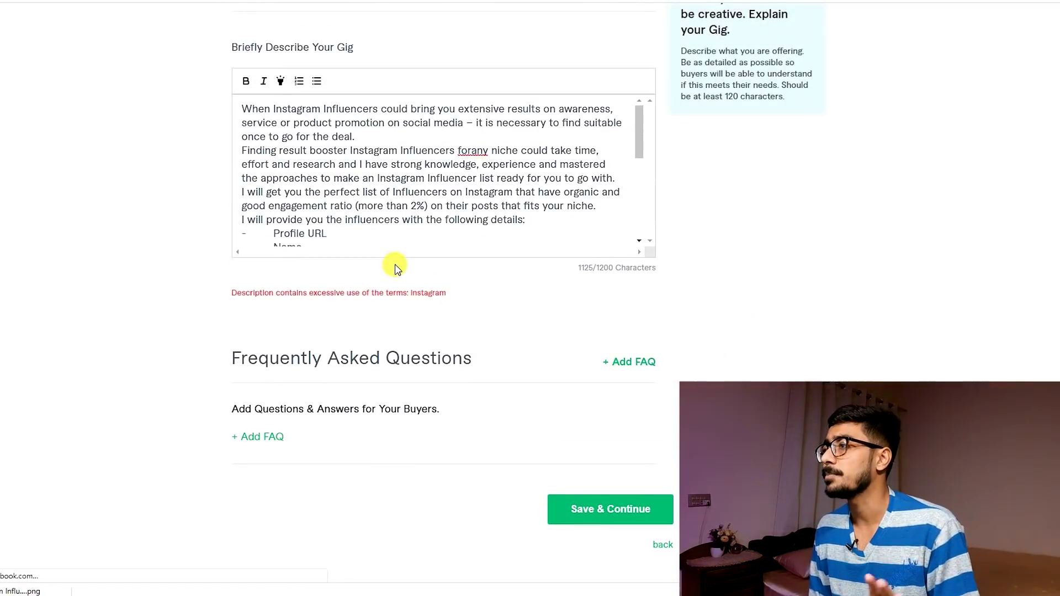
# In the gig description's "Finding result booster" sentence, remove "Instagram" before "Influencers" and correct "forany" to "for any"
pyautogui.scroll(-2, 381, 224)
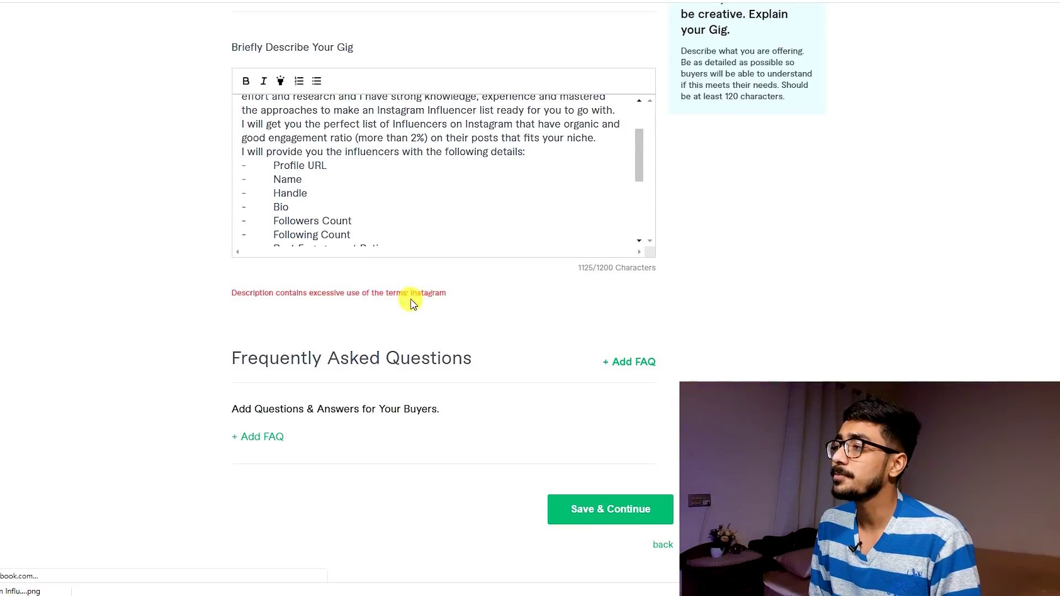
pyautogui.scroll(2, 421, 296)
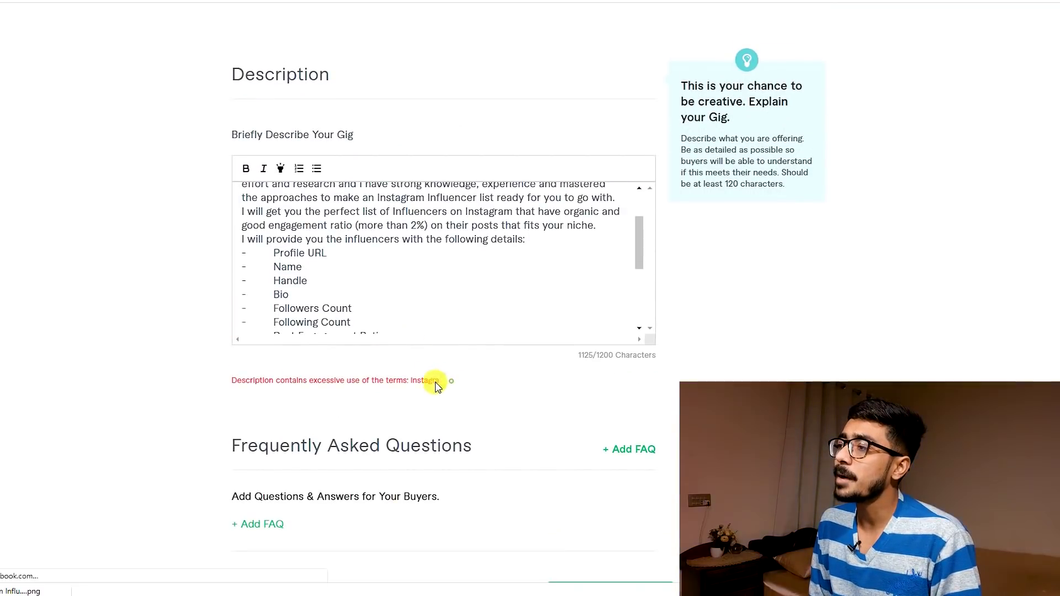
pyautogui.scroll(3, 398, 291)
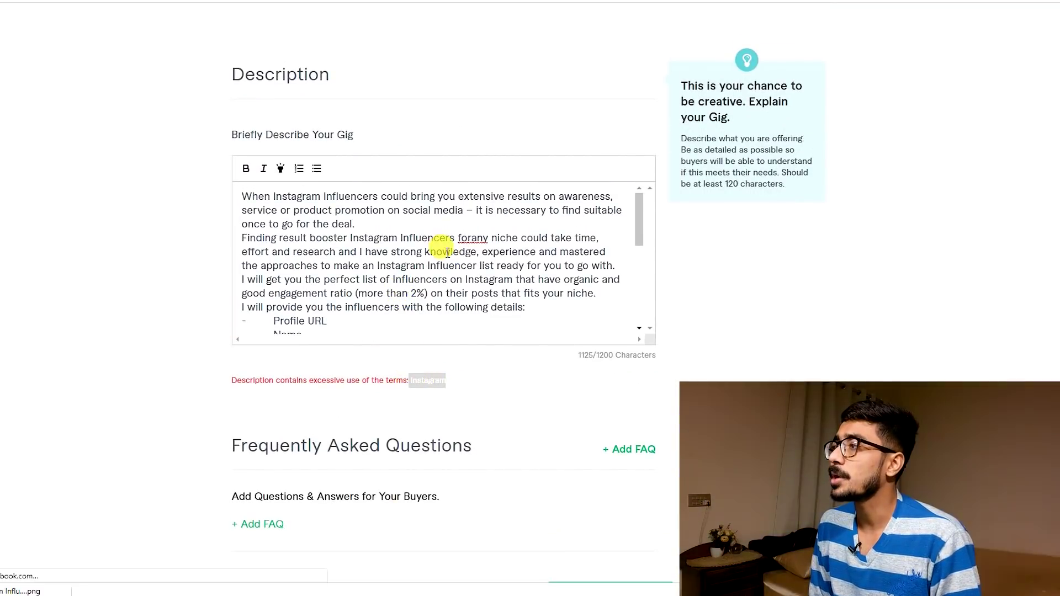
pyautogui.moveTo(401, 239); pyautogui.dragTo(348, 238)
pyautogui.press('BackSpace')
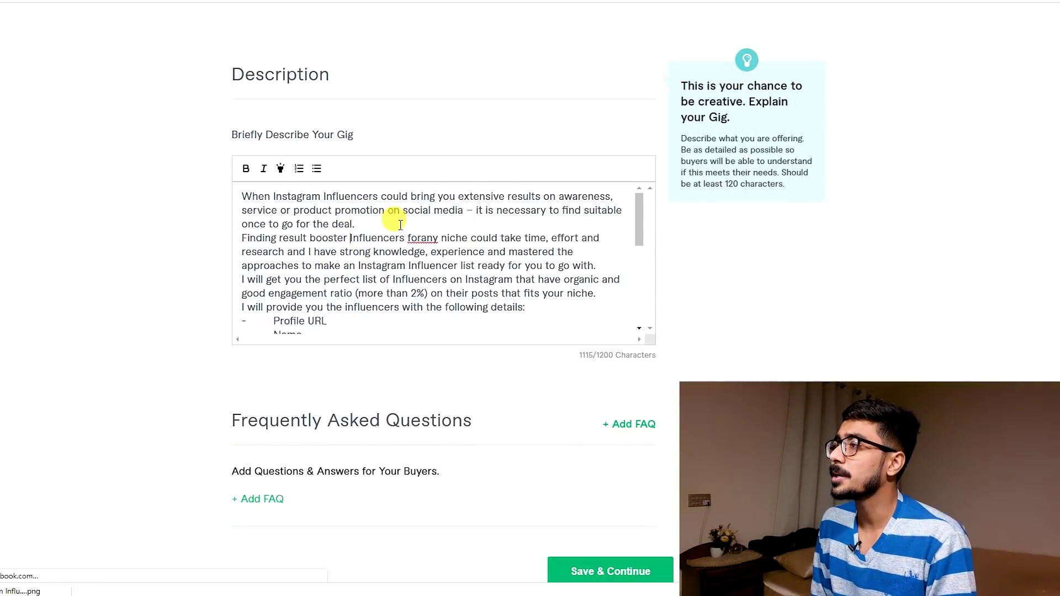
pyautogui.scroll(-1, 408, 248)
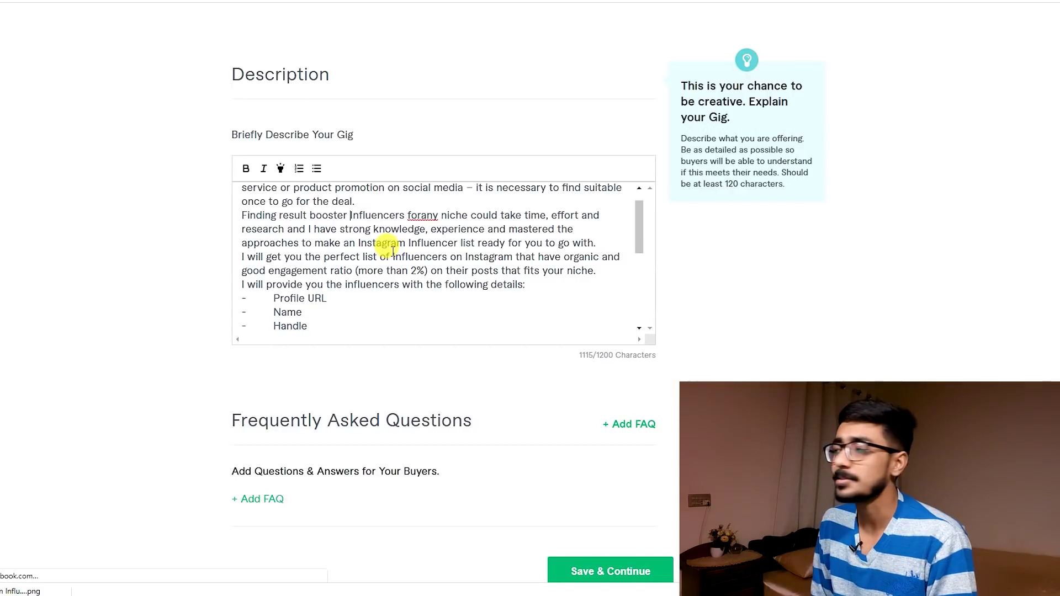
pyautogui.click(423, 216)
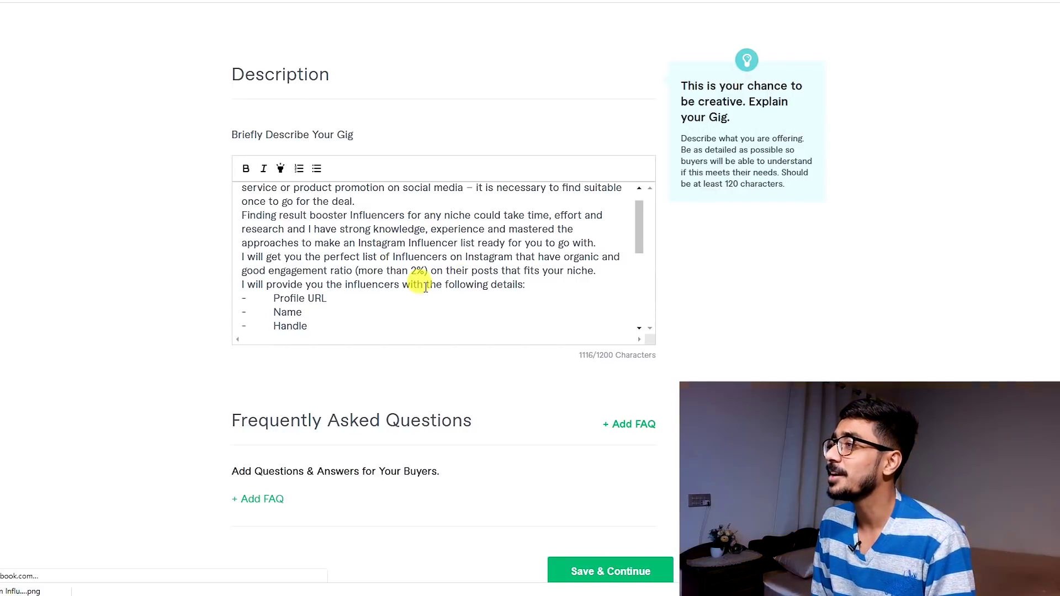
# Remove "Instagram" from the "You will receive the" sentence near the description's end, then save and continue to the requirements
pyautogui.scroll(-5, 387, 290)
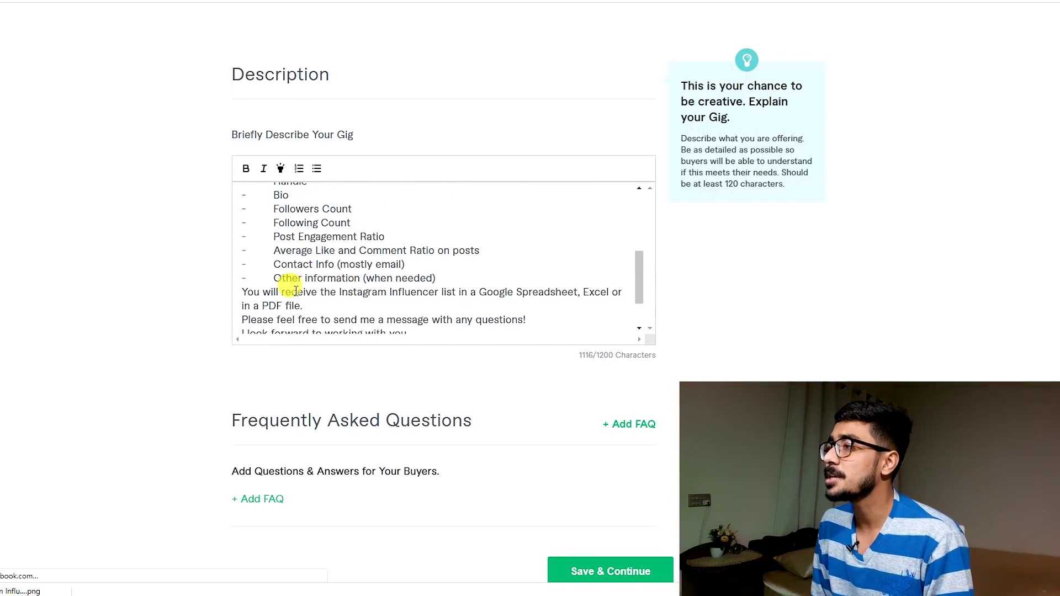
pyautogui.scroll(-2, 271, 283)
pyautogui.scroll(-1, 382, 272)
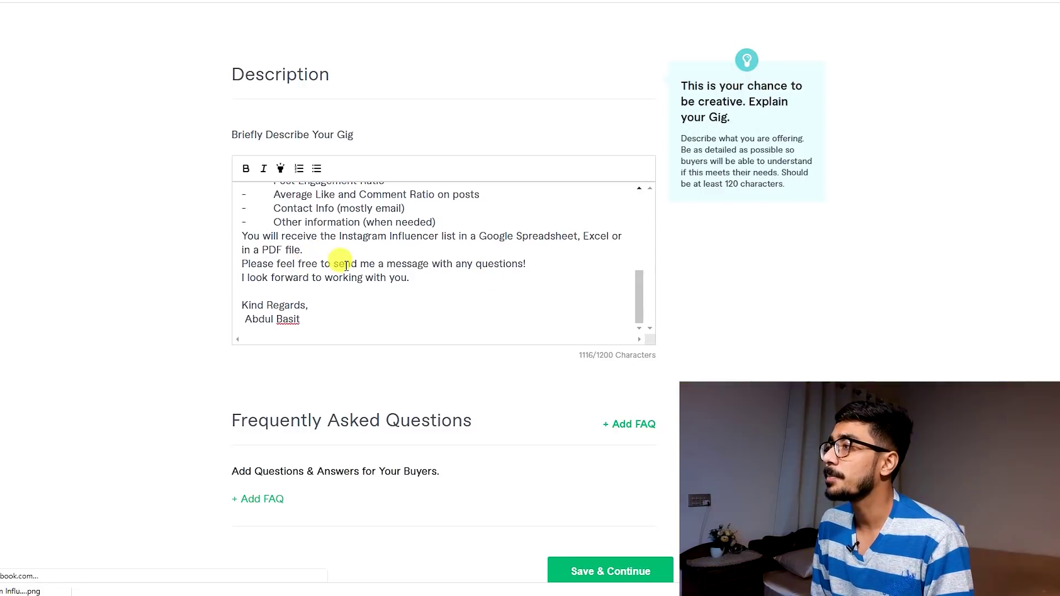
pyautogui.moveTo(348, 236); pyautogui.dragTo(338, 236)
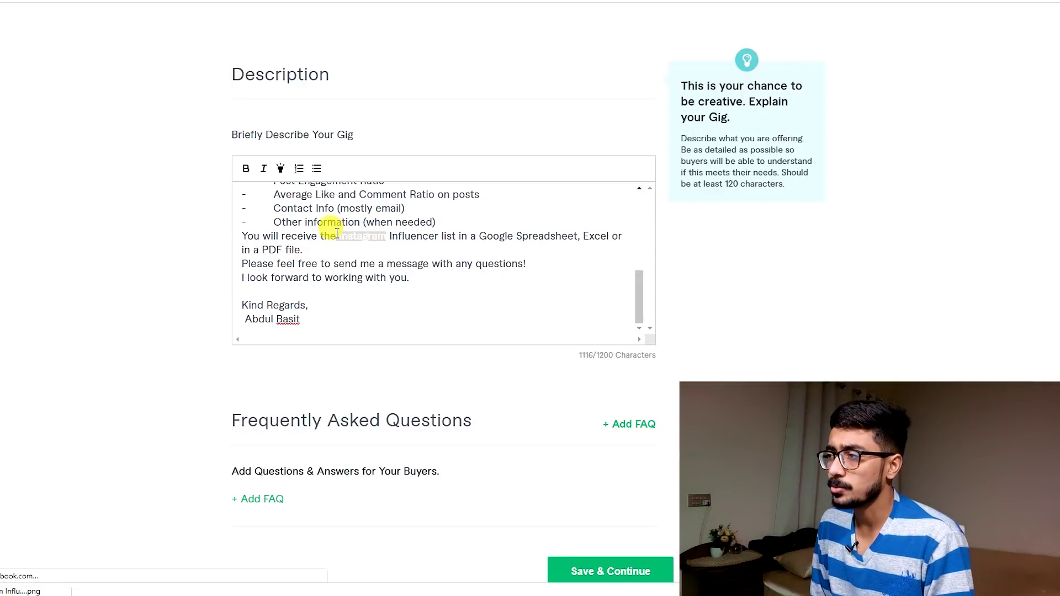
pyautogui.press('BackSpace')
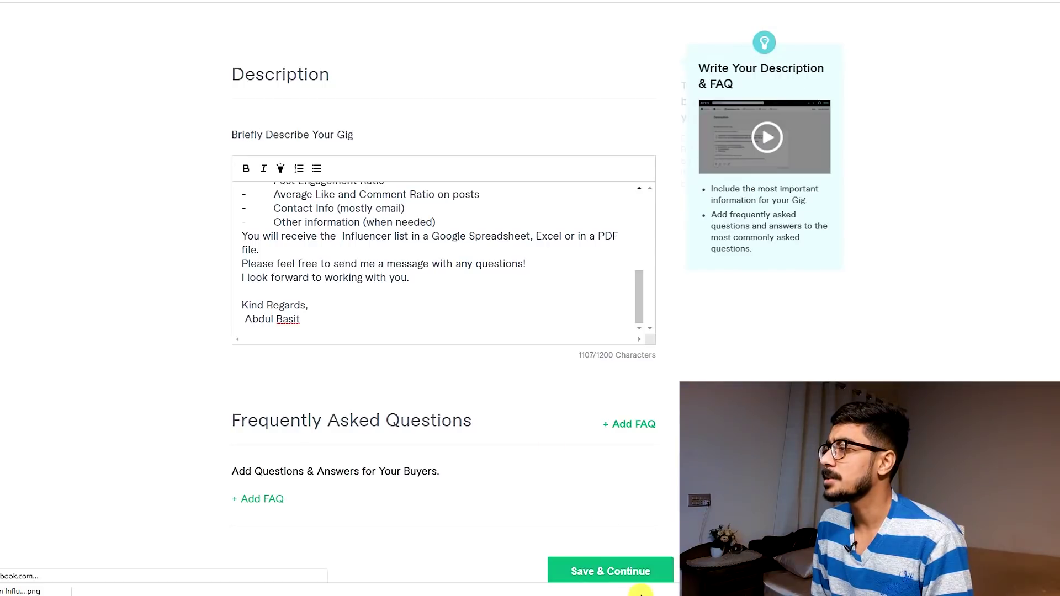
pyautogui.click(619, 570)
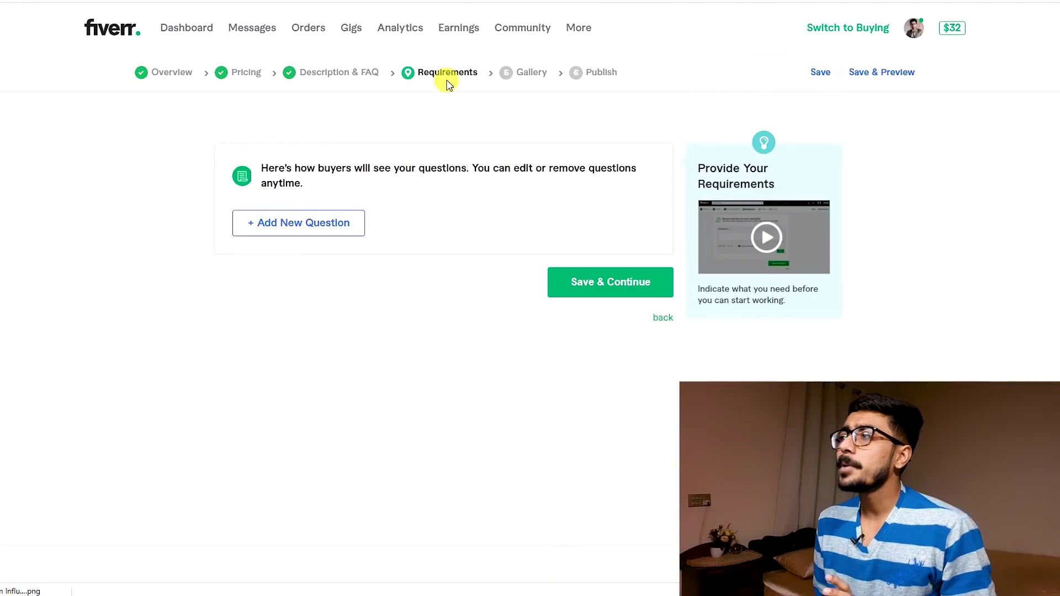
# Write a buyer question: "Please give me a brief idea about your targeted Niche or Business, Targeted Location(If any), Followers Count (If you need with specific range)"
pyautogui.click(303, 227)
pyautogui.click(303, 248)
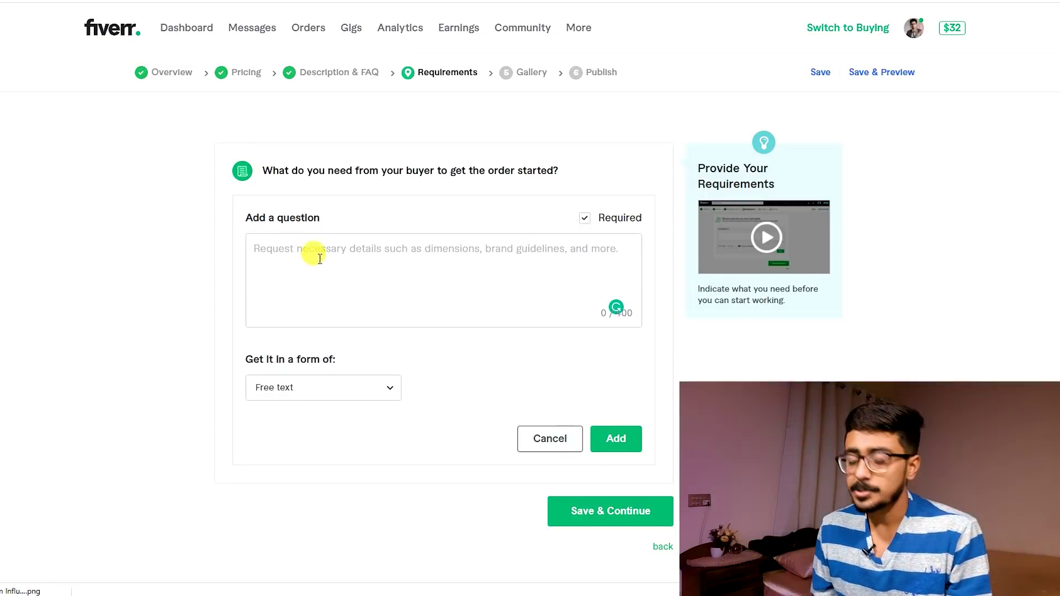
pyautogui.click(296, 258)
pyautogui.write('Please give me a brief idea about your targeted Niche or Business, Targeted Location(If any), Followers Count (If you need with specific range)')
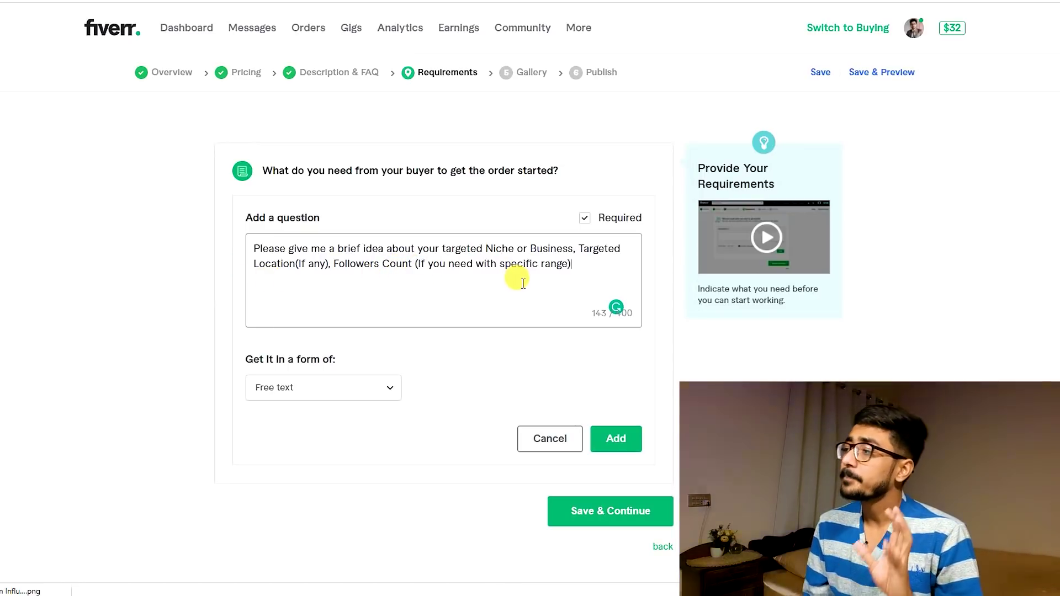
# Keep the question required with a free text answer, add it to the requirements, and save and continue to the gallery
pyautogui.click(586, 220)
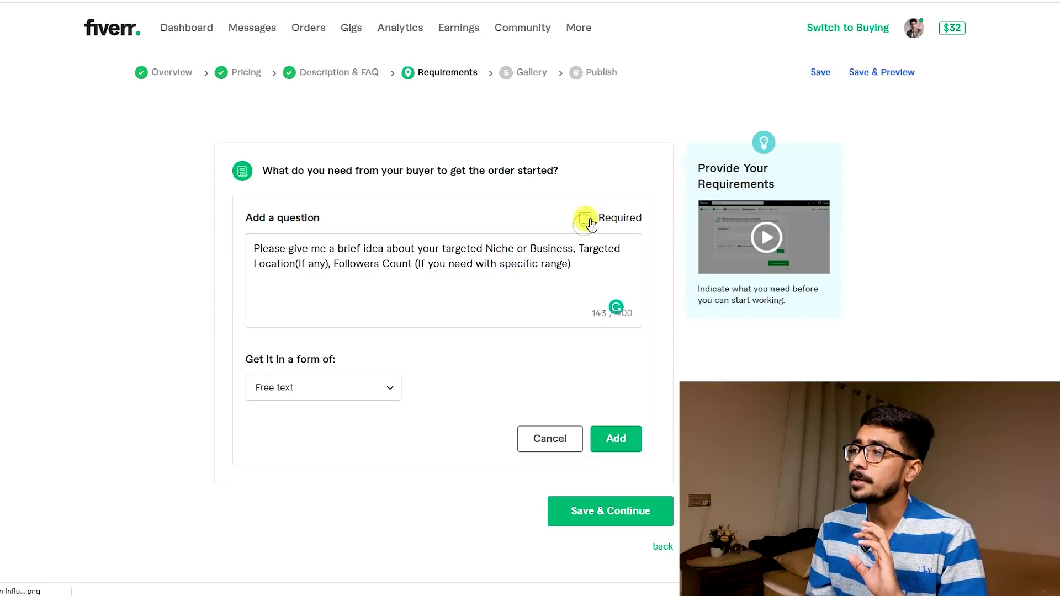
pyautogui.doubleClick(585, 222)
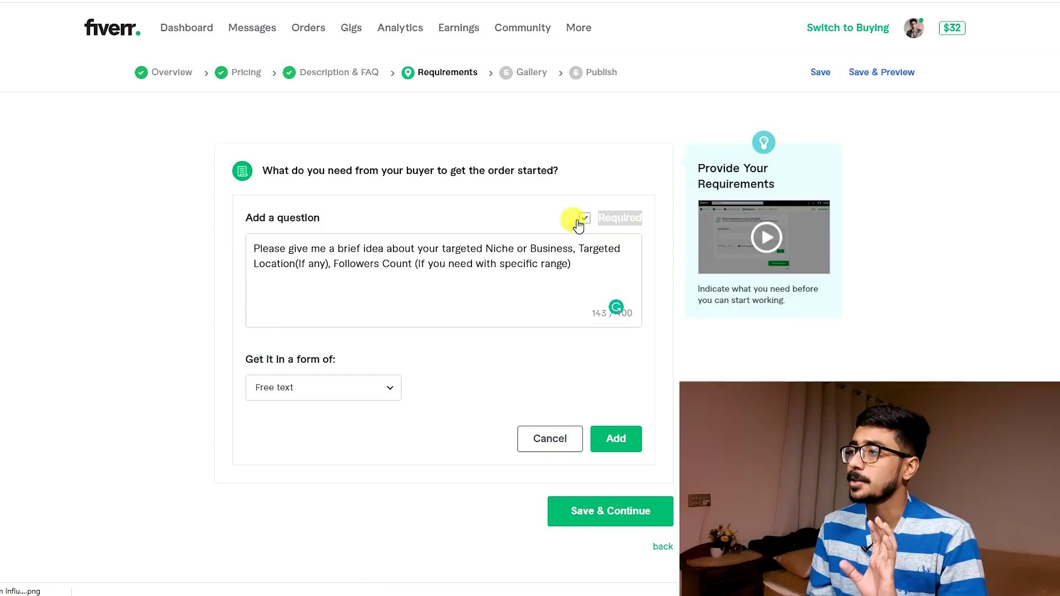
pyautogui.click(257, 391)
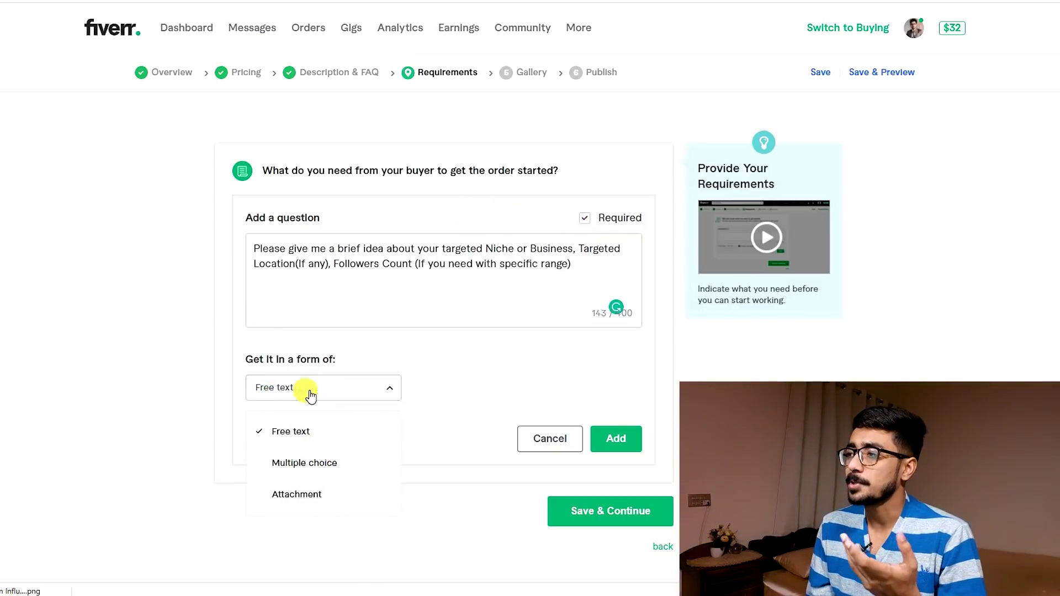
pyautogui.click(414, 379)
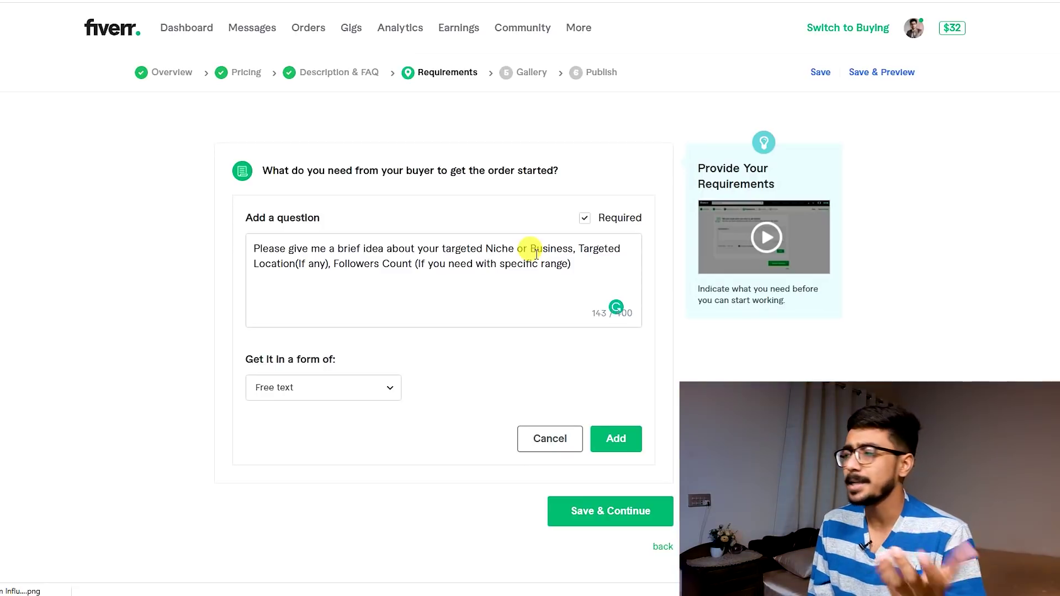
pyautogui.click(615, 441)
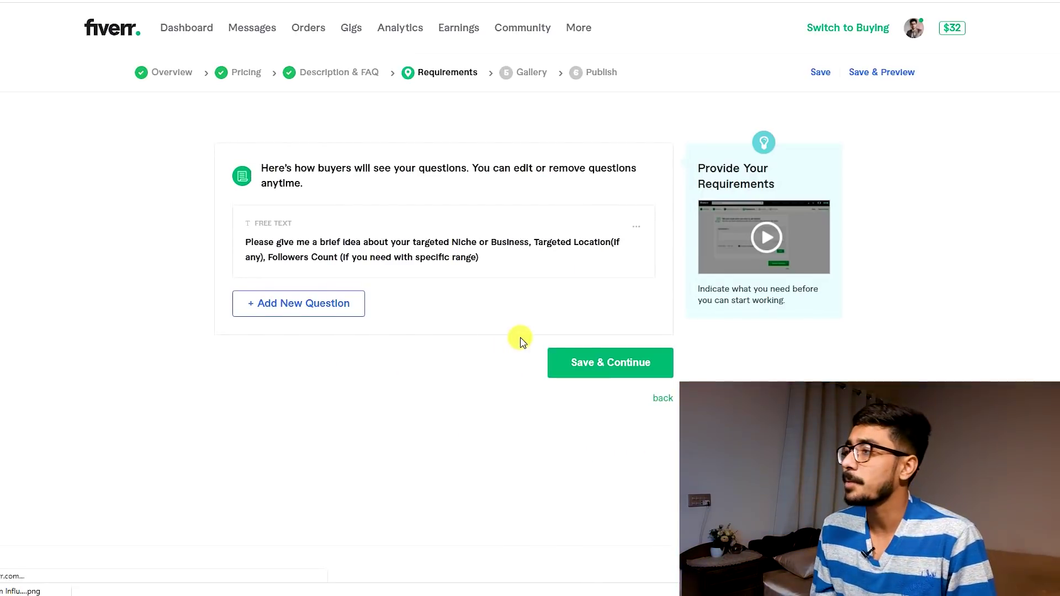
pyautogui.click(616, 370)
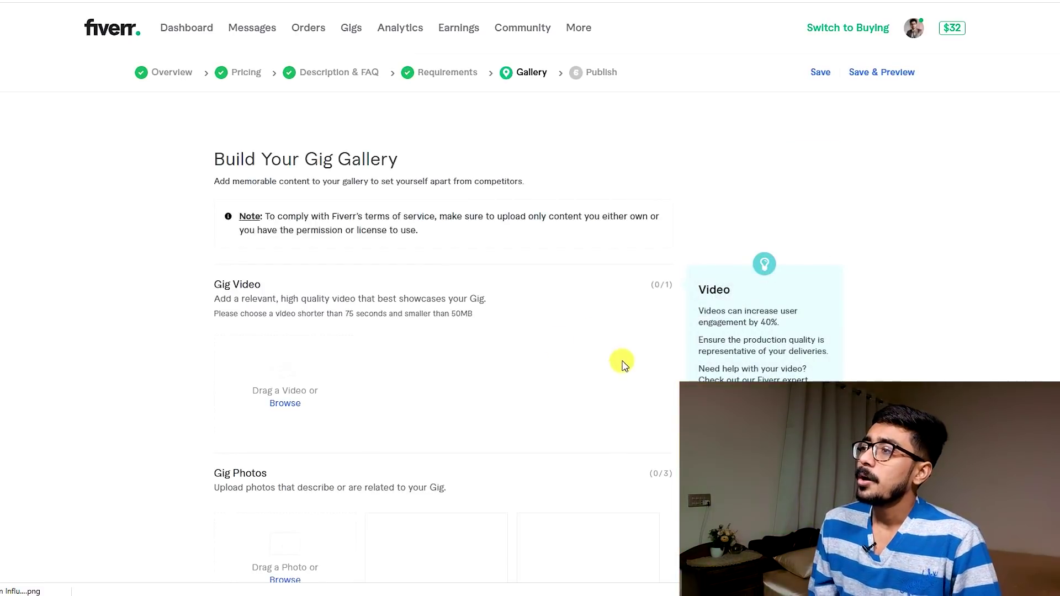
# Upload the pink "Find Instagram Influencers" image as the first gig photo, then save the gallery and continue
pyautogui.scroll(-2, 199, 257)
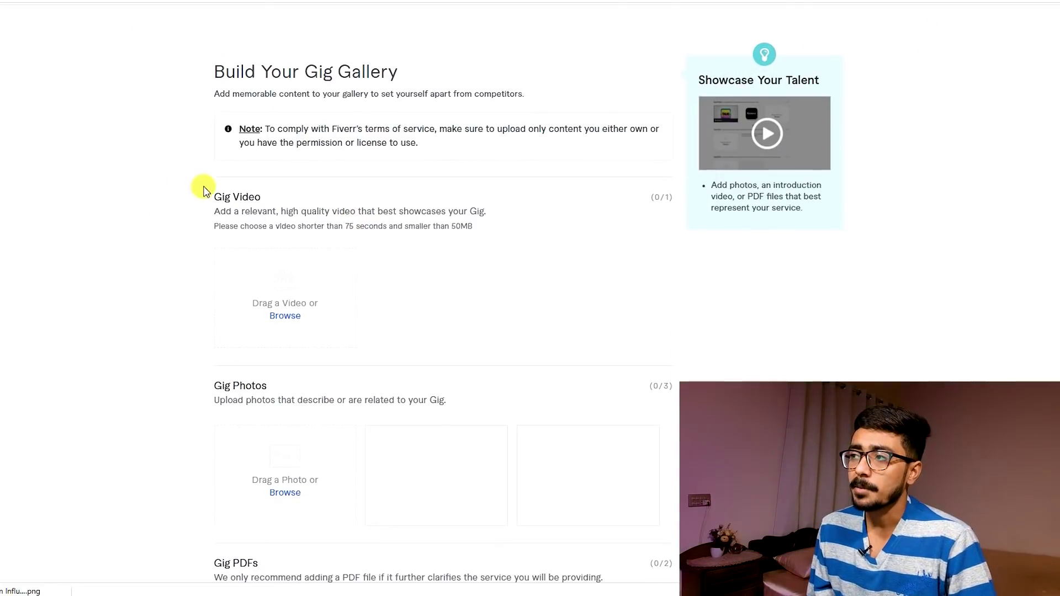
pyautogui.scroll(-1, 266, 210)
pyautogui.scroll(-4, 270, 215)
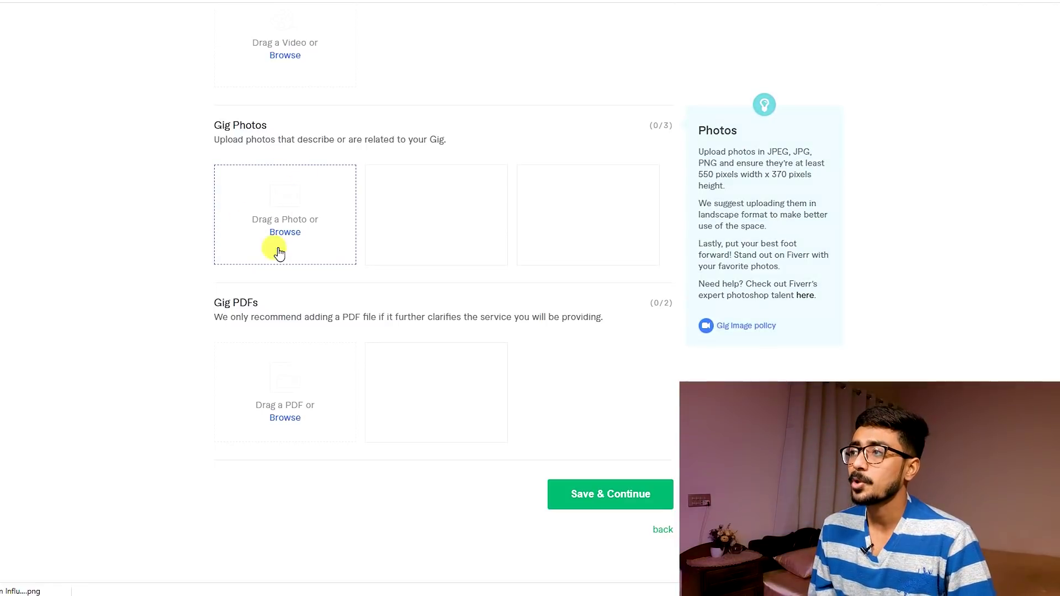
pyautogui.click(285, 232)
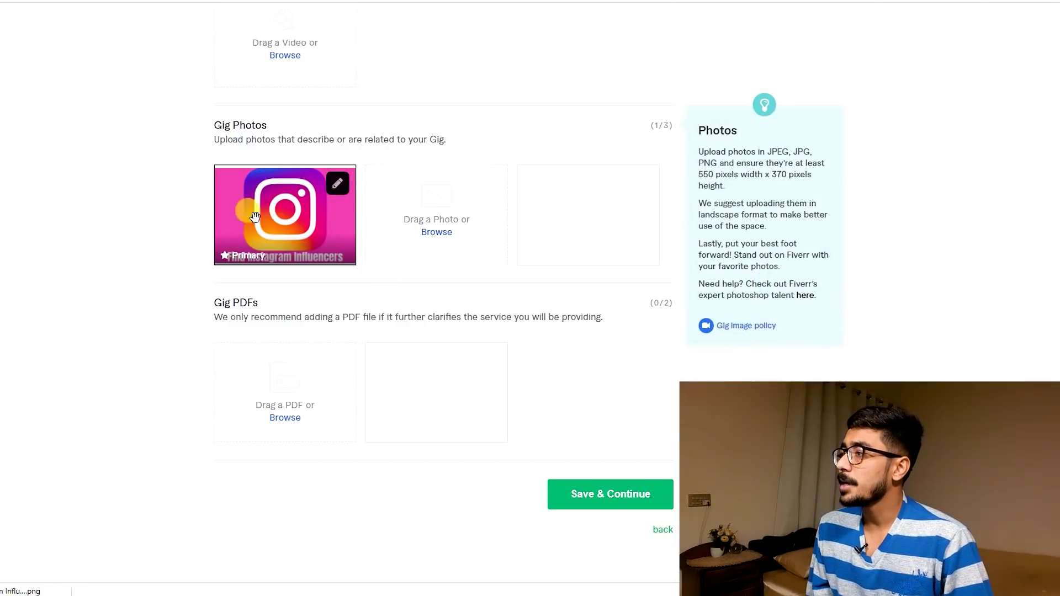
pyautogui.click(601, 498)
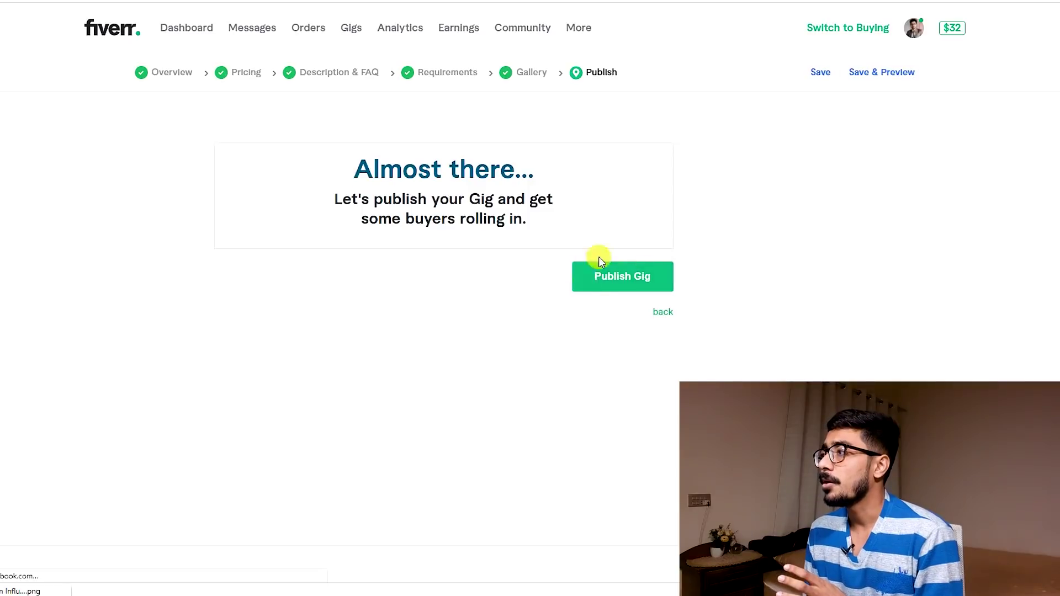
# Publish the gig and review its page, including the Standard, Premium and Basic packages and the description
pyautogui.click(608, 284)
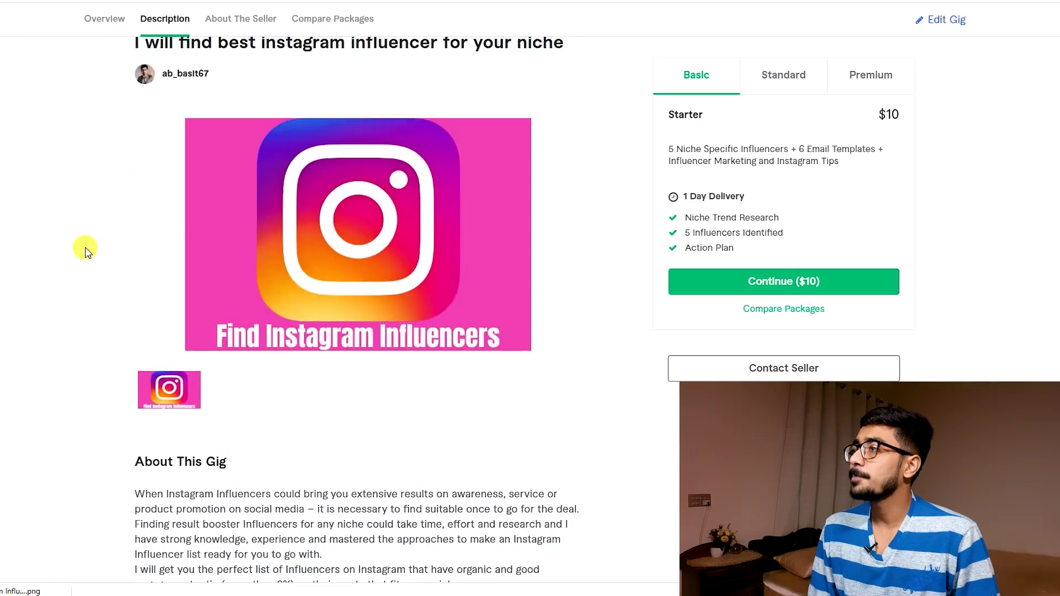
pyautogui.scroll(-2, 83, 246)
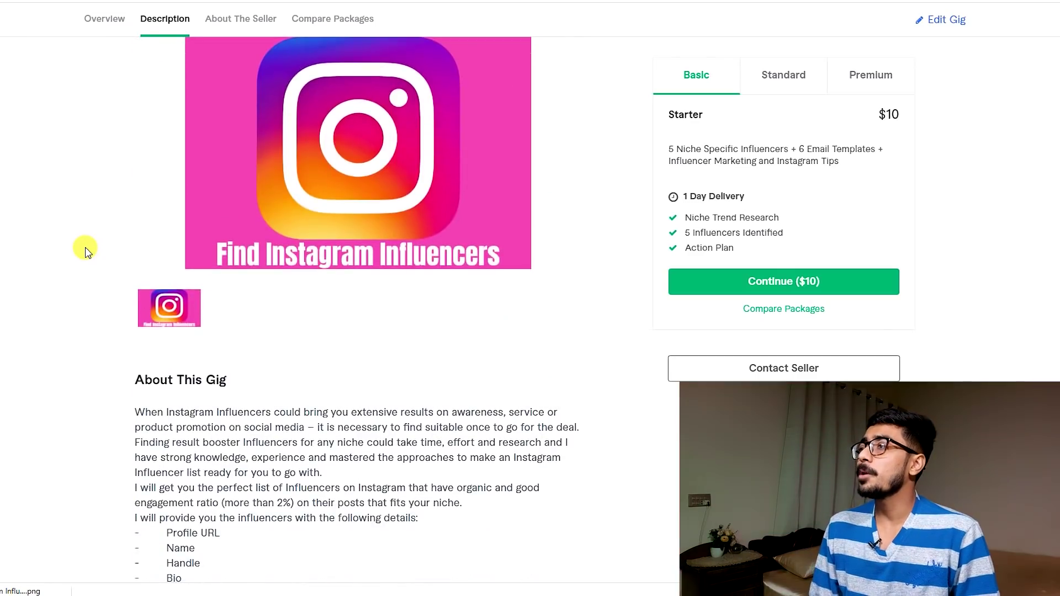
pyautogui.click(789, 77)
pyautogui.click(879, 73)
pyautogui.click(701, 78)
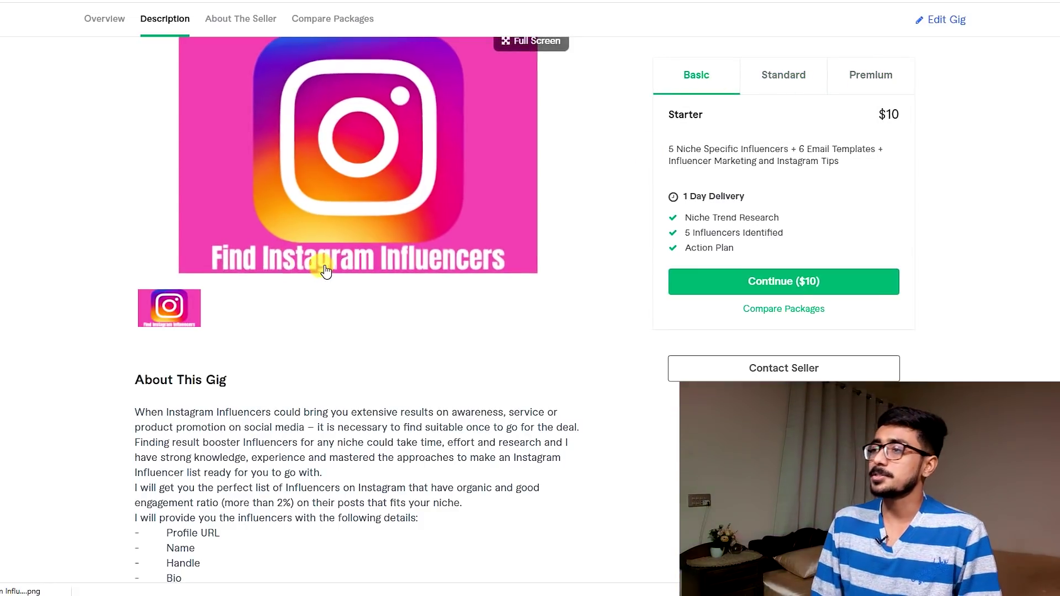
pyautogui.scroll(-2, 147, 316)
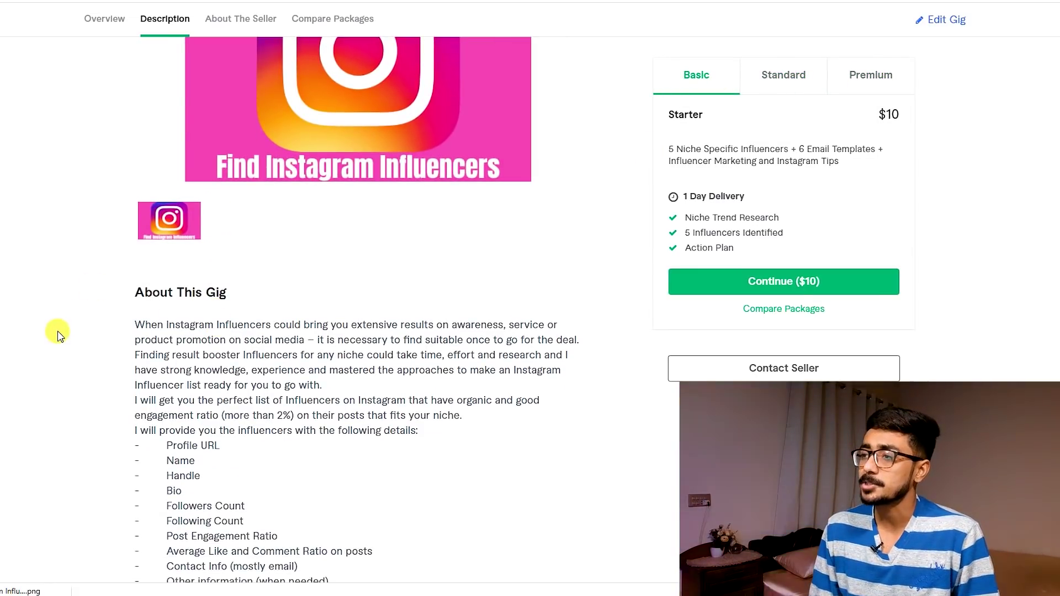